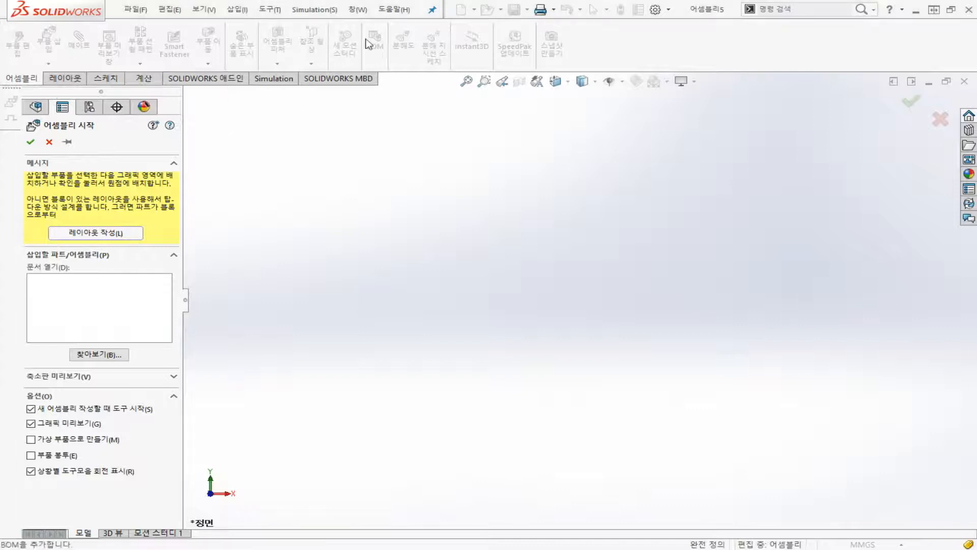
Look through the Sketch, Evaluate, Add-Ins, Simulation and MBD command sets, and dismiss Begin Assembly without inserting a part.
{"action": "left_click", "coordinate": [97, 80]}
{"action": "left_click", "coordinate": [143, 79]}
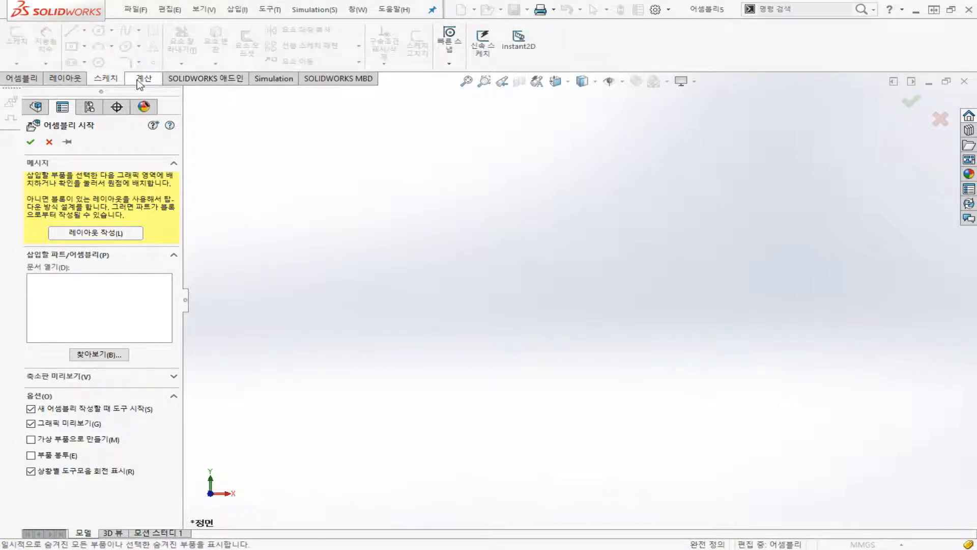
{"action": "left_click", "coordinate": [206, 79]}
{"action": "left_click", "coordinate": [274, 79]}
{"action": "left_click", "coordinate": [316, 81]}
{"action": "left_click", "coordinate": [315, 81]}
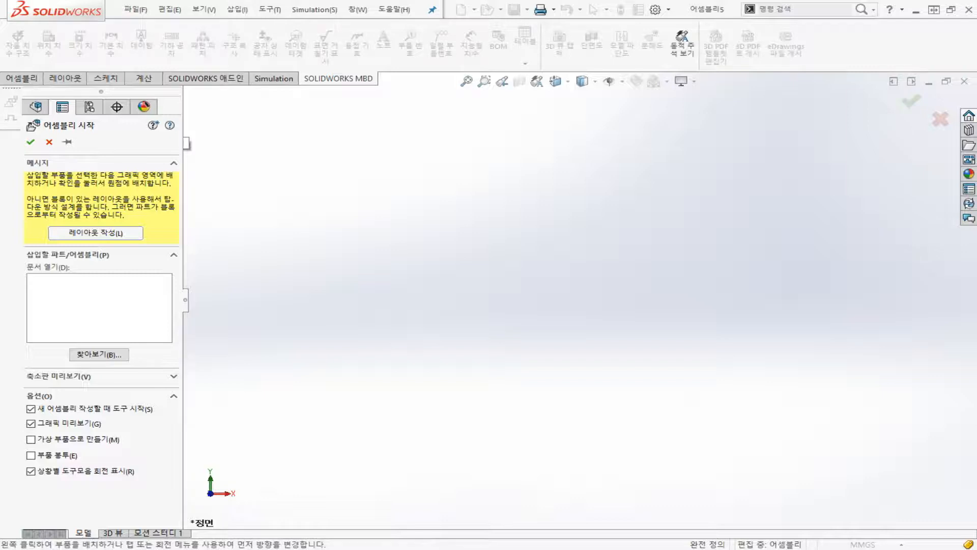
{"action": "left_click", "coordinate": [49, 141]}
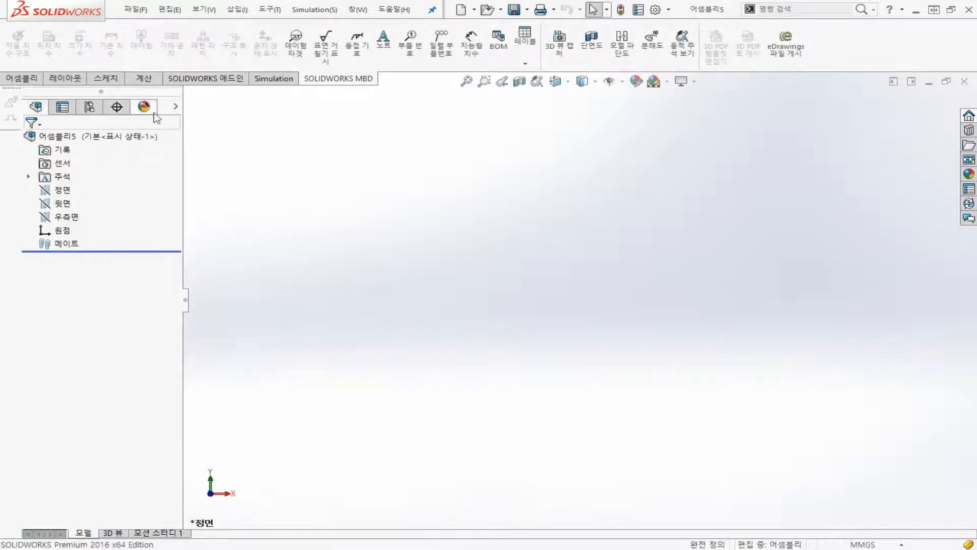
{"action": "left_click", "coordinate": [24, 79]}
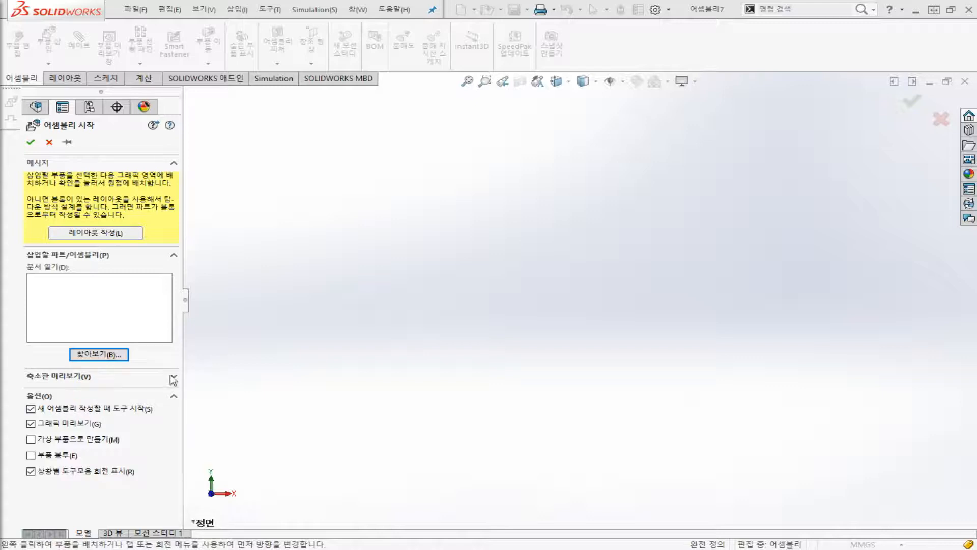
Insert the base.sldprt part from the ex folder as the first component, placing it freely in an isometric view.
{"action": "left_click", "coordinate": [111, 356]}
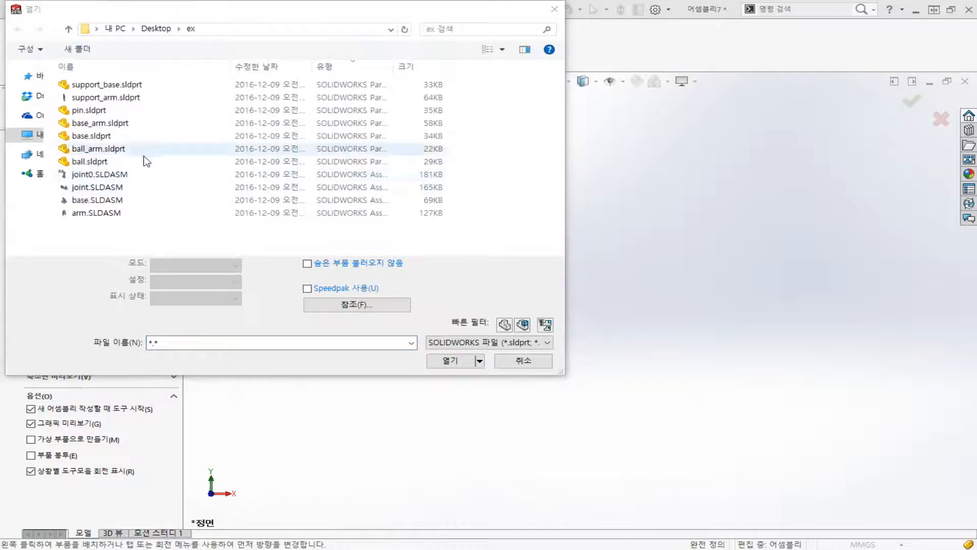
{"action": "double_click", "coordinate": [146, 135]}
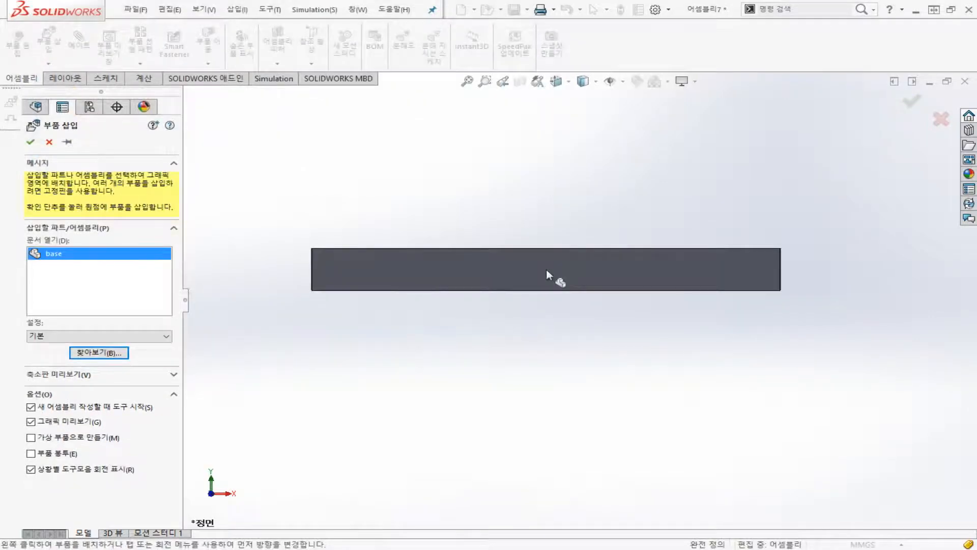
{"action": "key", "text": "ctrl+7"}
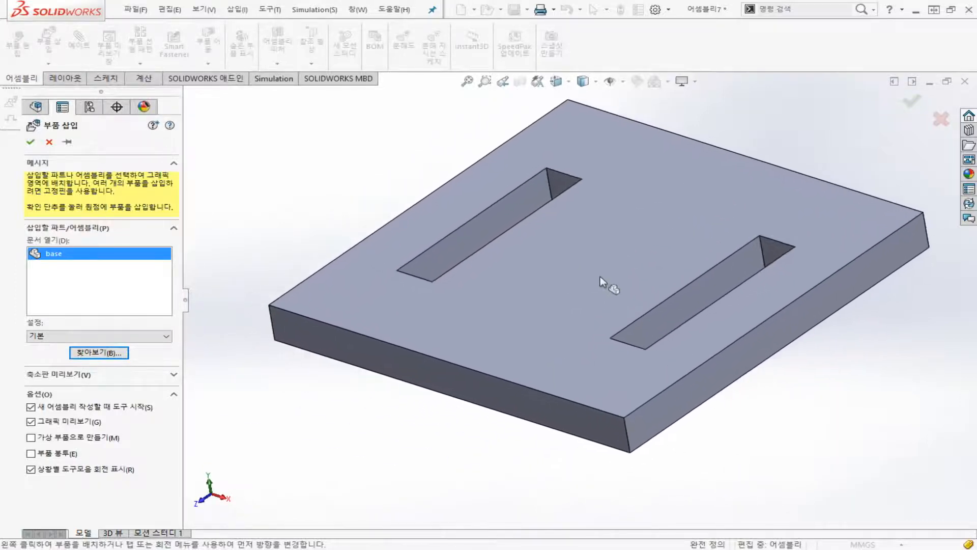
{"action": "left_click", "coordinate": [600, 276]}
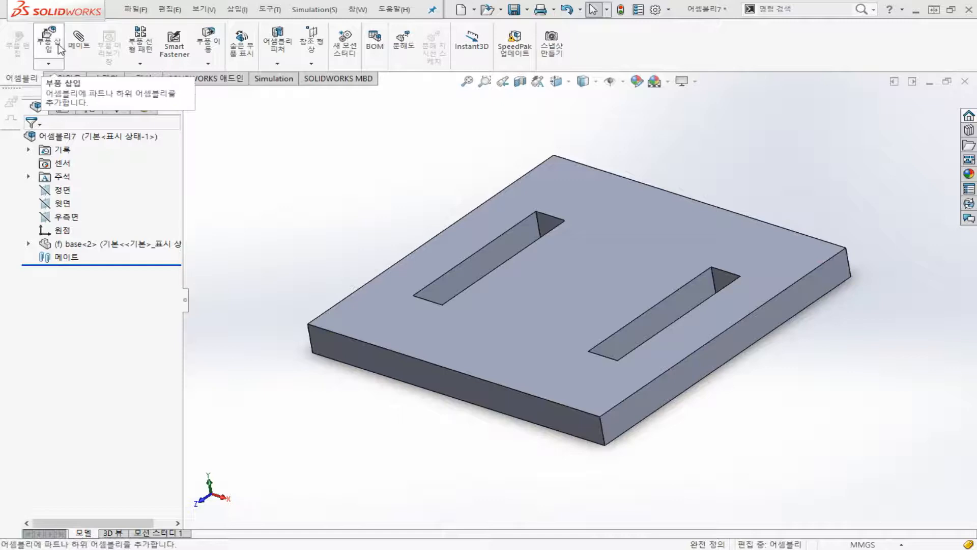
Insert the support_base.sldprt part from the ex folder and place it beside the base plate.
{"action": "left_click", "coordinate": [58, 44]}
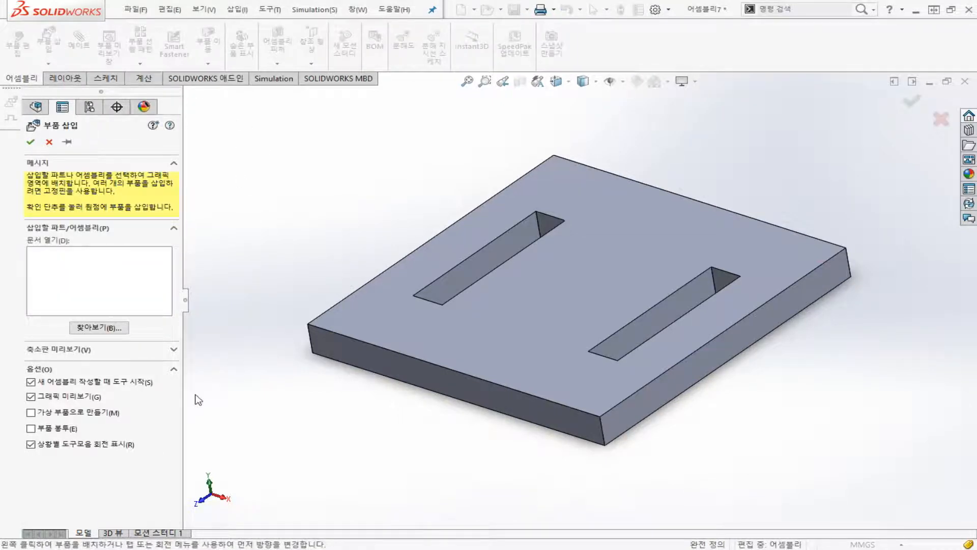
{"action": "left_click", "coordinate": [113, 330]}
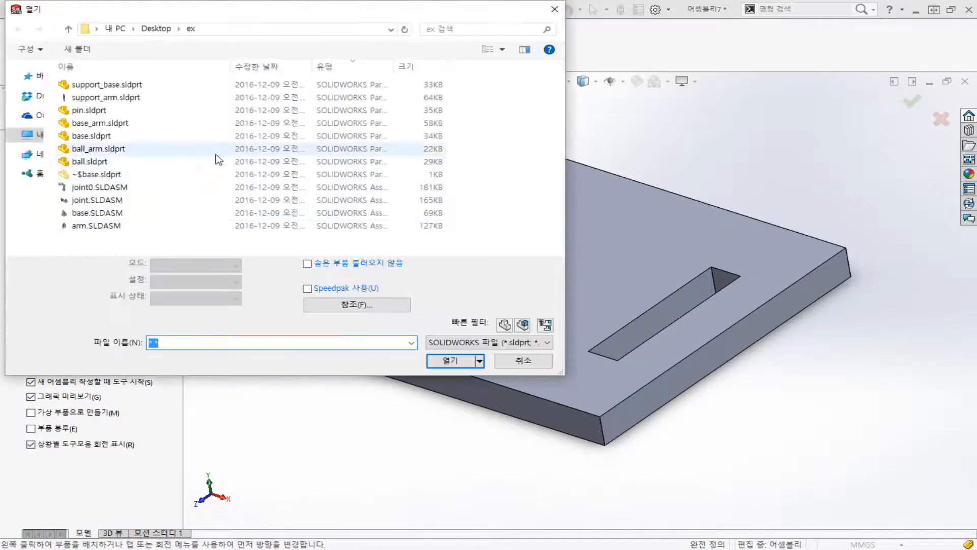
{"action": "double_click", "coordinate": [197, 84]}
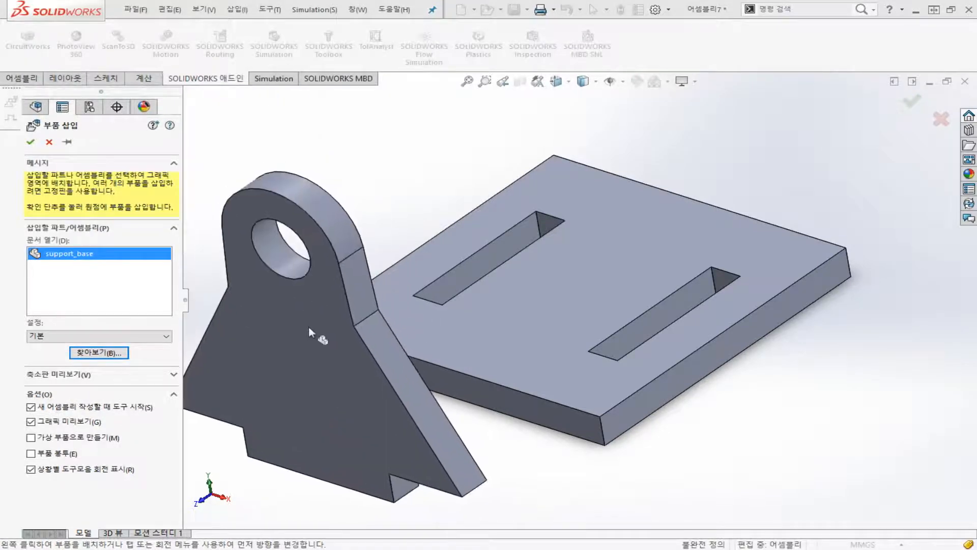
{"action": "left_click", "coordinate": [311, 328]}
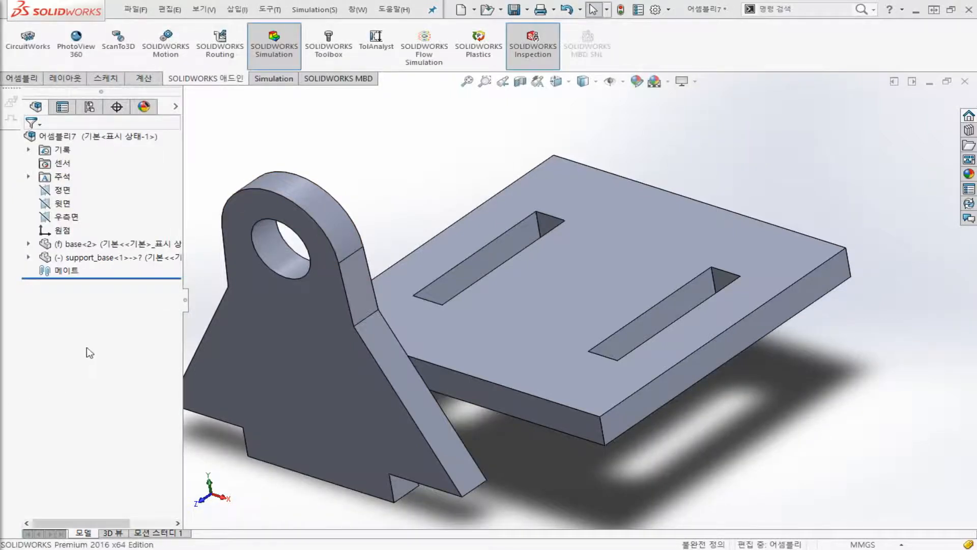
{"action": "left_click", "coordinate": [31, 81]}
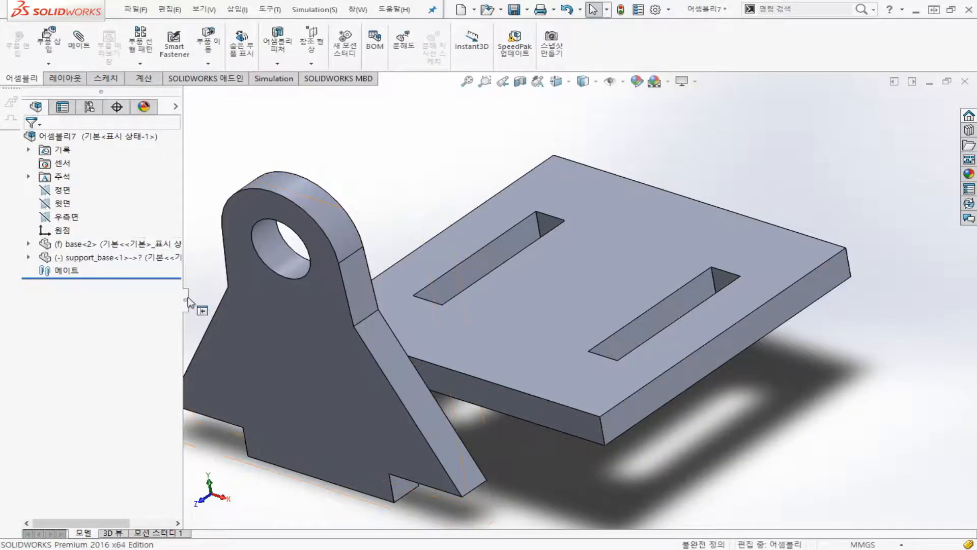
Narrow the feature tree and highlight the assembly origin to check where it lies relative to the base plate.
{"action": "left_click_drag", "start_coordinate": [185, 306], "coordinate": [130, 312]}
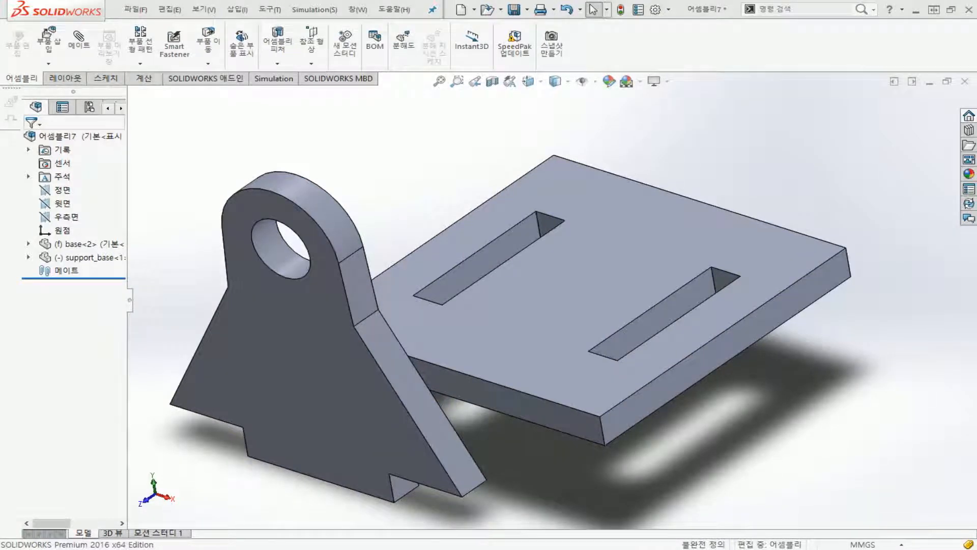
{"action": "left_click", "coordinate": [63, 236]}
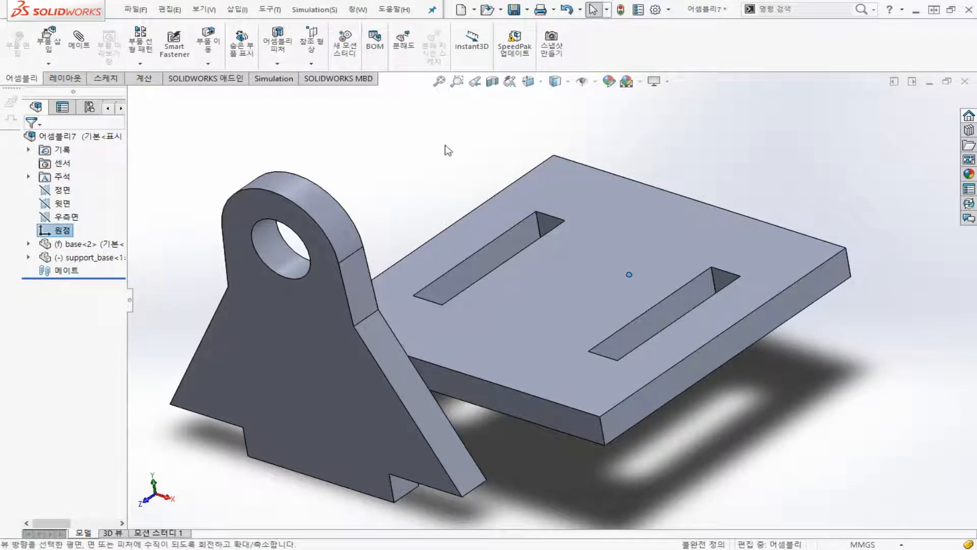
{"action": "middle_click_drag", "start_coordinate": [630, 280], "coordinate": [562, 272]}
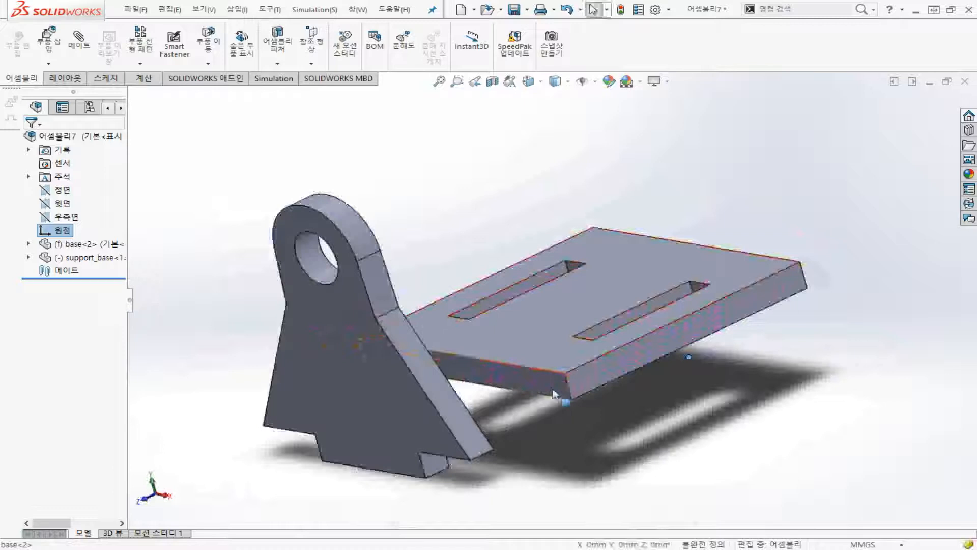
Move the support_base component away from the plate and try to move the fixed base component.
{"action": "left_click", "coordinate": [549, 333]}
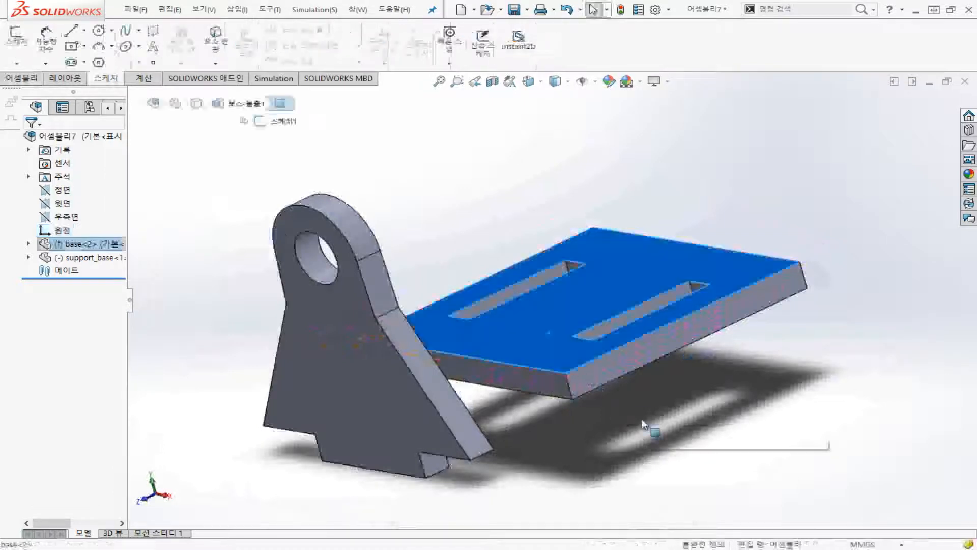
{"action": "left_click_drag", "start_coordinate": [351, 378], "coordinate": [262, 323]}
{"action": "left_click_drag", "start_coordinate": [563, 334], "coordinate": [604, 418]}
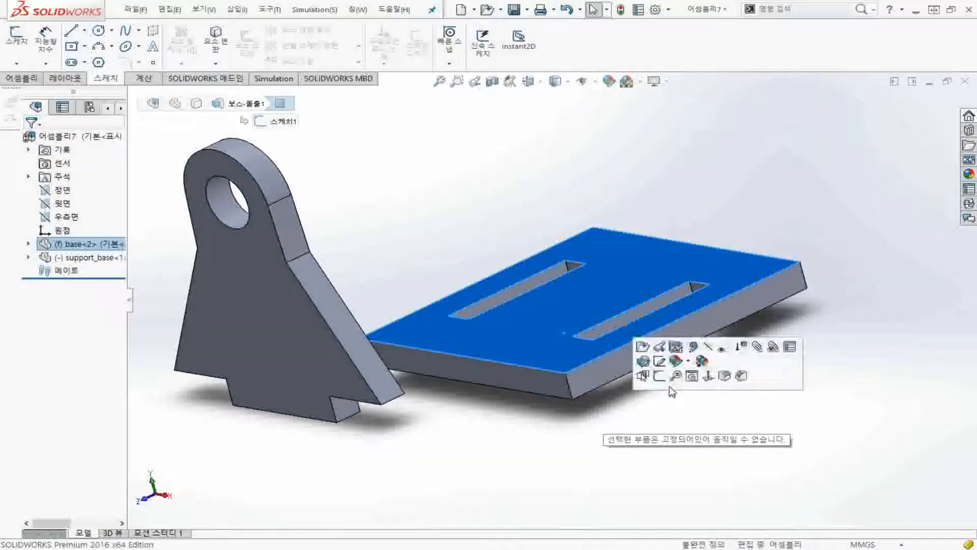
{"action": "left_click", "coordinate": [669, 393]}
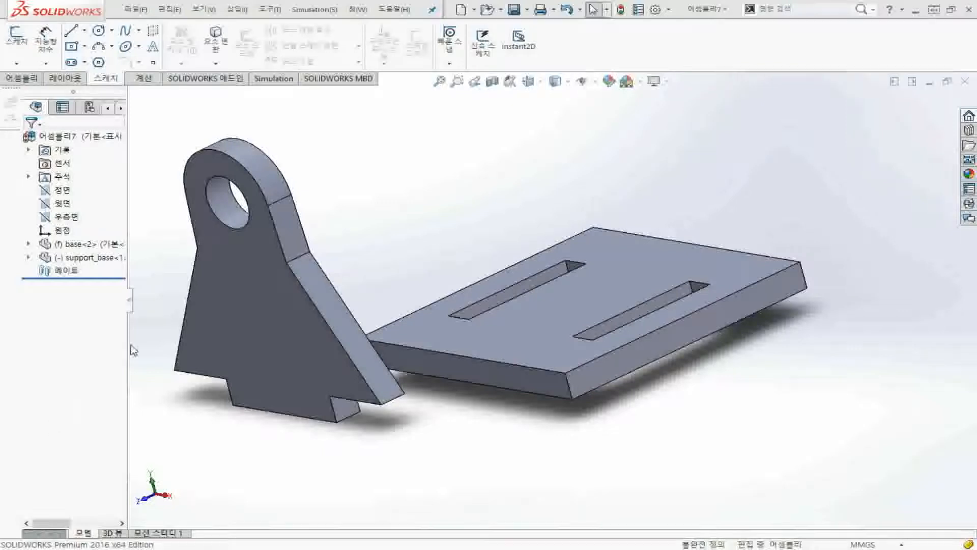
Delete both the base and support_base components from the assembly and restore the isometric view.
{"action": "left_click", "coordinate": [77, 258]}
{"action": "left_click", "coordinate": [93, 246], "text": "shift"}
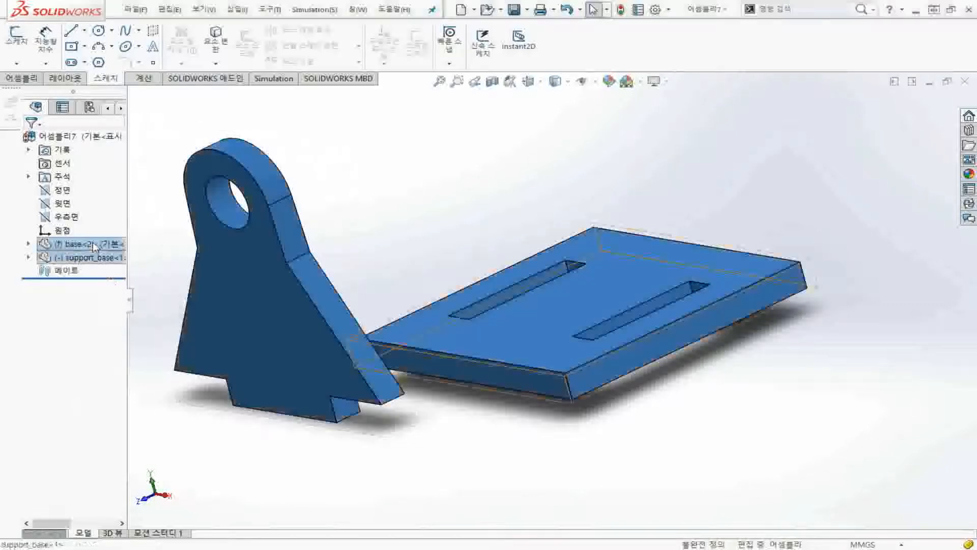
{"action": "right_click", "coordinate": [94, 248]}
{"action": "mouse_move", "coordinate": [102, 252]}
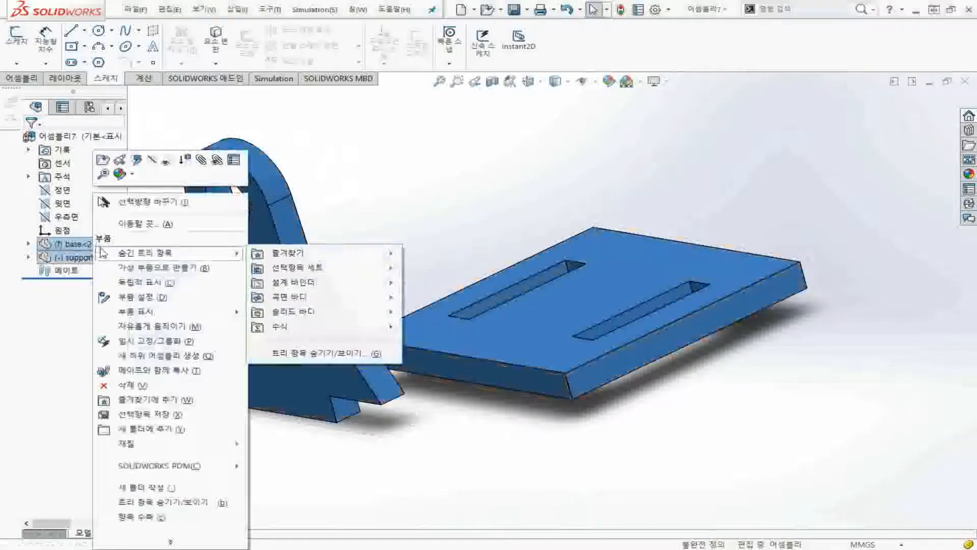
{"action": "left_click", "coordinate": [144, 385]}
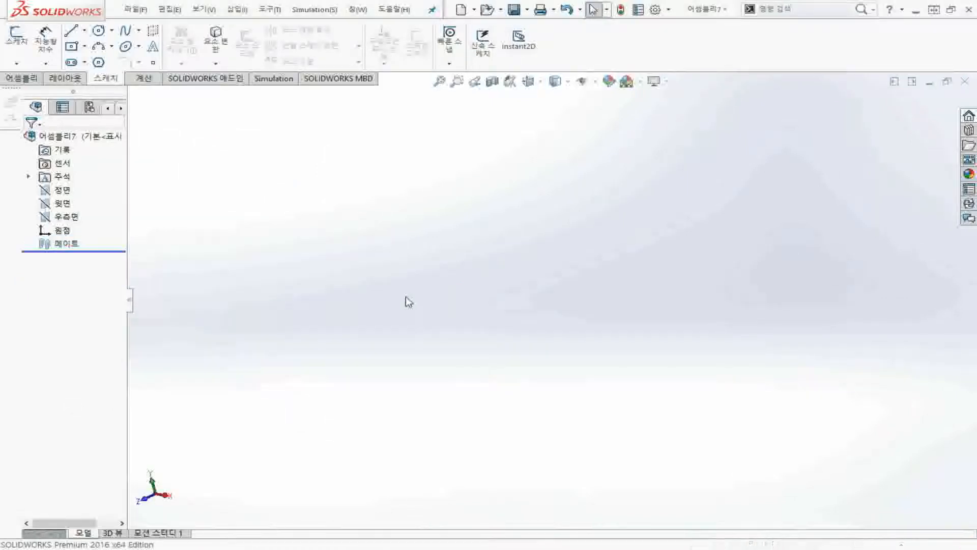
{"action": "key", "text": "ctrl+7"}
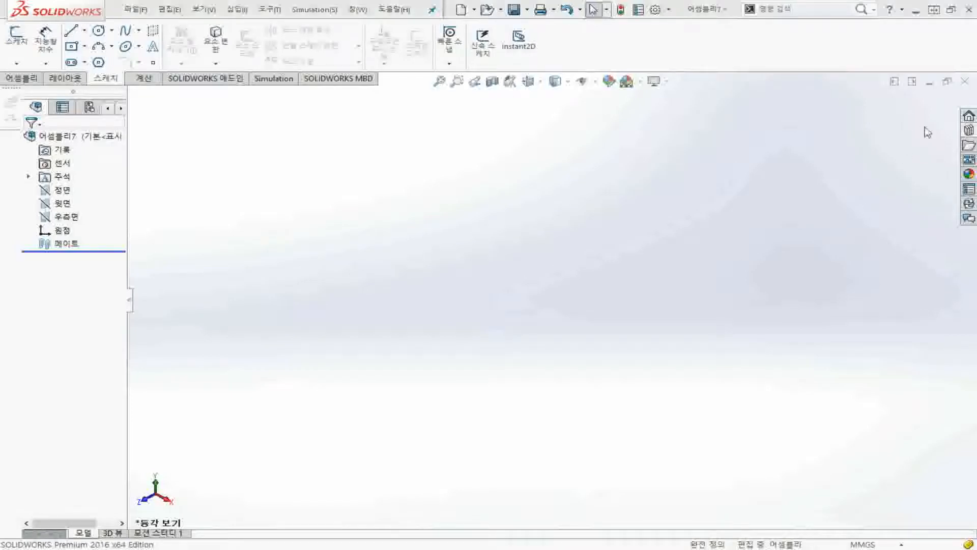
Add the ex folder on the Desktop to the Design Library as a file location.
{"action": "left_click", "coordinate": [969, 130]}
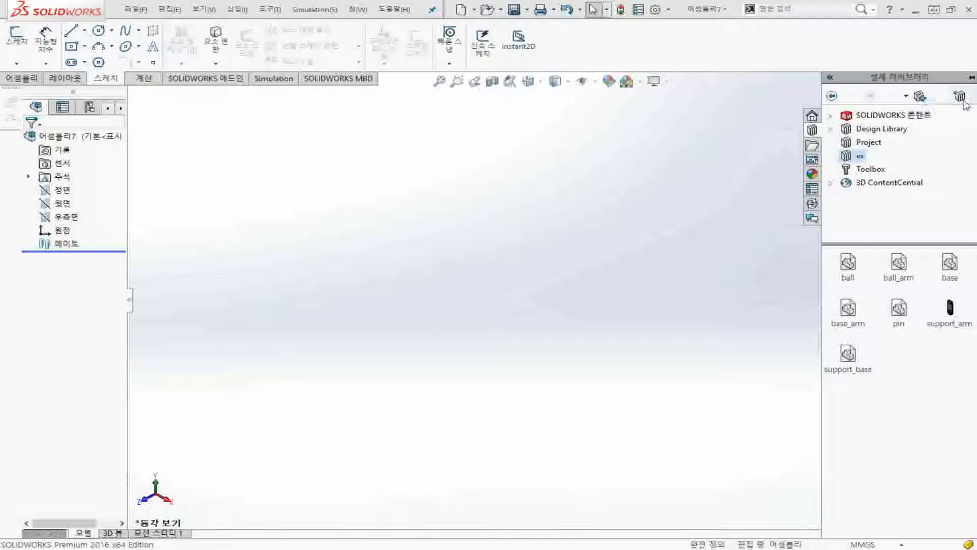
{"action": "left_click", "coordinate": [961, 99]}
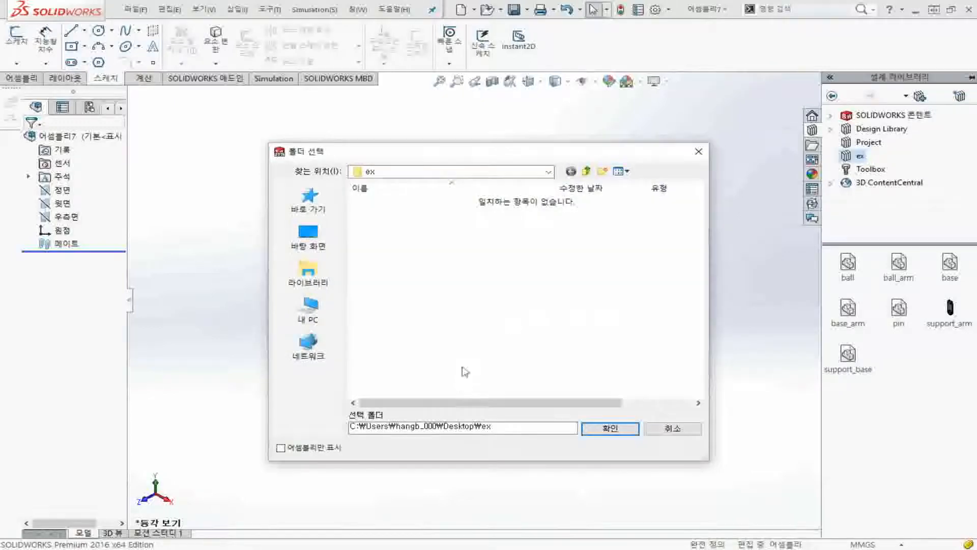
{"action": "left_click", "coordinate": [629, 431]}
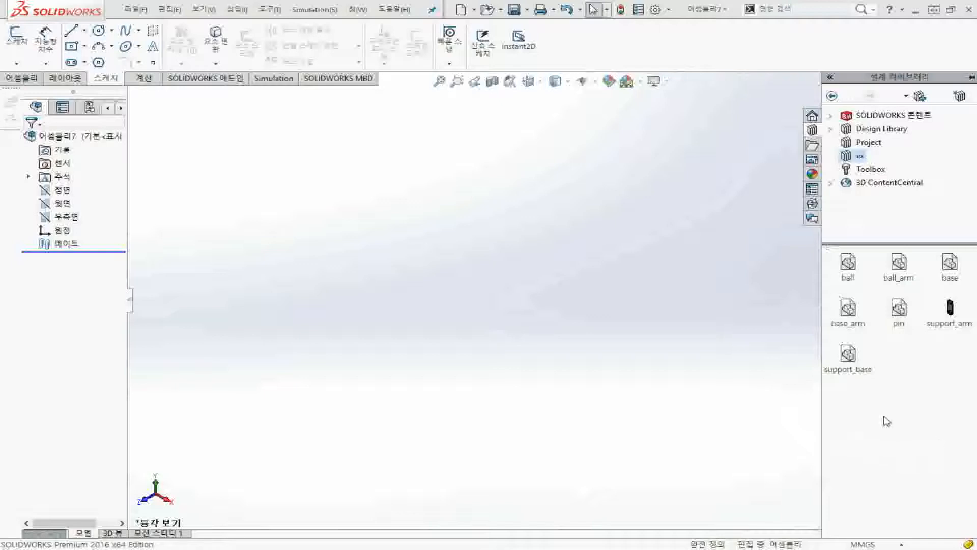
Place one base part from the ex library folder at a free position and compare it with the assembly origin.
{"action": "left_click_drag", "start_coordinate": [951, 268], "coordinate": [435, 281]}
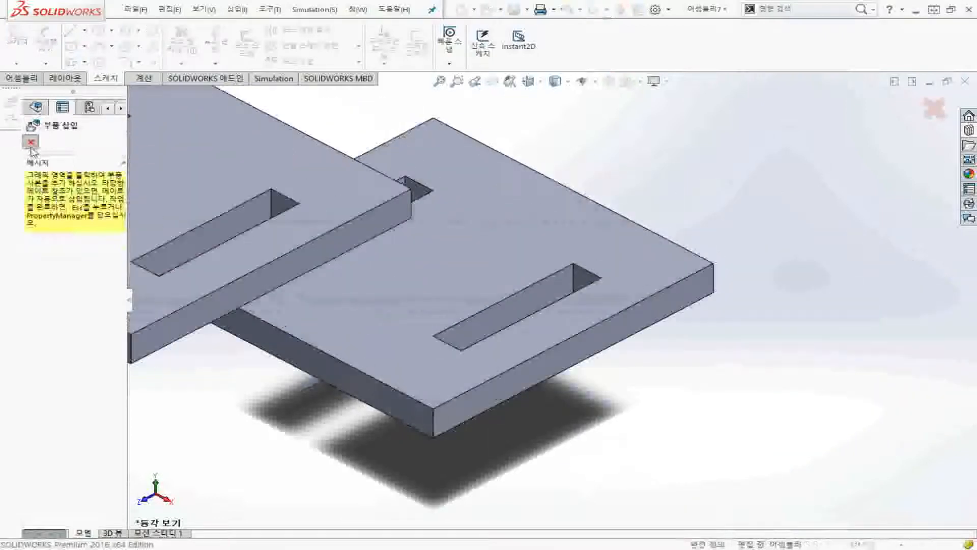
{"action": "key", "text": "Escape"}
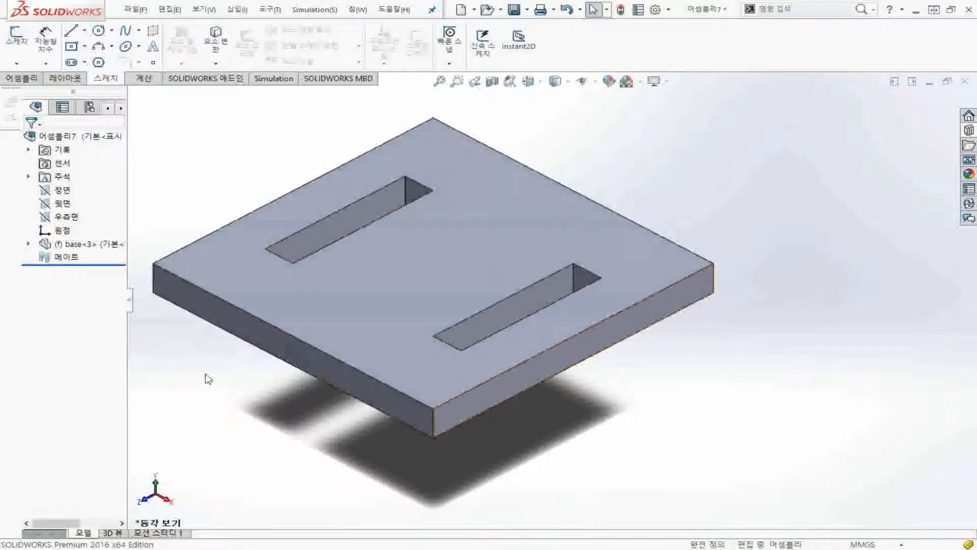
{"action": "left_click", "coordinate": [62, 230]}
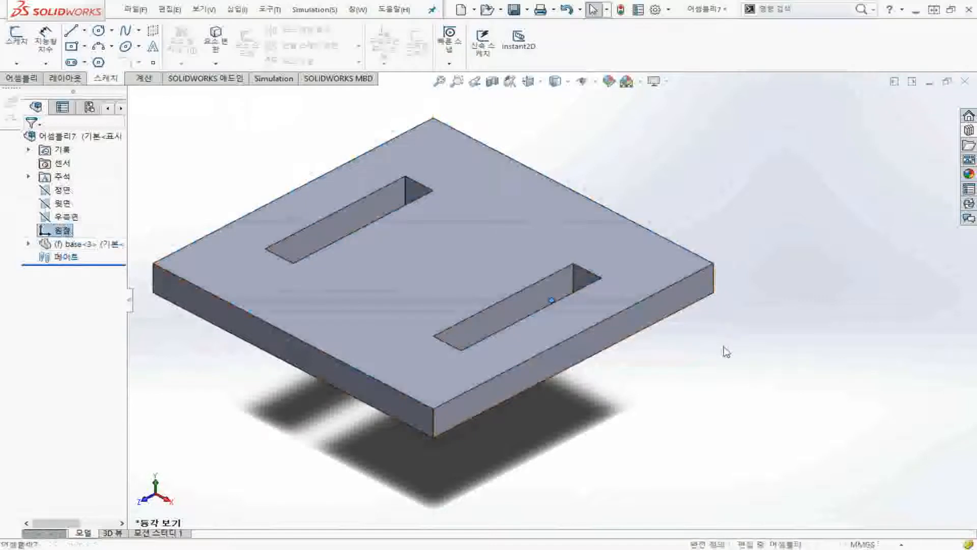
Delete the freely placed base component from the assembly.
{"action": "left_click", "coordinate": [95, 246]}
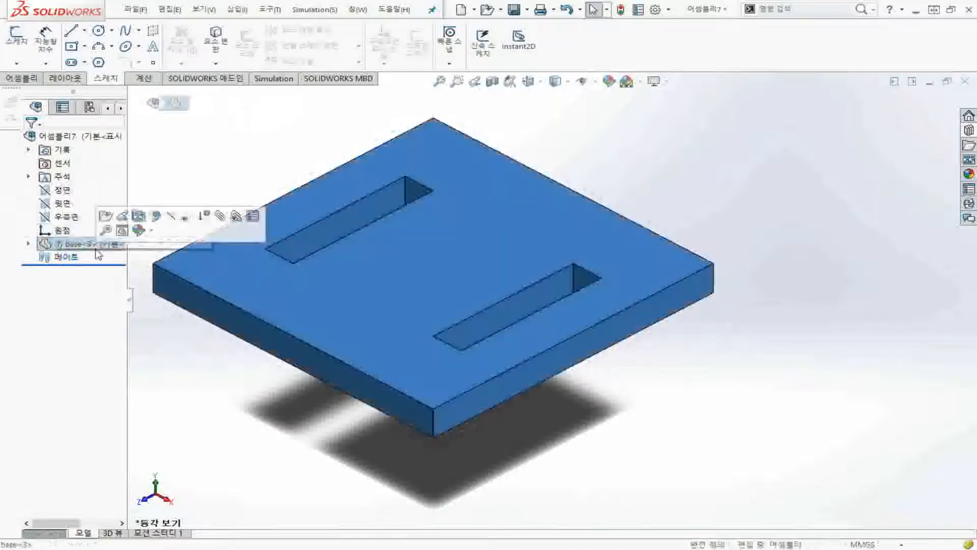
{"action": "key", "text": "Delete"}
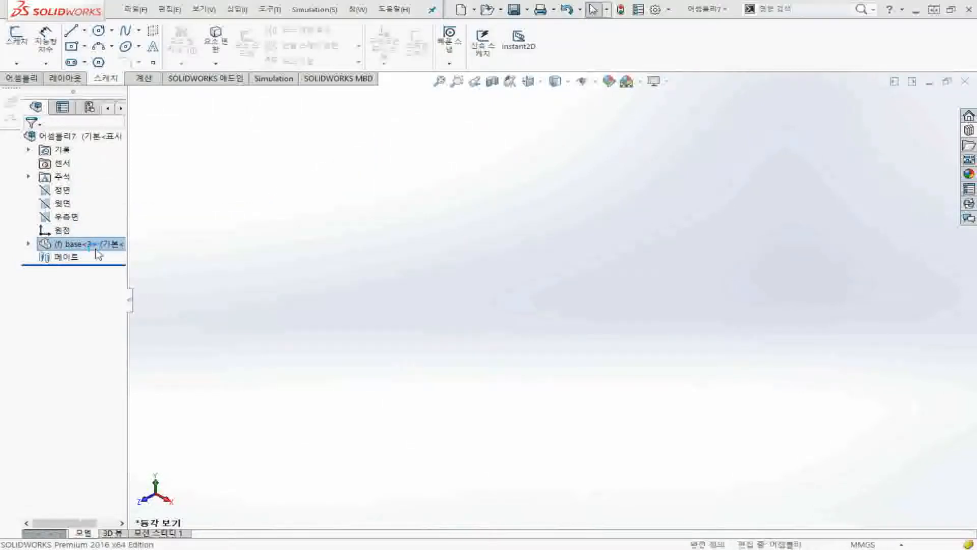
Highlight the assembly origin and insert the base part from the ex library folder exactly on it.
{"action": "left_click", "coordinate": [63, 232]}
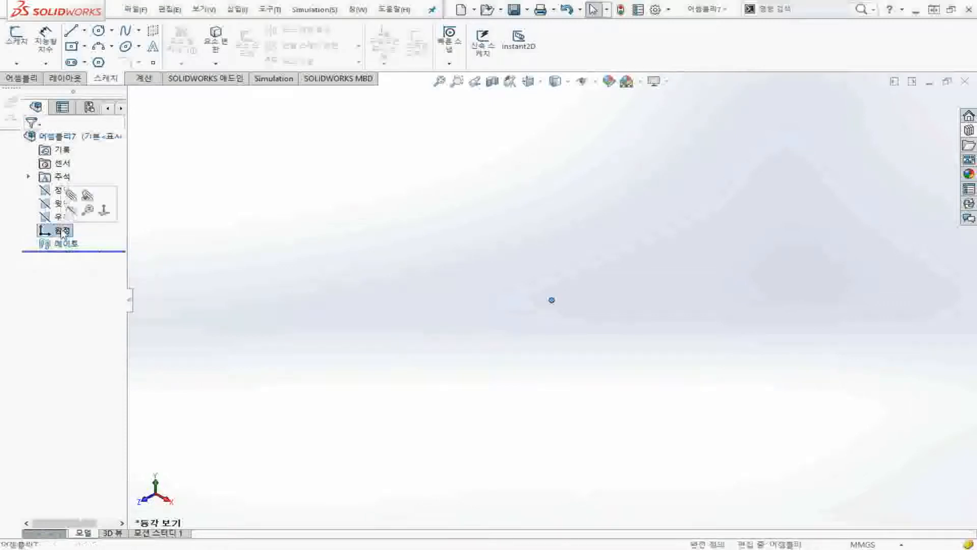
{"action": "left_click", "coordinate": [969, 131]}
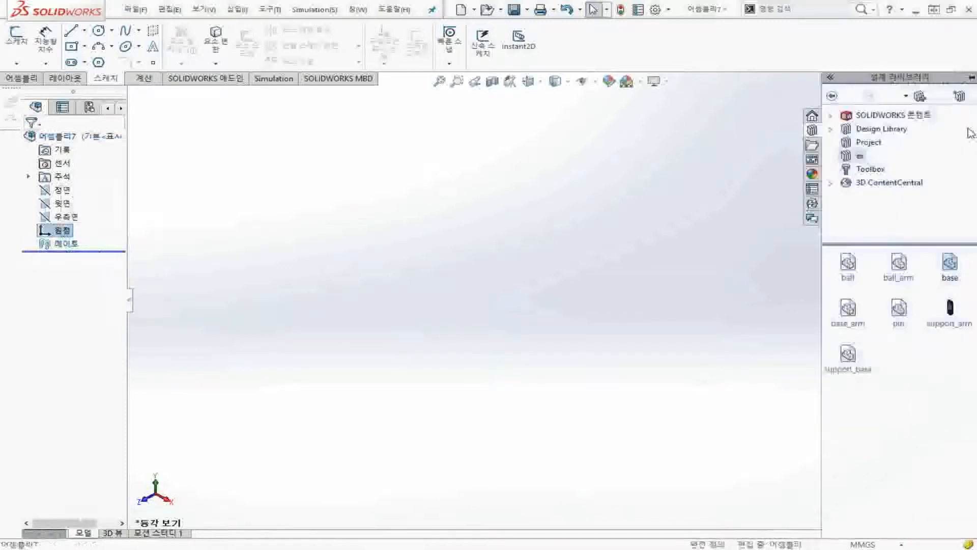
{"action": "left_click", "coordinate": [950, 264]}
{"action": "left_click_drag", "start_coordinate": [951, 270], "coordinate": [552, 303]}
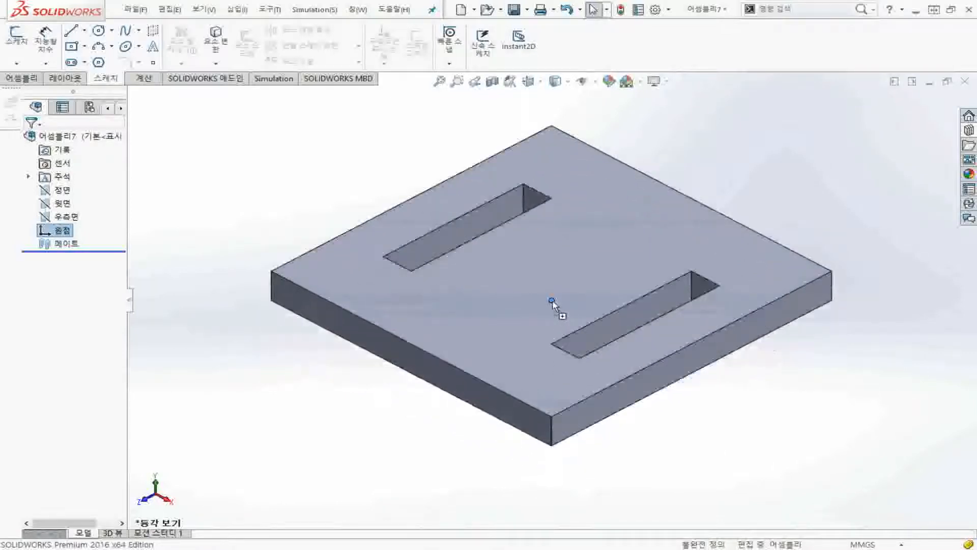
{"action": "left_click_drag", "start_coordinate": [552, 304], "coordinate": [552, 303]}
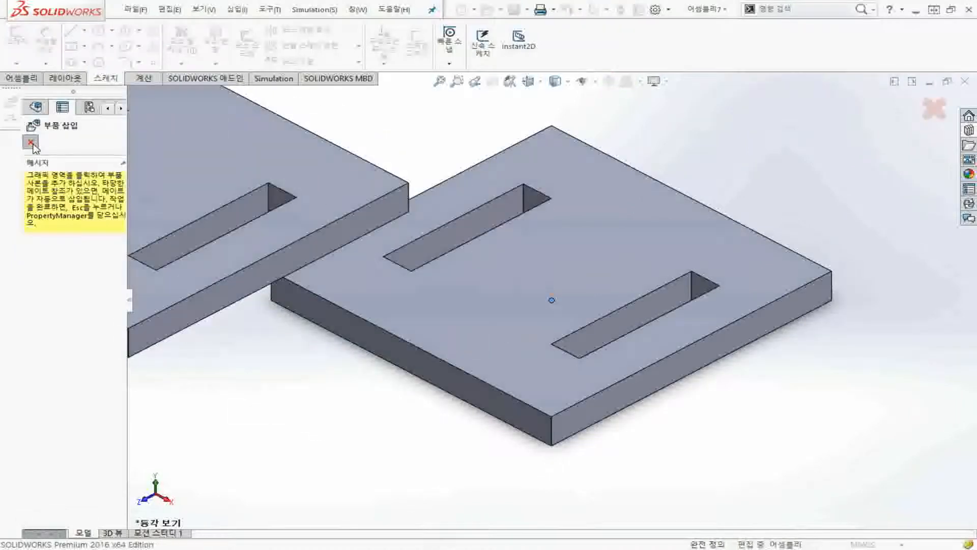
End the part insertion with only one base plate placed and return to the isometric view.
{"action": "key", "text": "Escape"}
{"action": "middle_click_drag", "start_coordinate": [464, 332], "coordinate": [405, 455]}
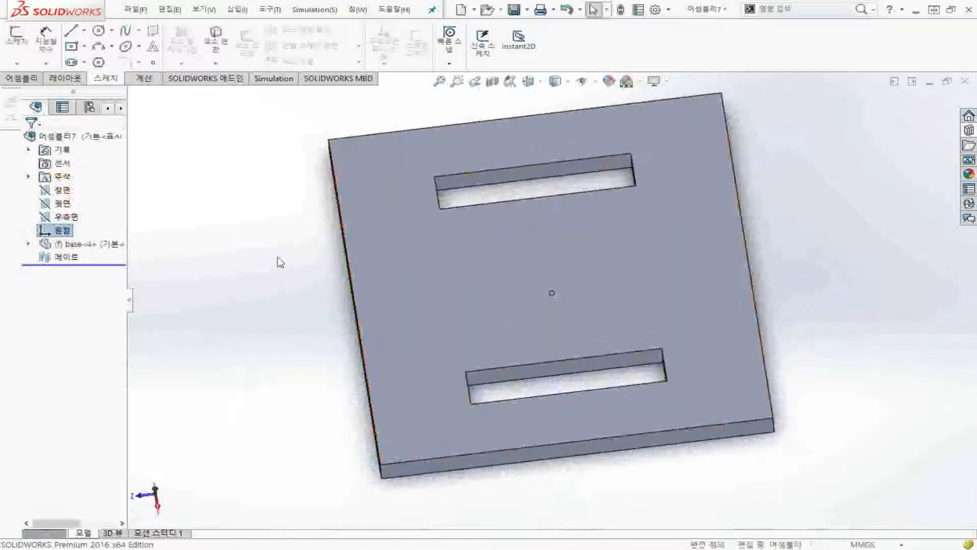
{"action": "key", "text": "ctrl+7"}
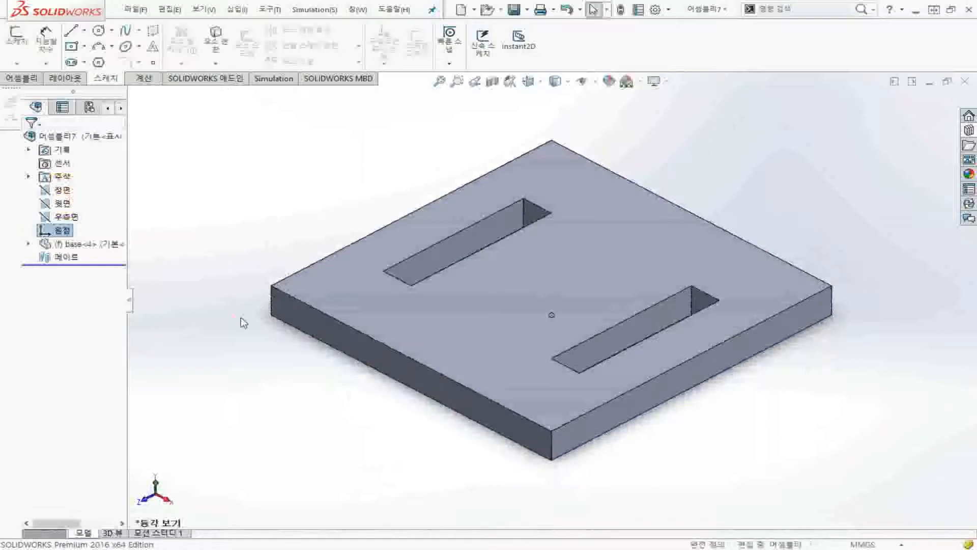
{"action": "left_click", "coordinate": [241, 319]}
Insert two support_base parts from the ex library folder beside the base plate and end the insertion.
{"action": "left_click", "coordinate": [968, 131]}
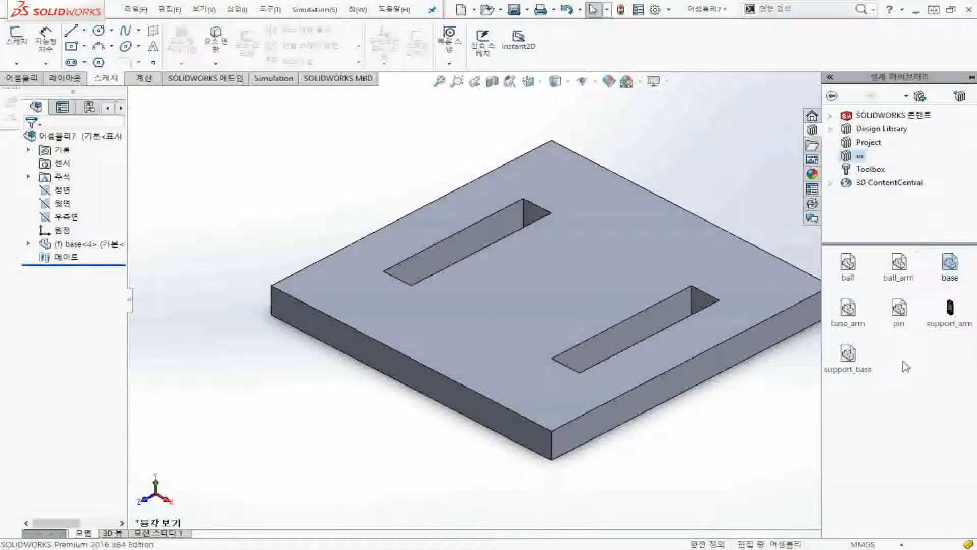
{"action": "left_click", "coordinate": [849, 356]}
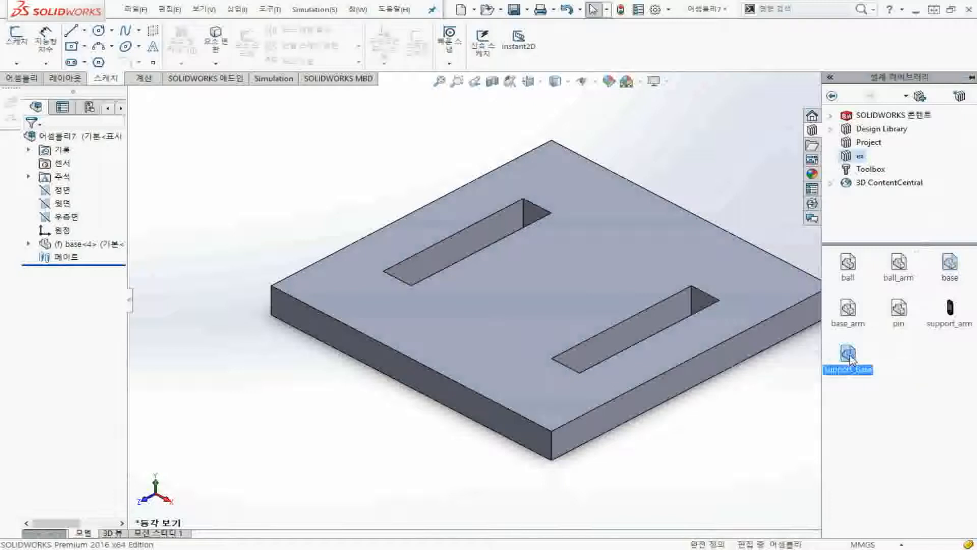
{"action": "left_click_drag", "start_coordinate": [833, 368], "coordinate": [219, 119]}
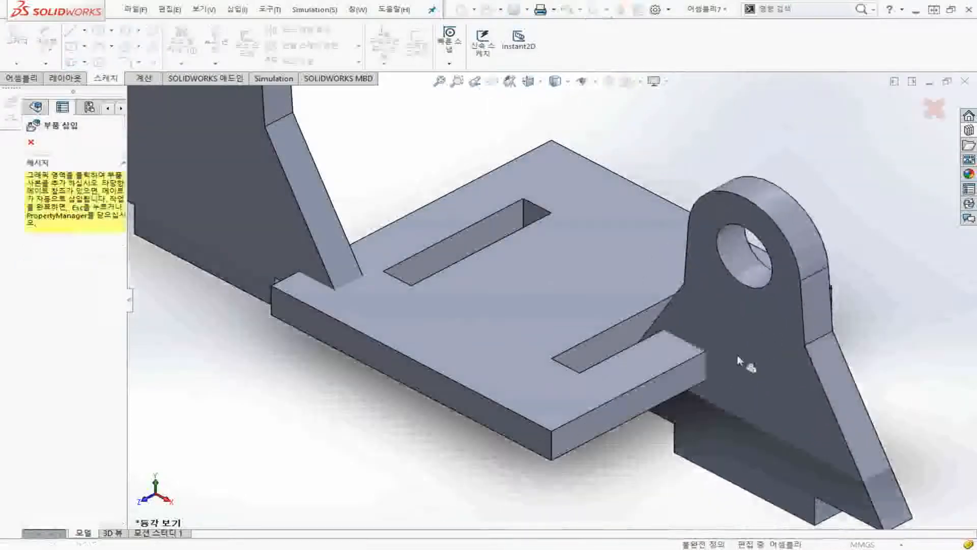
{"action": "left_click", "coordinate": [751, 346]}
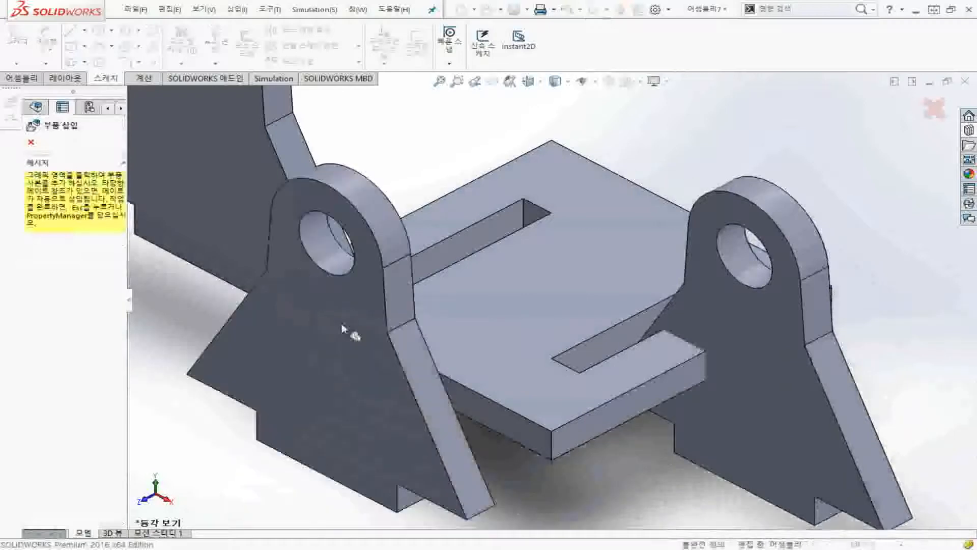
{"action": "key", "text": "Escape"}
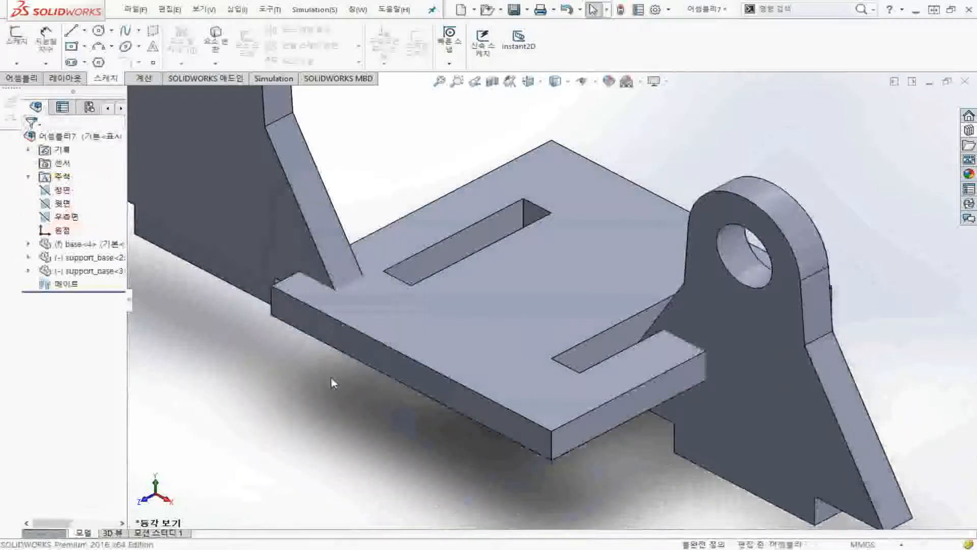
{"action": "key", "text": "f"}
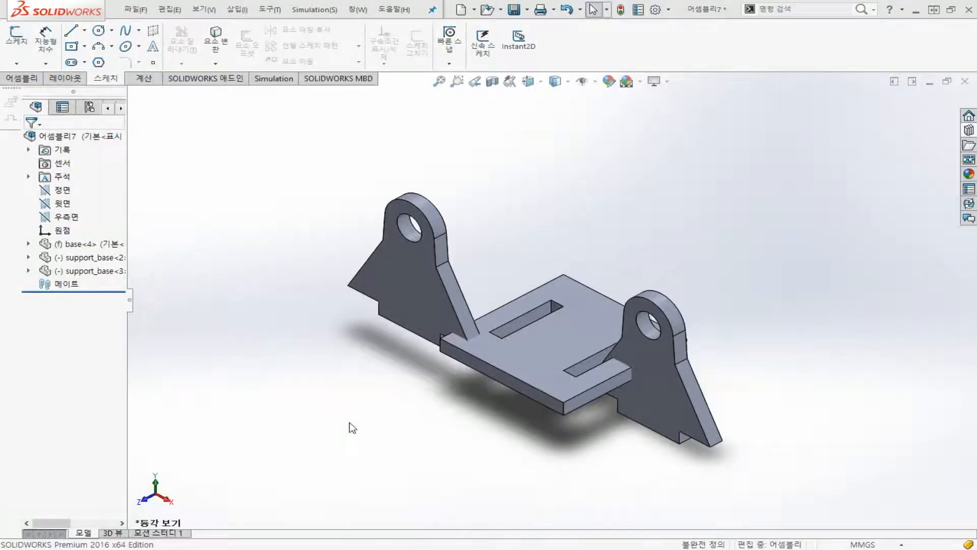
Move the two support_base parts clear of the base plate, one to each side of it.
{"action": "left_click", "coordinate": [411, 292]}
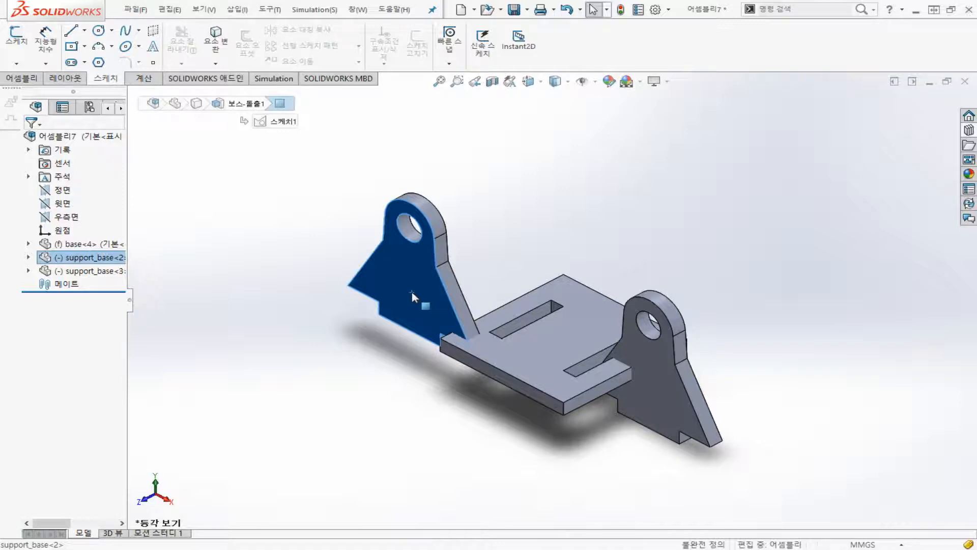
{"action": "left_click", "coordinate": [359, 425]}
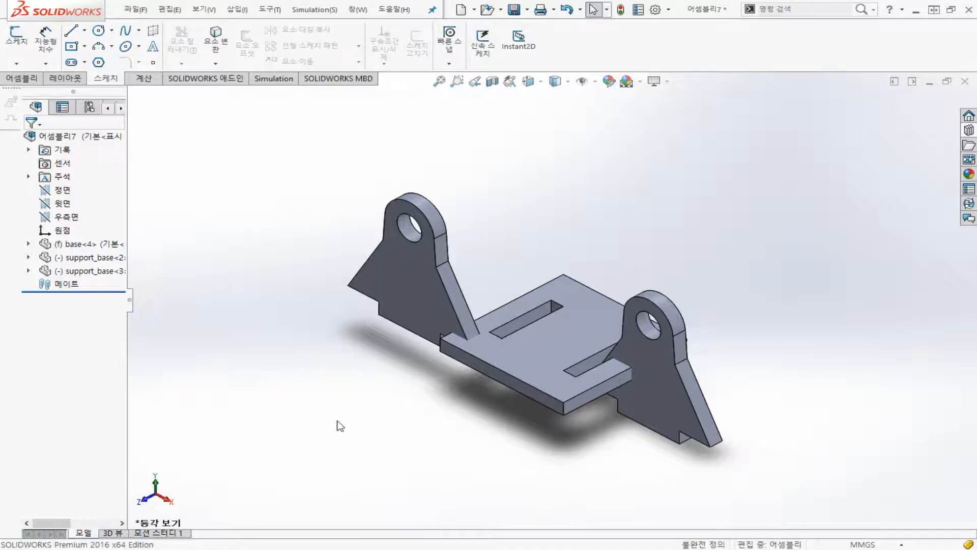
{"action": "left_click", "coordinate": [404, 289]}
{"action": "left_click_drag", "start_coordinate": [404, 288], "coordinate": [301, 273]}
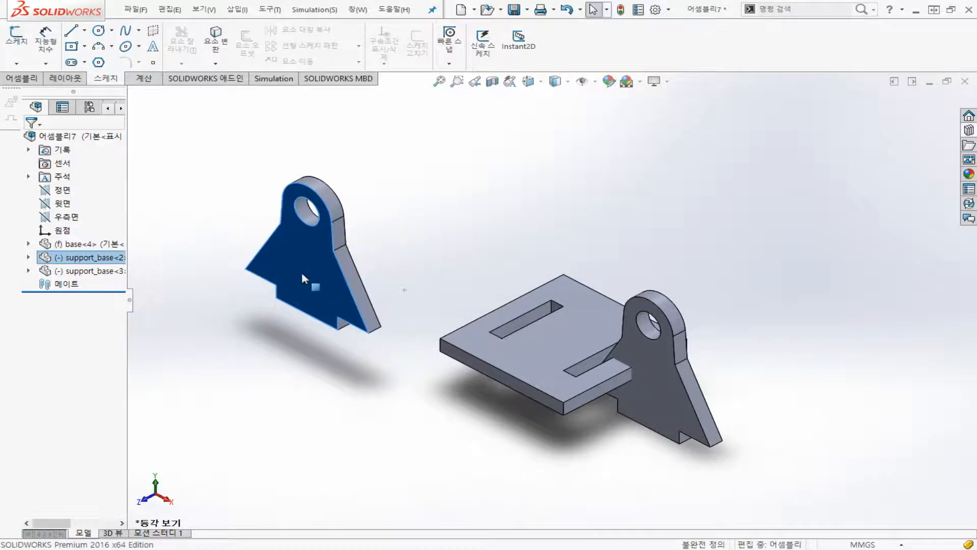
{"action": "left_click_drag", "start_coordinate": [665, 411], "coordinate": [766, 312]}
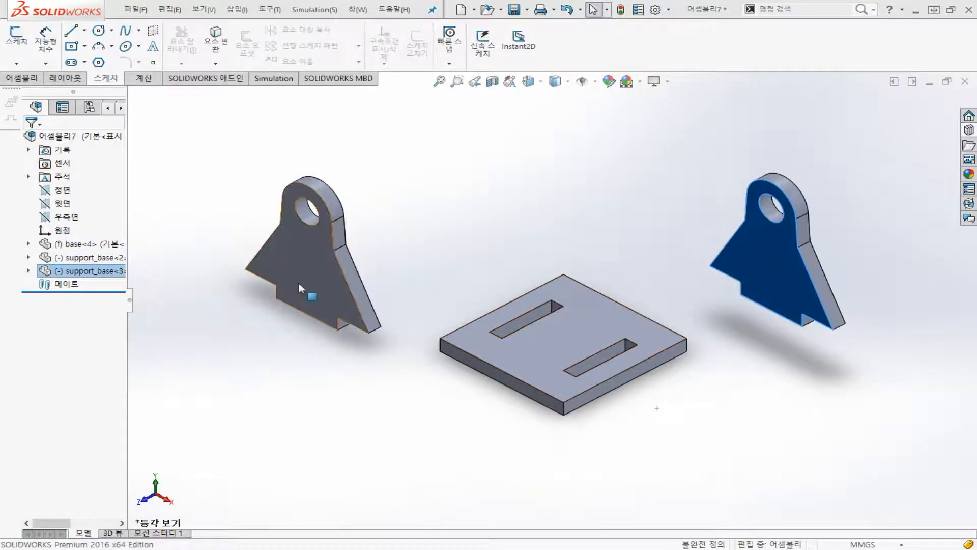
Rotate the first support_base freehand to roughly match the base slots' direction and reposition it above the plate.
{"action": "left_click_drag", "start_coordinate": [303, 286], "coordinate": [478, 251]}
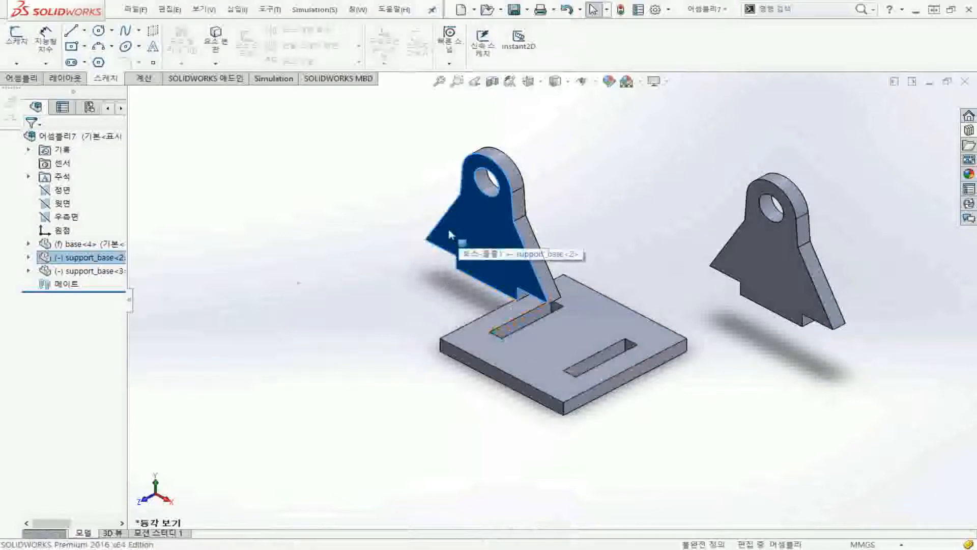
{"action": "left_click_drag", "start_coordinate": [446, 232], "coordinate": [410, 124]}
{"action": "left_click_drag", "start_coordinate": [500, 268], "coordinate": [445, 254]}
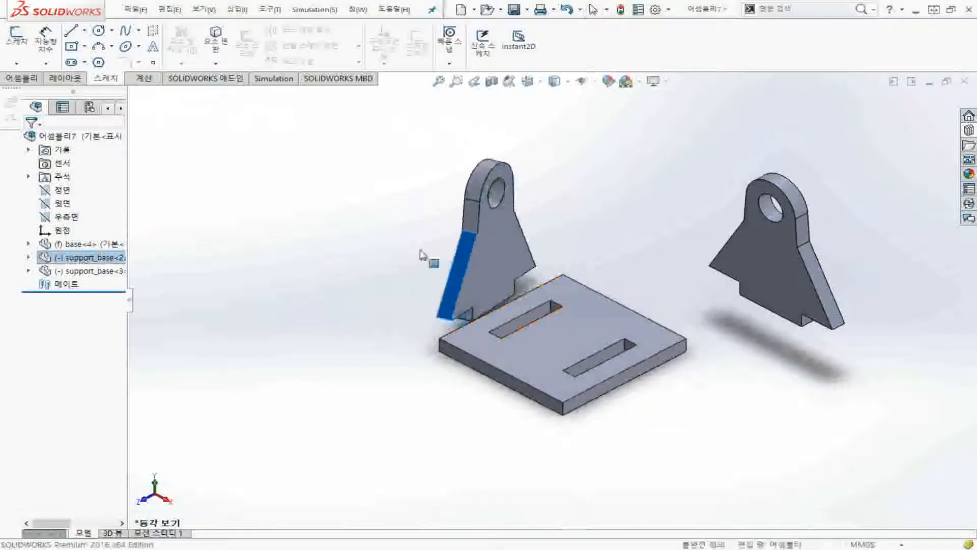
{"action": "left_click", "coordinate": [350, 298]}
{"action": "left_click_drag", "start_coordinate": [490, 299], "coordinate": [517, 352]}
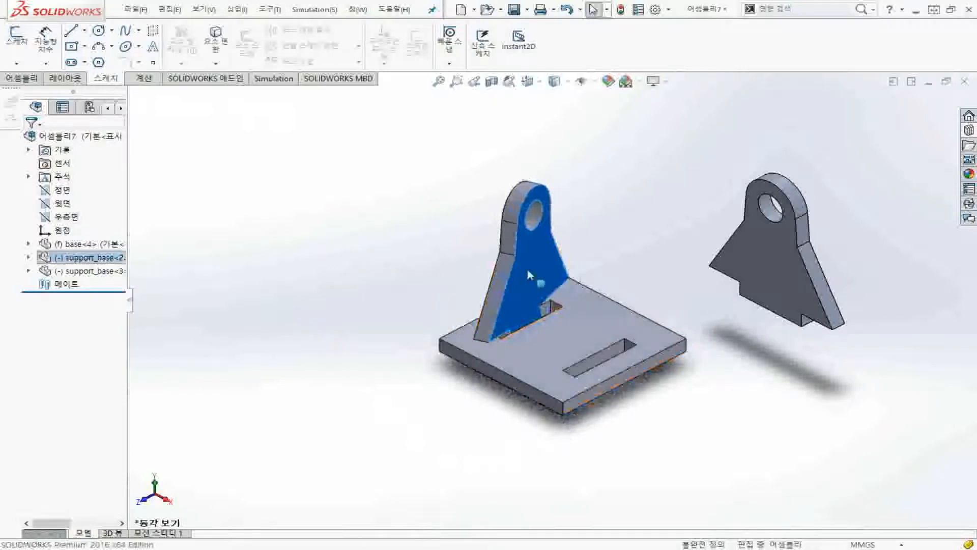
{"action": "left_click_drag", "start_coordinate": [540, 283], "coordinate": [446, 217]}
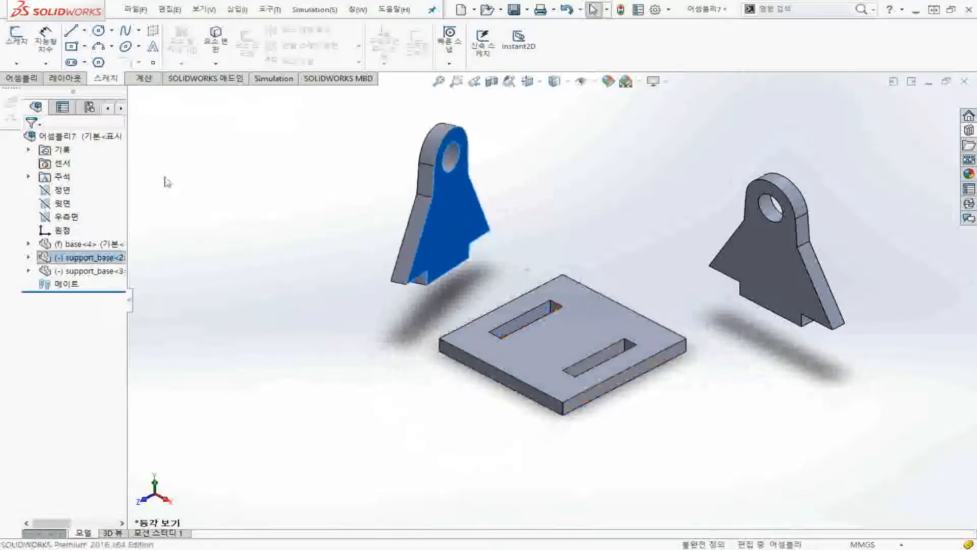
Add a coincident mate between the base plate's top face and the underside shoulder face of the first support_base.
{"action": "left_click", "coordinate": [34, 79]}
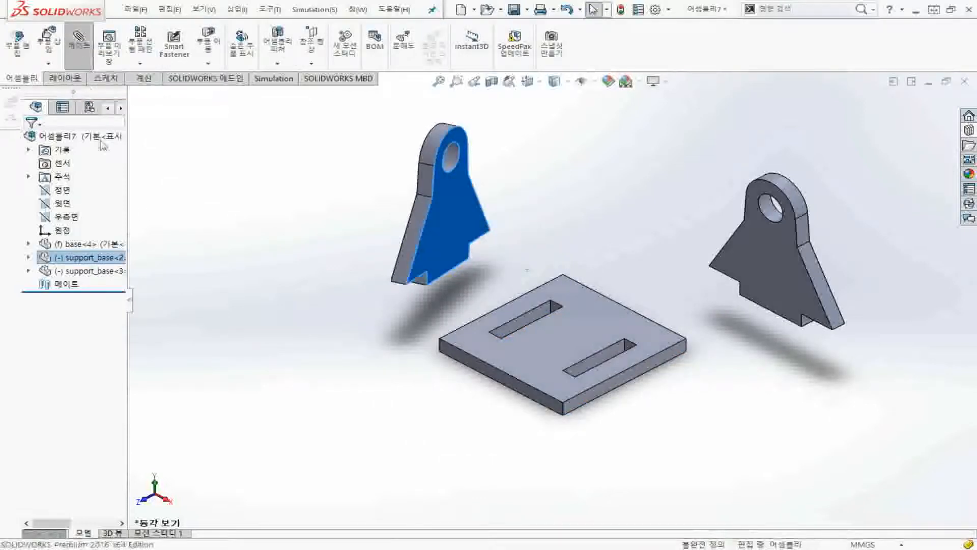
{"action": "left_click", "coordinate": [432, 408]}
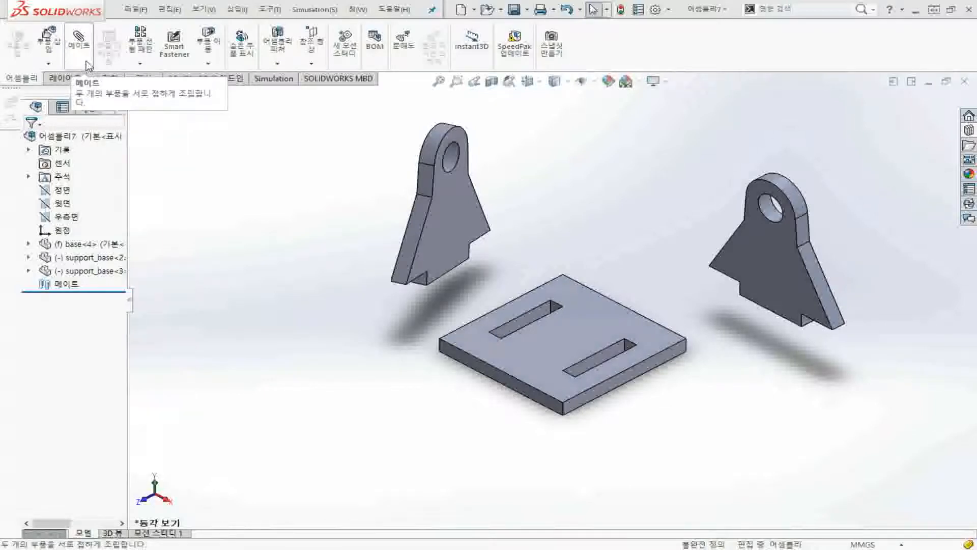
{"action": "left_click", "coordinate": [83, 48]}
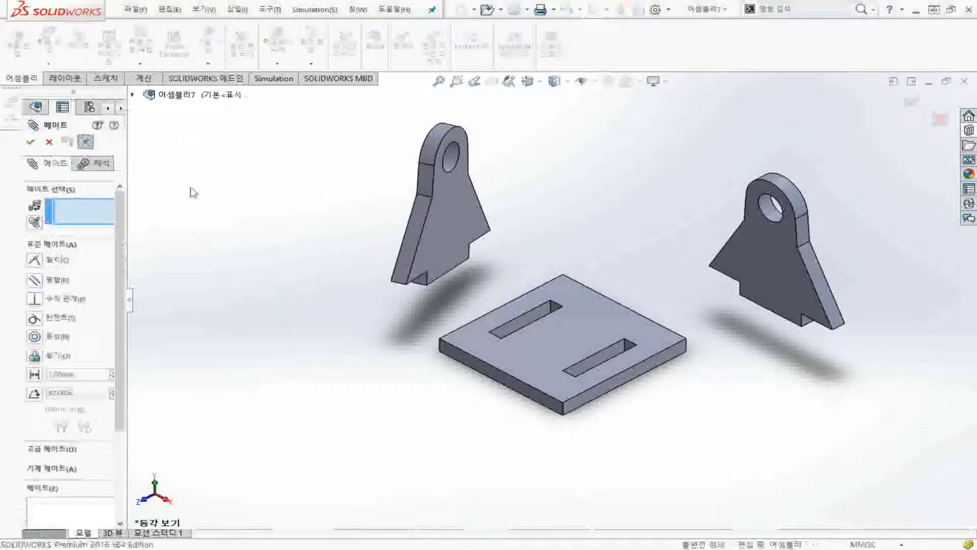
{"action": "left_click_drag", "start_coordinate": [131, 300], "coordinate": [192, 306]}
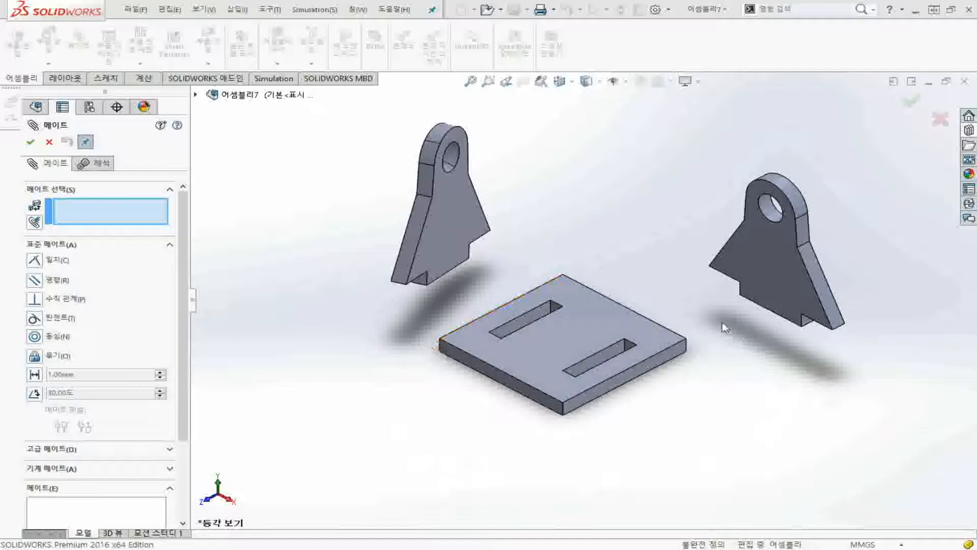
{"action": "left_click", "coordinate": [503, 349]}
{"action": "middle_click_drag", "start_coordinate": [444, 381], "coordinate": [438, 300]}
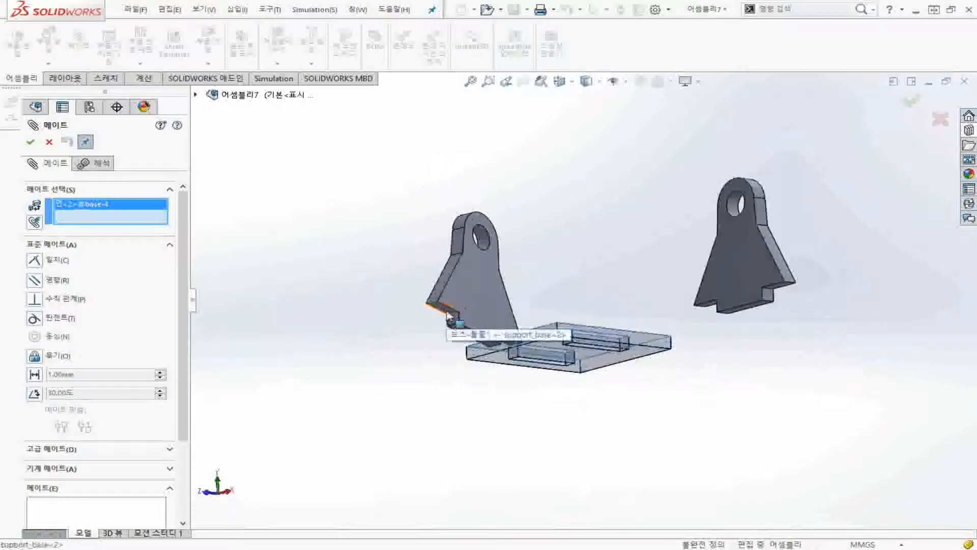
{"action": "left_click", "coordinate": [445, 318]}
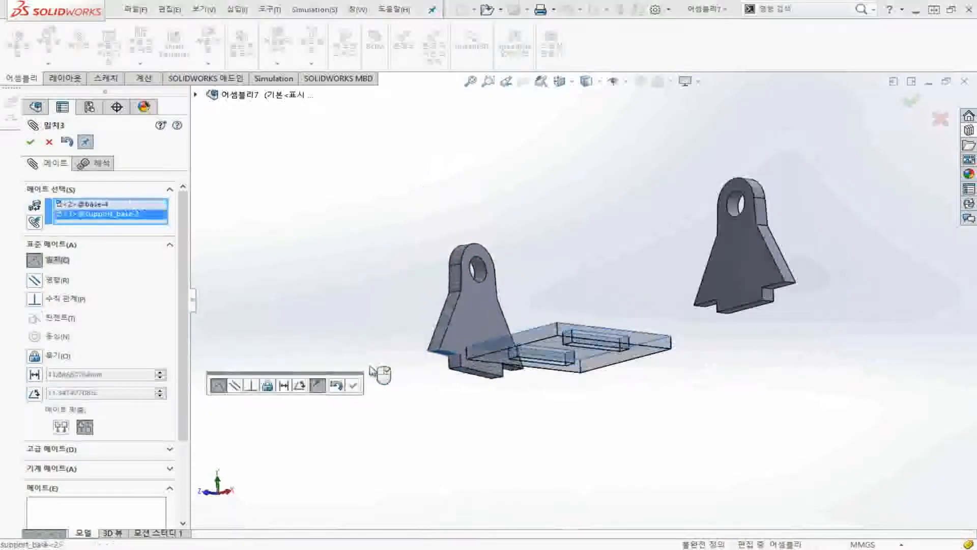
{"action": "key", "text": "ctrl+7"}
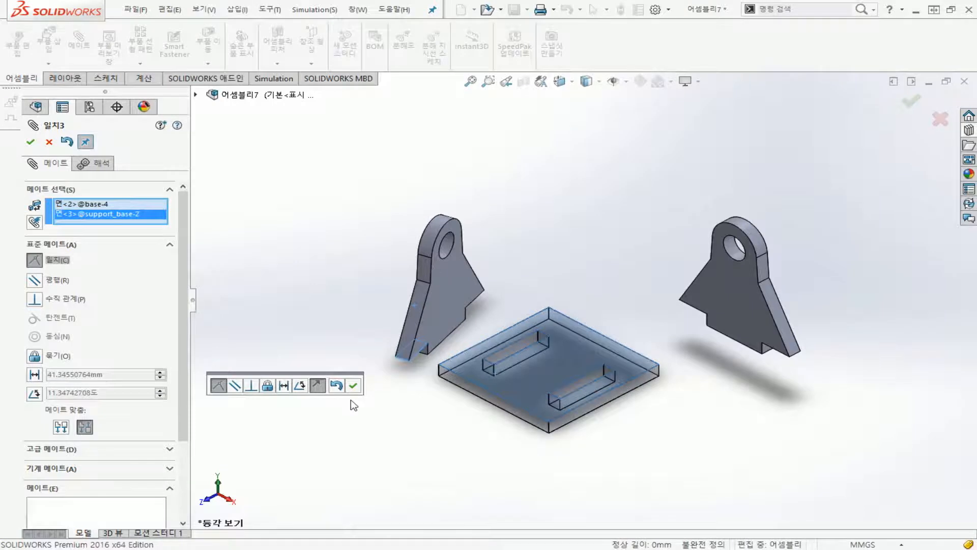
{"action": "key", "text": "ctrl+4"}
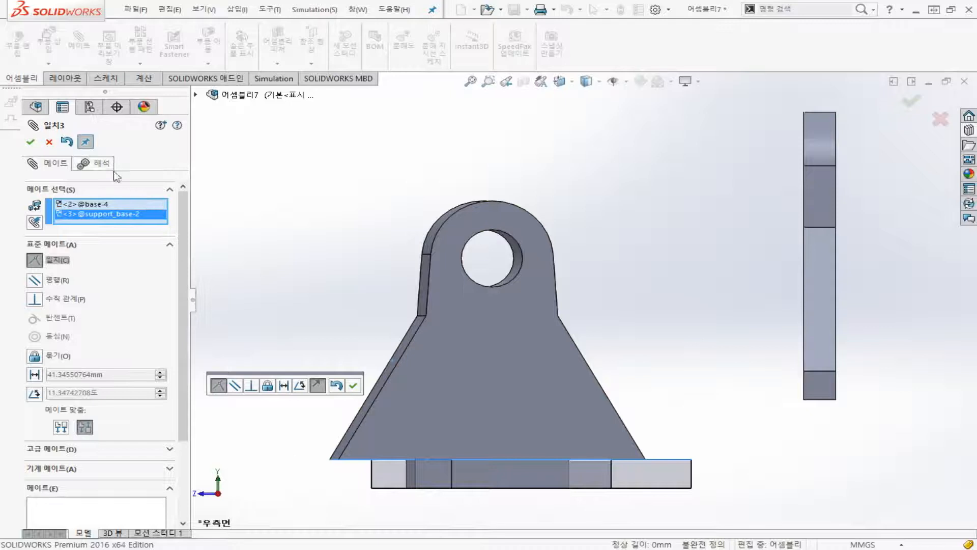
{"action": "left_click", "coordinate": [37, 144]}
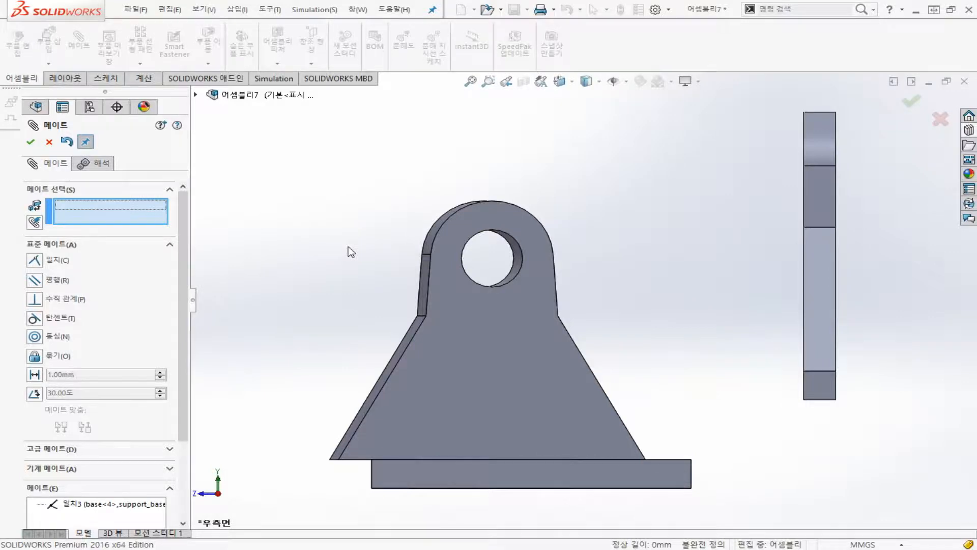
Mate the second support_base's lower shoulder edge coincident with the front slot's far long edge, and move the part to test its remaining freedom.
{"action": "middle_click_drag", "start_coordinate": [356, 256], "coordinate": [386, 301]}
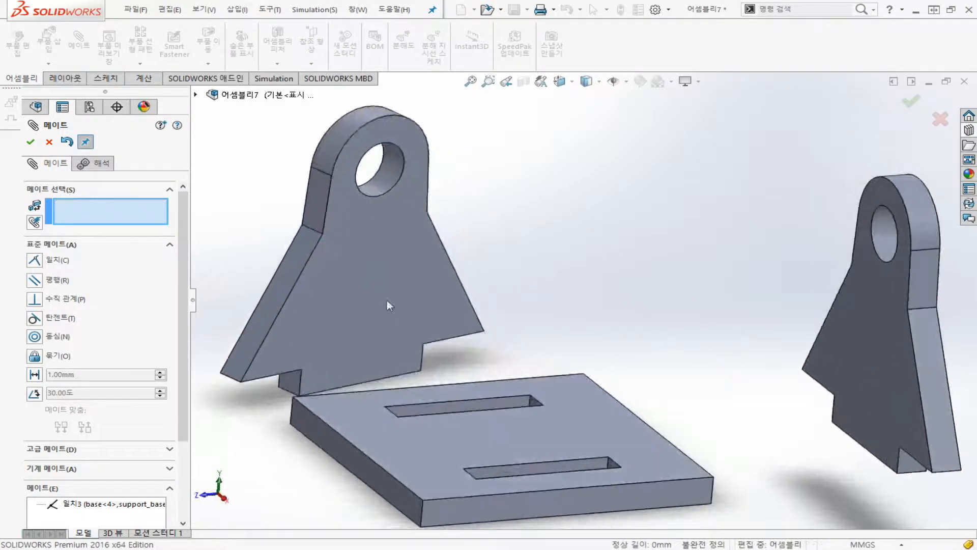
{"action": "left_click", "coordinate": [818, 383]}
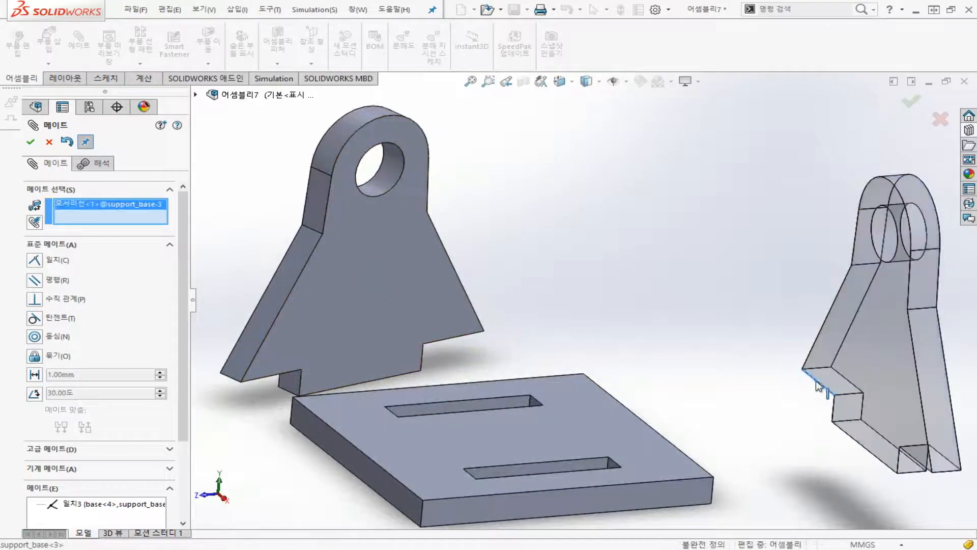
{"action": "left_click", "coordinate": [496, 477]}
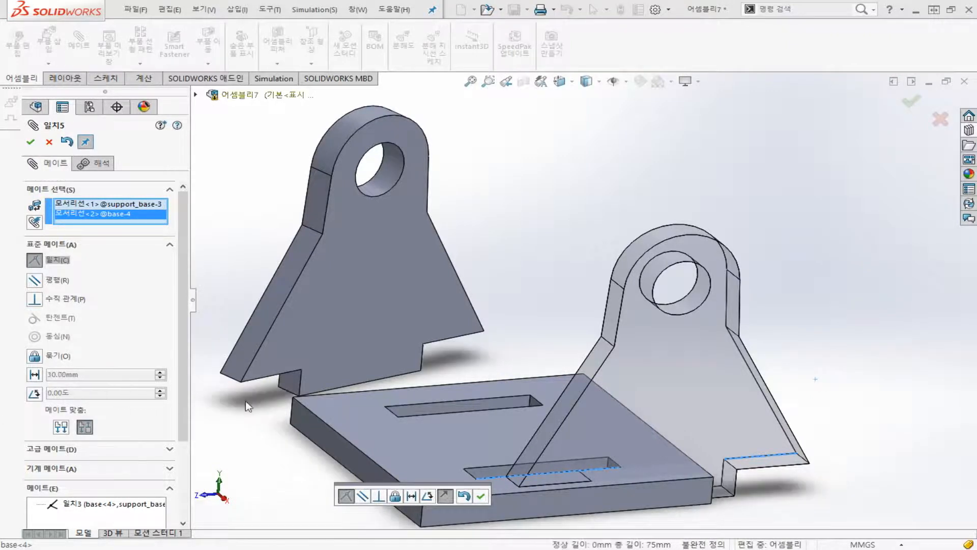
{"action": "left_click", "coordinate": [487, 464]}
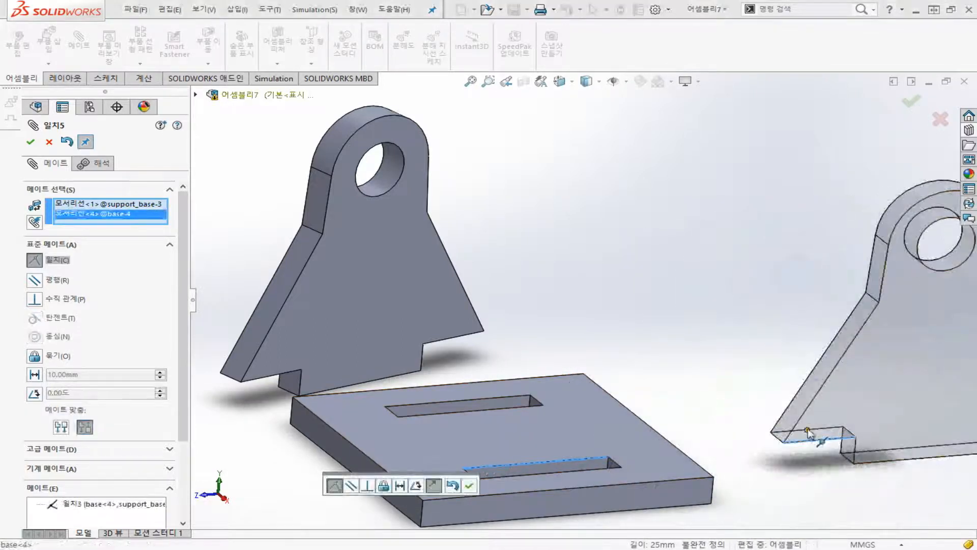
{"action": "left_click", "coordinate": [825, 429]}
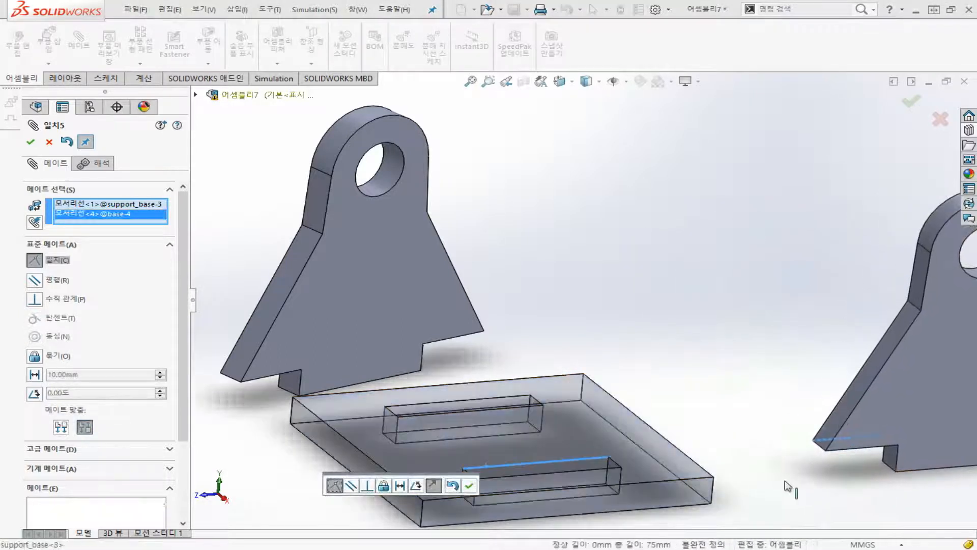
{"action": "left_click", "coordinate": [469, 488]}
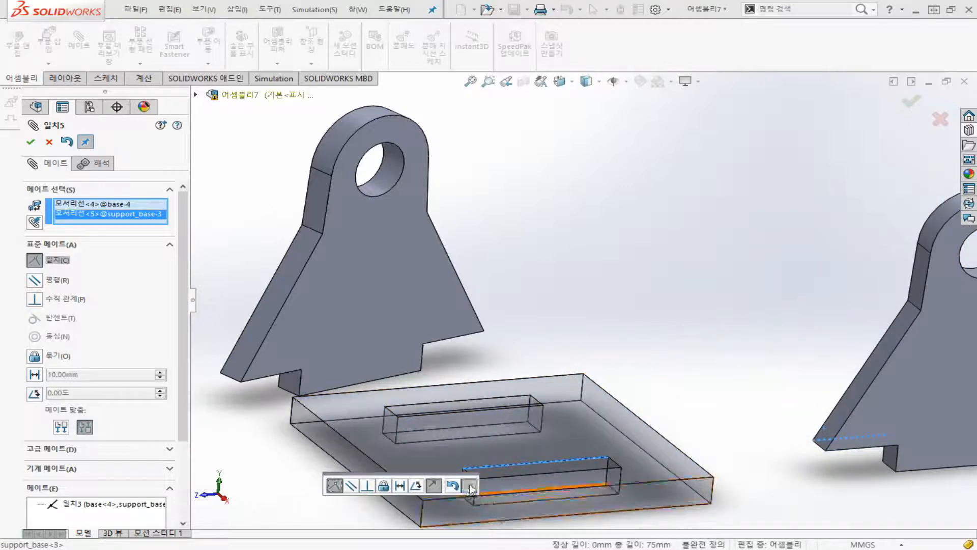
{"action": "left_click_drag", "start_coordinate": [867, 436], "coordinate": [683, 472]}
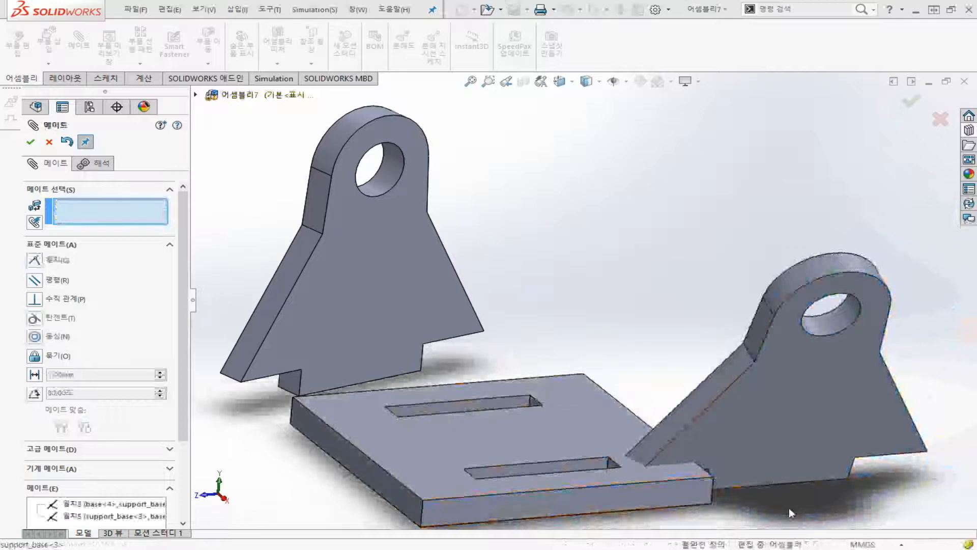
{"action": "left_click_drag", "start_coordinate": [816, 395], "coordinate": [770, 374]}
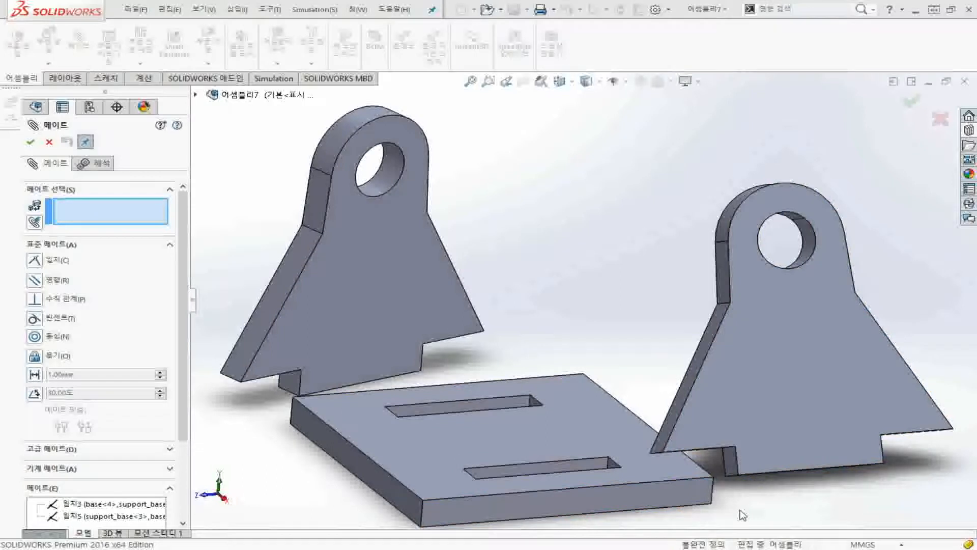
Add a parallel mate between the second support_base's large front face and the base plate's front side face running along the slots.
{"action": "left_click", "coordinate": [781, 354]}
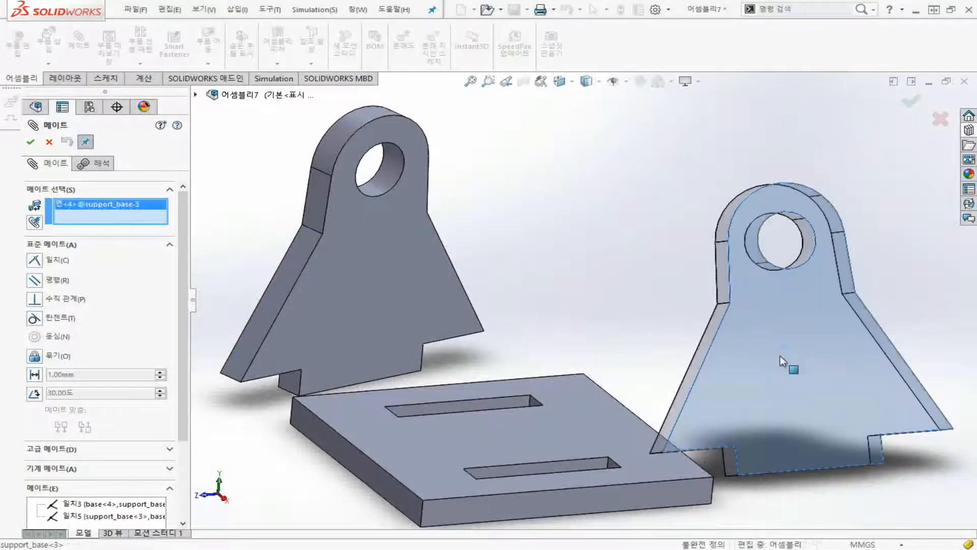
{"action": "left_click", "coordinate": [619, 496]}
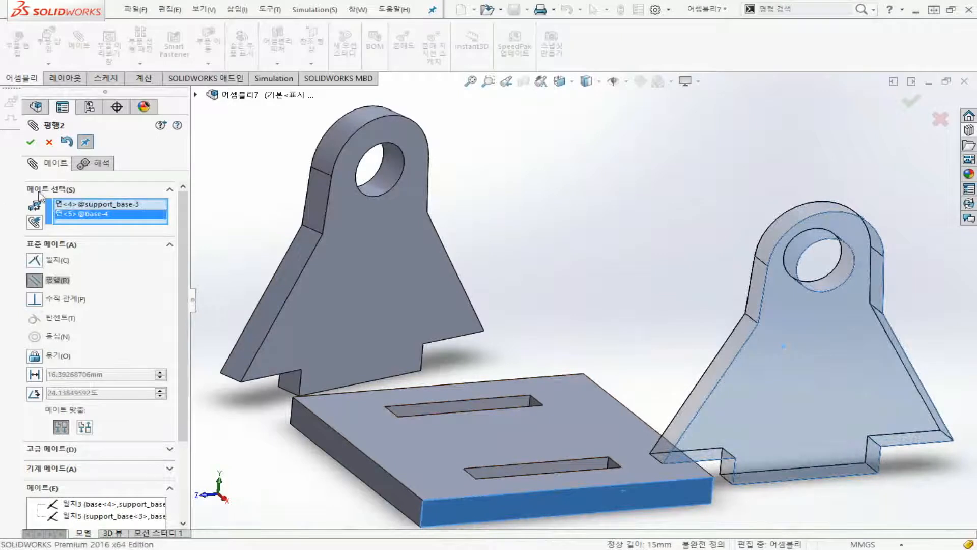
{"action": "left_click", "coordinate": [30, 142]}
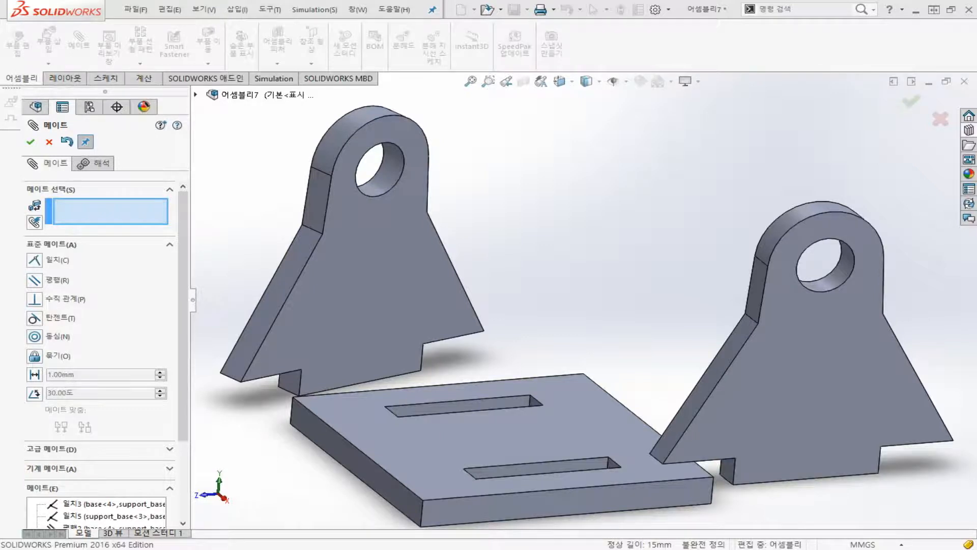
Add a perpendicular mate between the first support_base's large front face and the base plate's side face at the slot ends.
{"action": "left_click", "coordinate": [367, 285]}
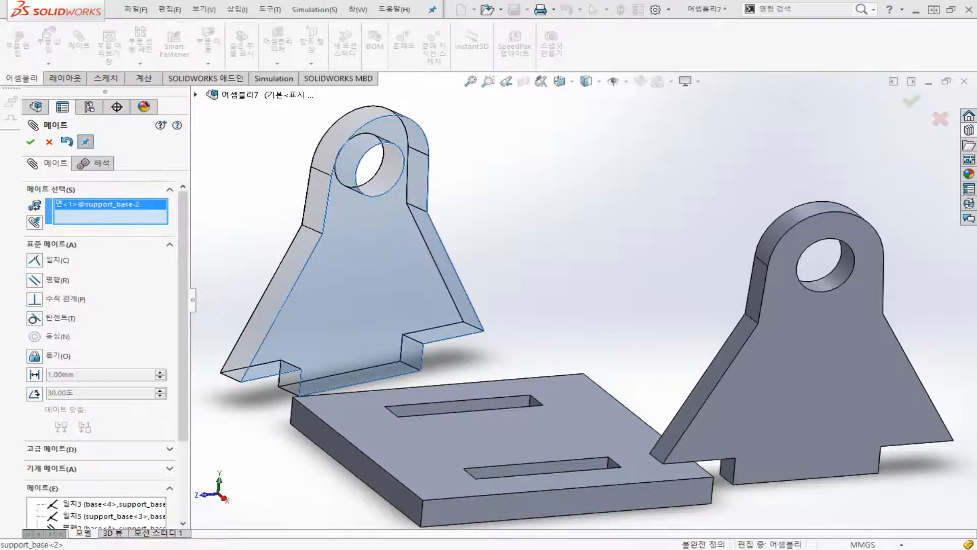
{"action": "left_click", "coordinate": [367, 285]}
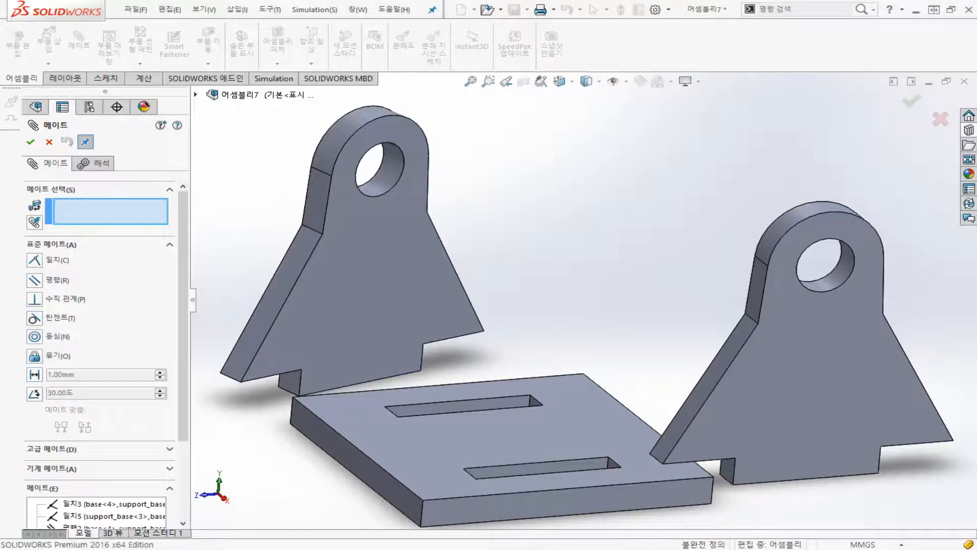
{"action": "left_click", "coordinate": [338, 343]}
{"action": "left_click", "coordinate": [320, 439]}
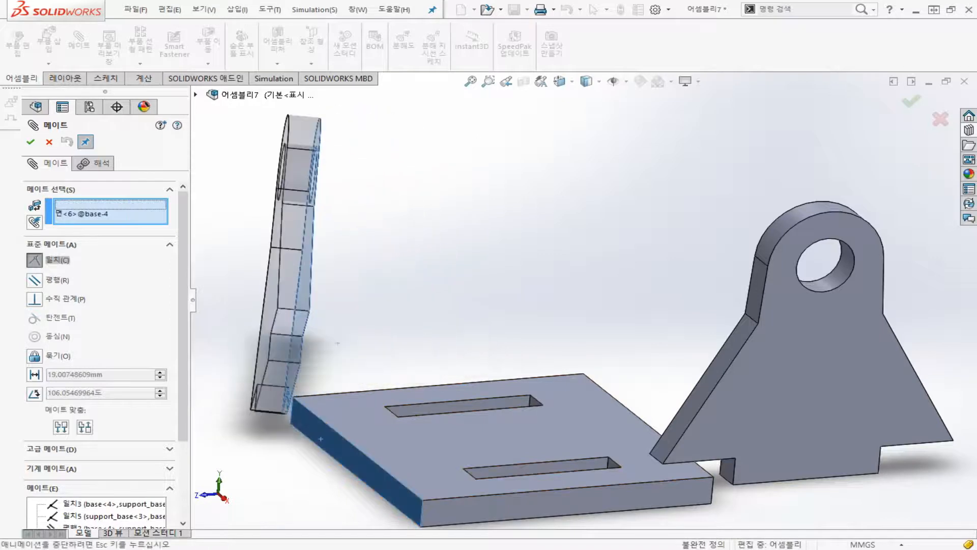
{"action": "left_click", "coordinate": [35, 299]}
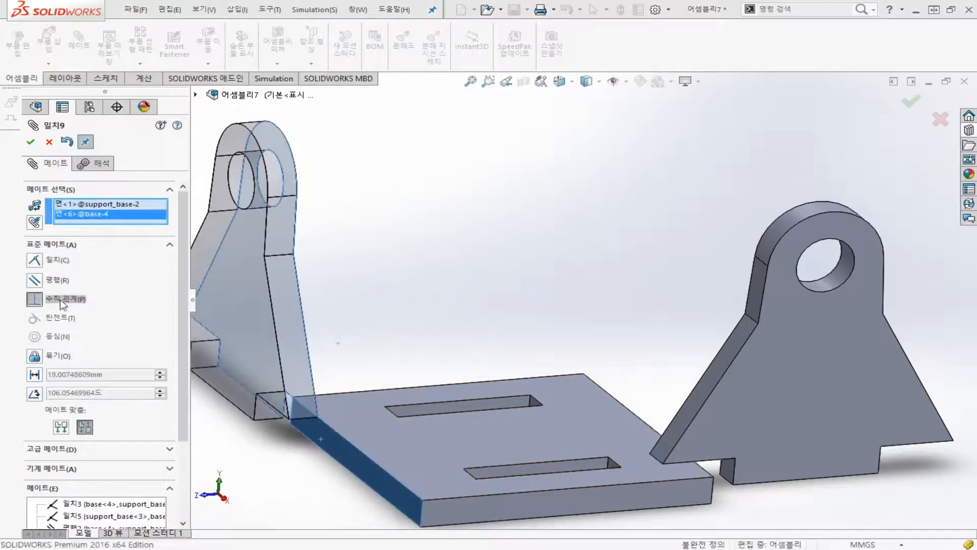
{"action": "left_click", "coordinate": [30, 142]}
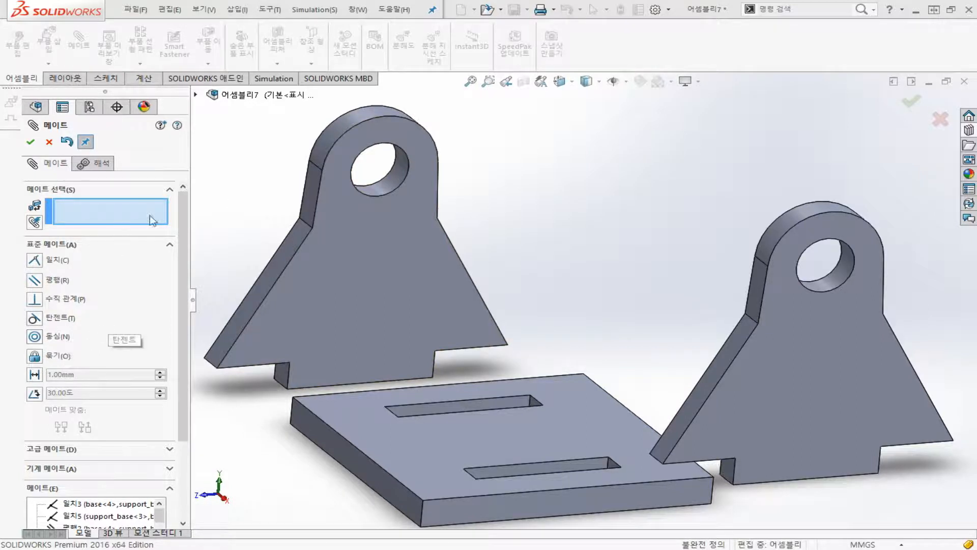
Add a concentric mate between the round holes of the two support_base parts and finish mating.
{"action": "left_click", "coordinate": [388, 182]}
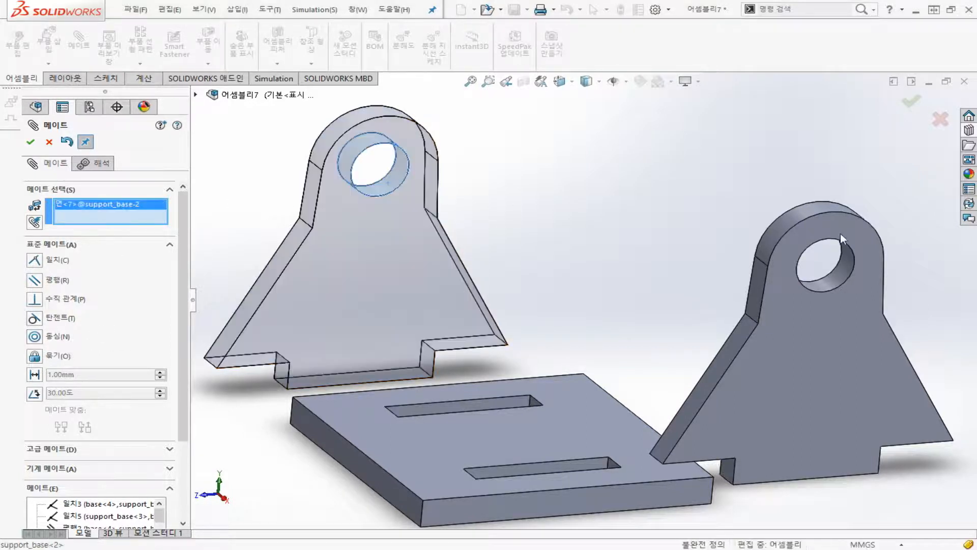
{"action": "left_click", "coordinate": [846, 281]}
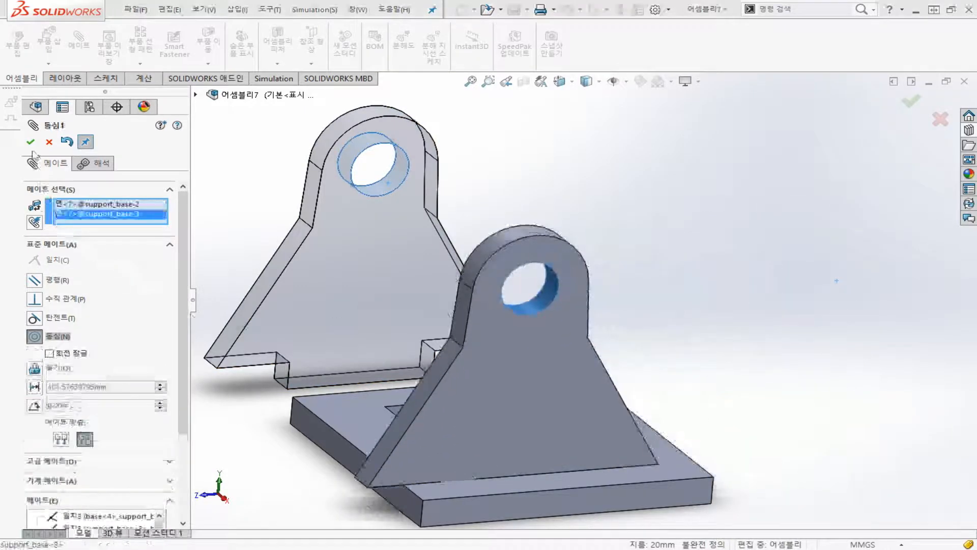
{"action": "left_click", "coordinate": [31, 143]}
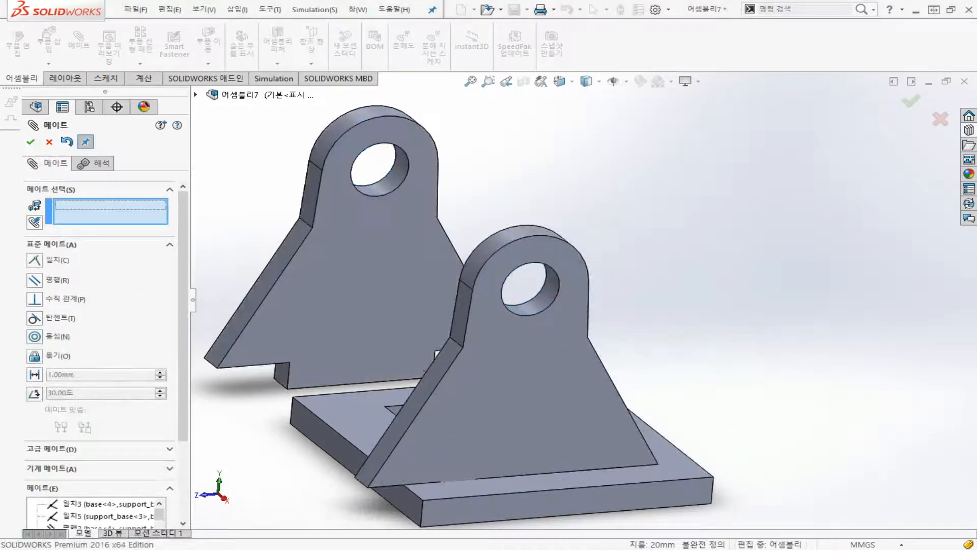
{"action": "left_click", "coordinate": [49, 142]}
Insert one temp part from the ex library folder into free space above and beside the base plate.
{"action": "left_click", "coordinate": [969, 129]}
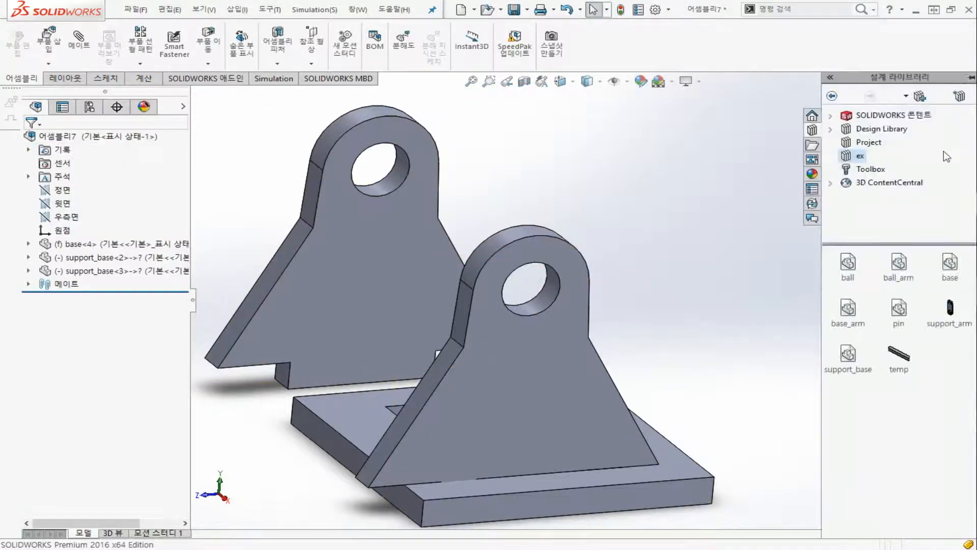
{"action": "left_click", "coordinate": [901, 369]}
{"action": "left_click_drag", "start_coordinate": [902, 369], "coordinate": [703, 245]}
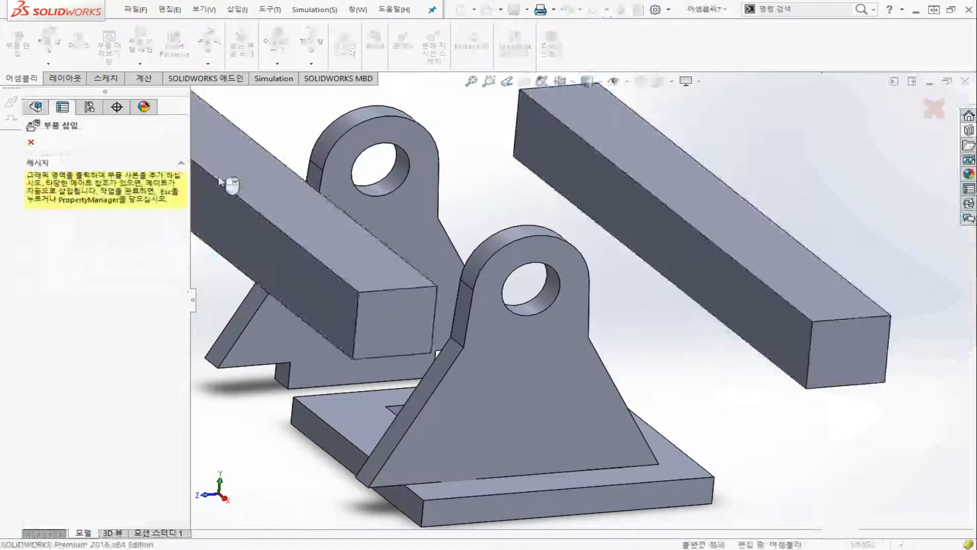
{"action": "key", "text": "Escape"}
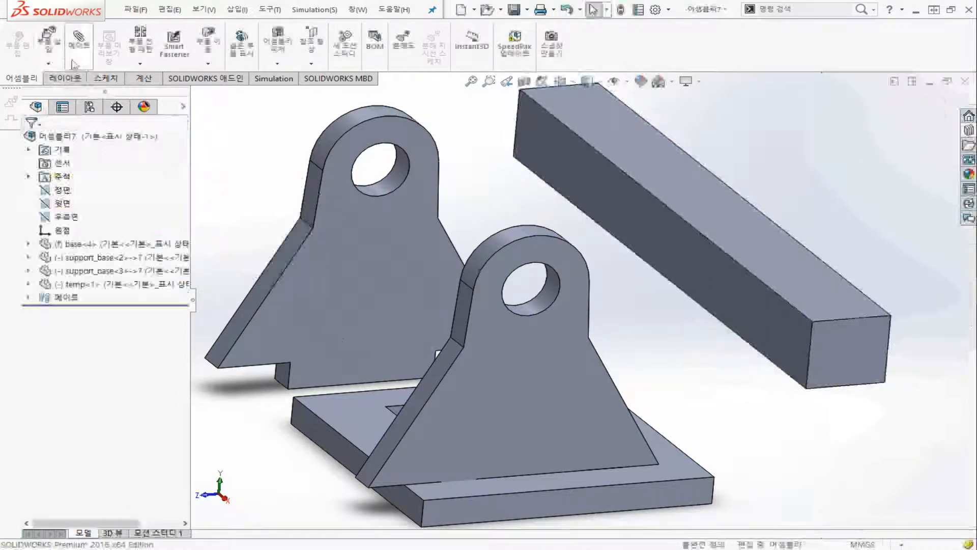
Apply a tangent mate between the second support_base's rounded top face and the temp block's long side face, and inspect the contact.
{"action": "left_click", "coordinate": [79, 40]}
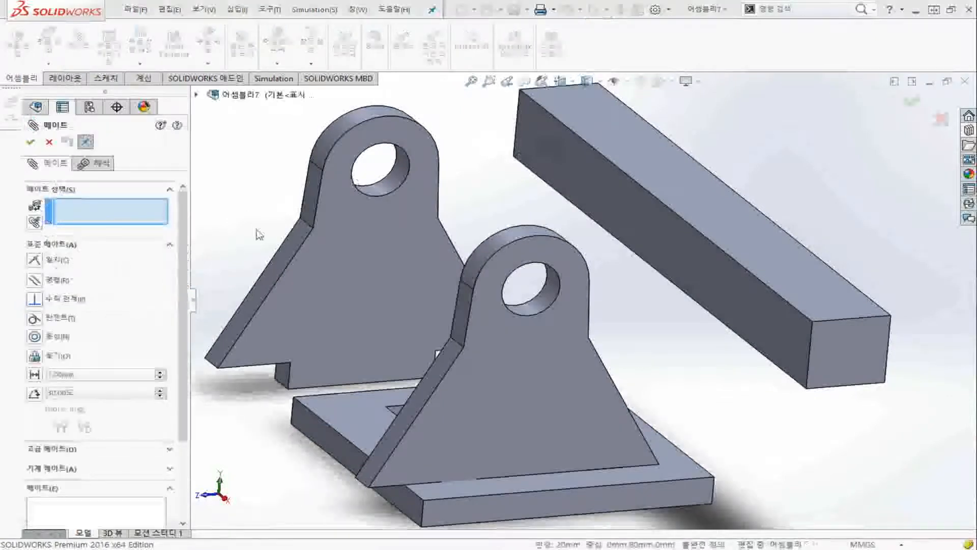
{"action": "left_click", "coordinate": [519, 234]}
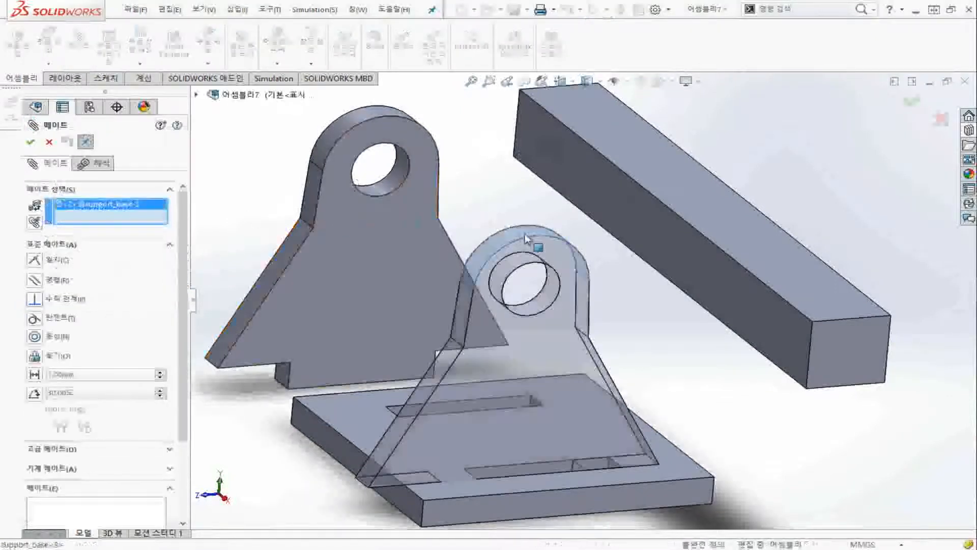
{"action": "left_click", "coordinate": [649, 222]}
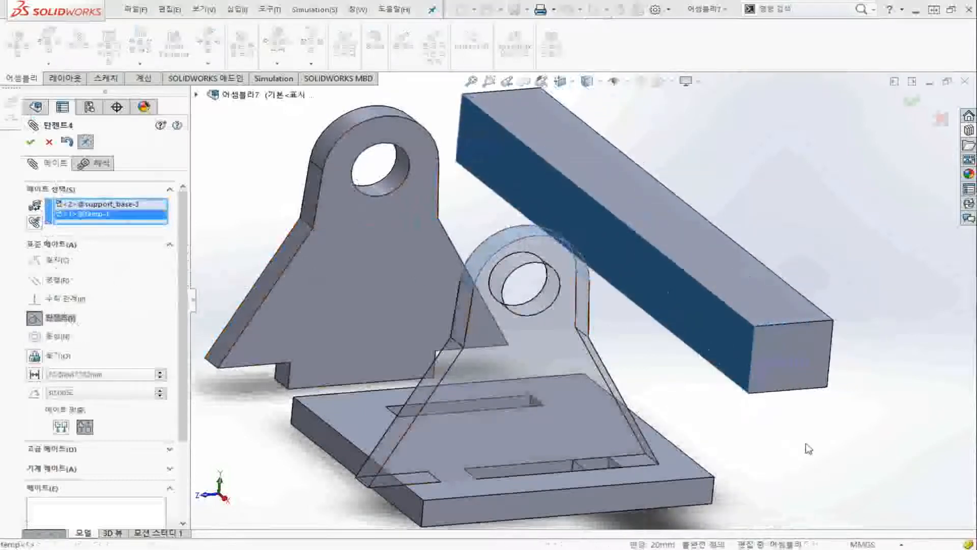
{"action": "middle_click_drag", "start_coordinate": [810, 450], "coordinate": [789, 434]}
{"action": "key", "text": "ctrl+4"}
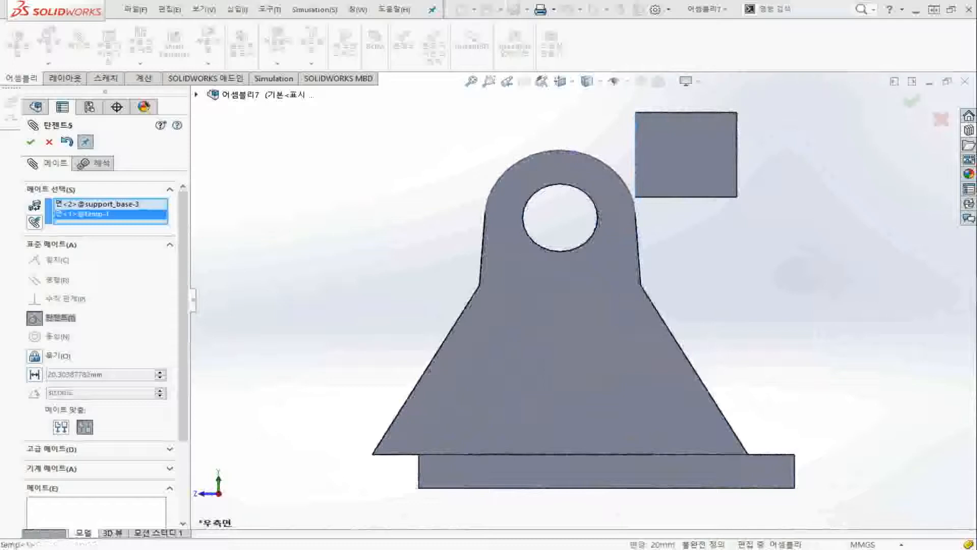
{"action": "middle_click_drag", "start_coordinate": [661, 326], "coordinate": [687, 344]}
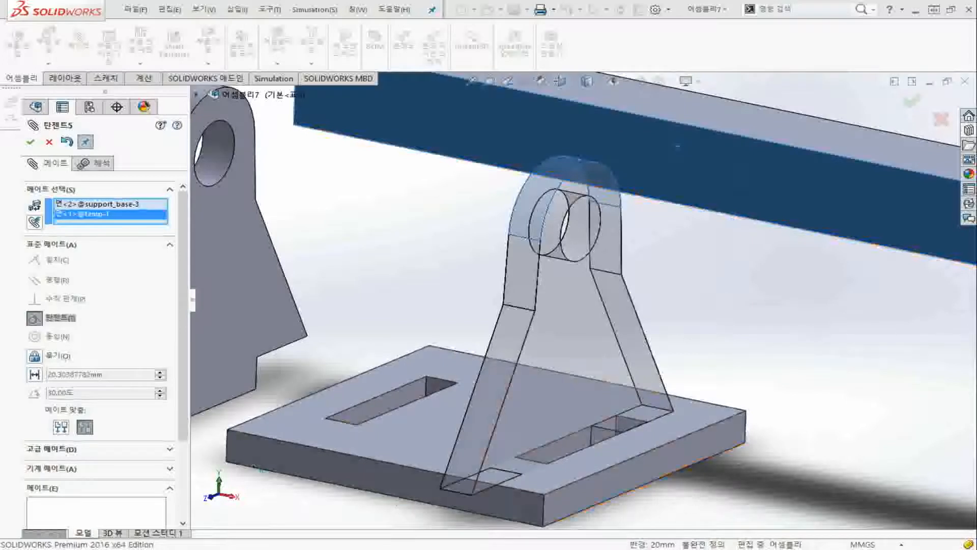
{"action": "key", "text": "ctrl+4"}
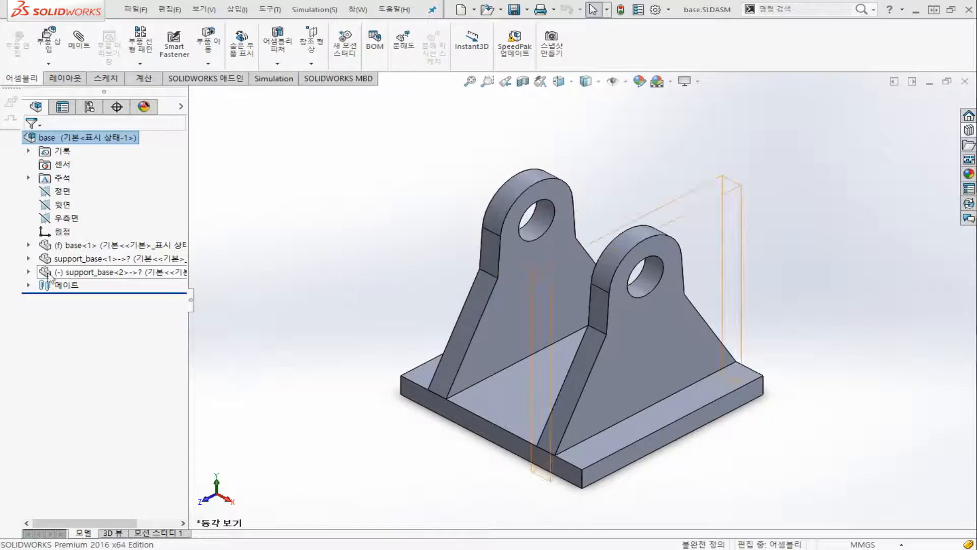
Create a new empty assembly document, check the reference picture of the finished assembly, and skip the initial component insertion.
{"action": "left_click", "coordinate": [461, 11]}
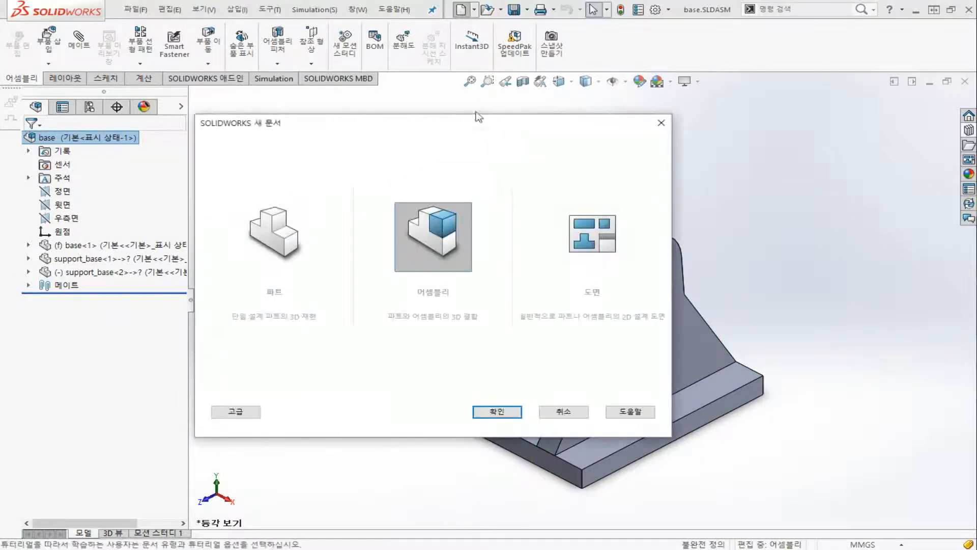
{"action": "left_click", "coordinate": [487, 415]}
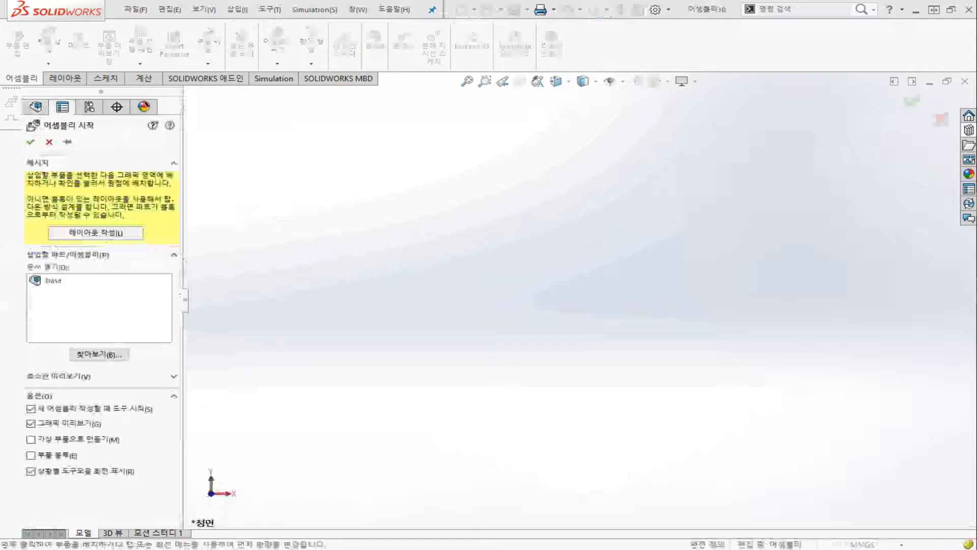
{"action": "key", "text": "alt+Tab"}
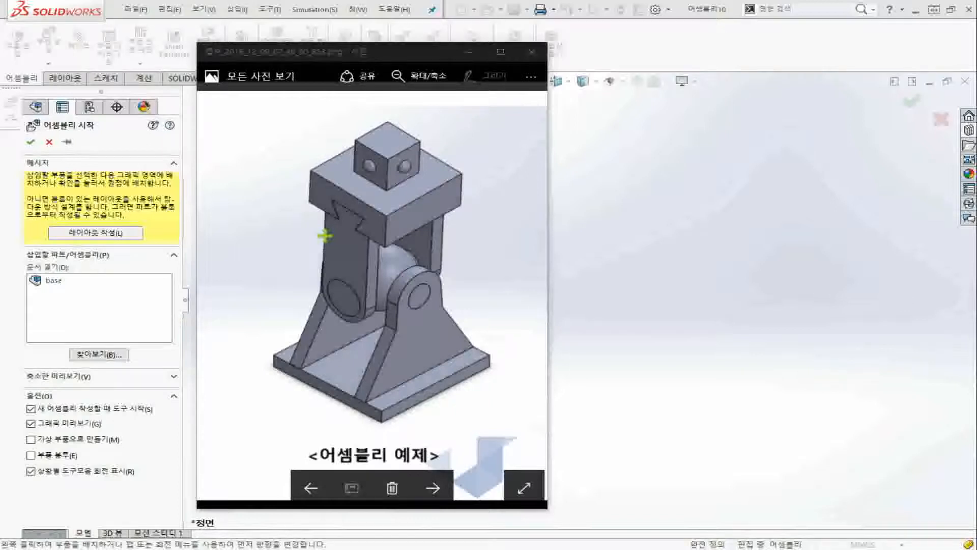
{"action": "left_click", "coordinate": [533, 52]}
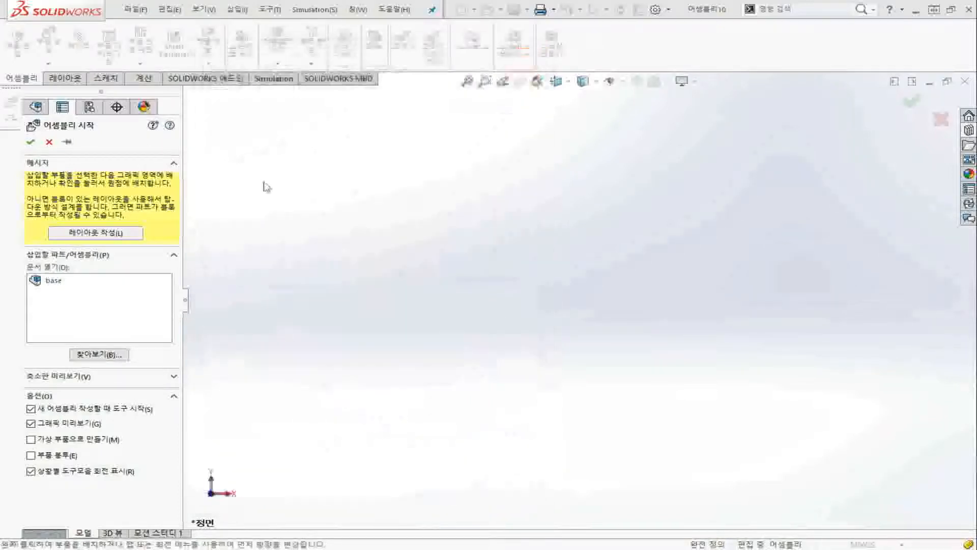
{"action": "left_click", "coordinate": [48, 141]}
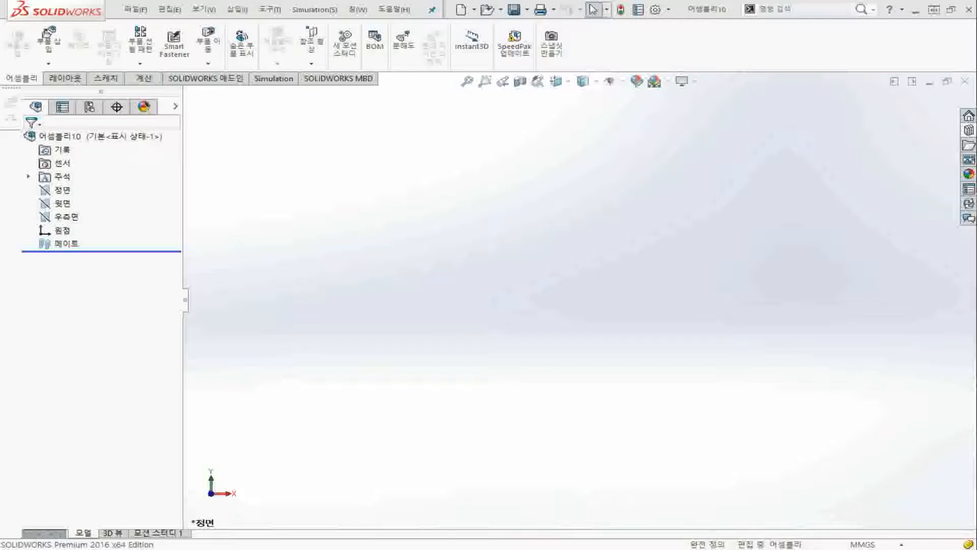
Insert one base subassembly from the ex library folder at the new assembly's origin and show it in isometric view.
{"action": "left_click", "coordinate": [62, 231]}
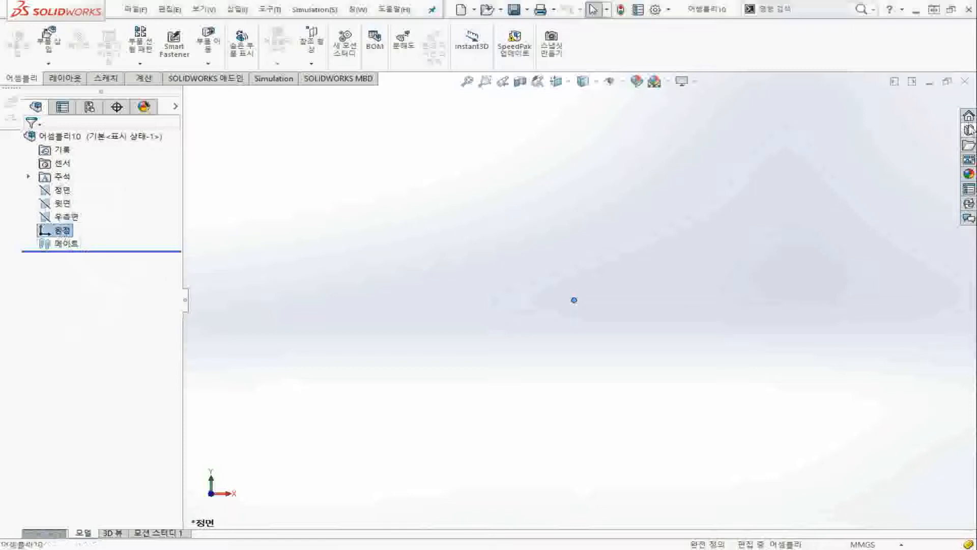
{"action": "left_click", "coordinate": [969, 131]}
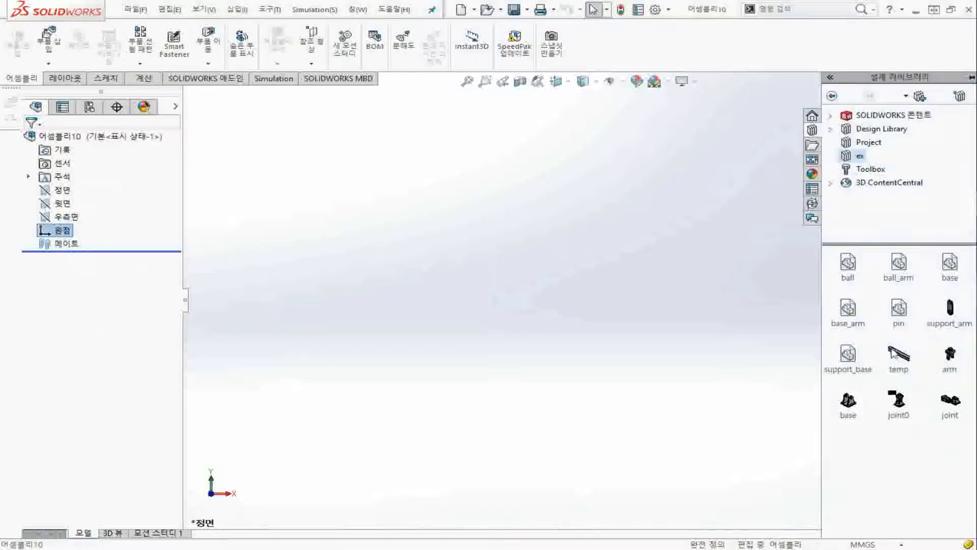
{"action": "left_click_drag", "start_coordinate": [857, 402], "coordinate": [582, 301]}
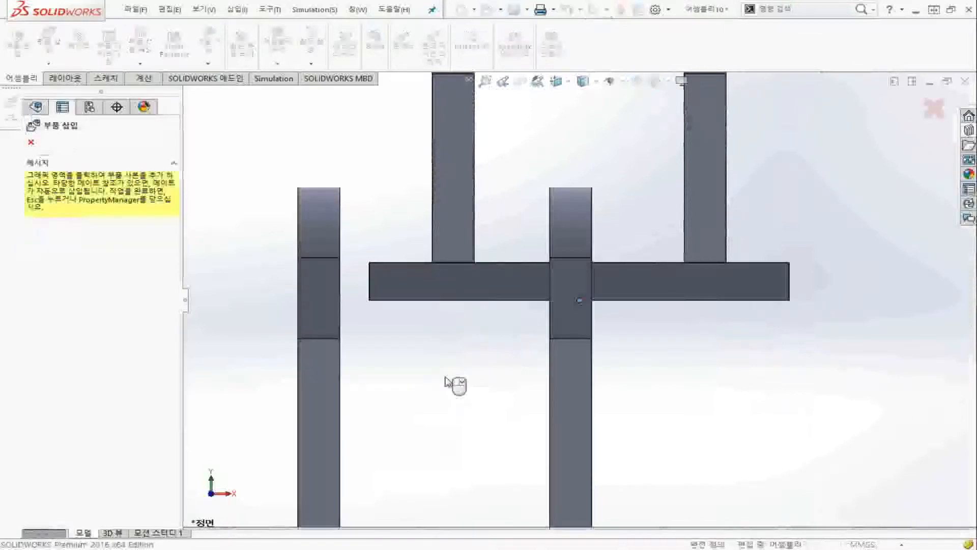
{"action": "key", "text": "Escape"}
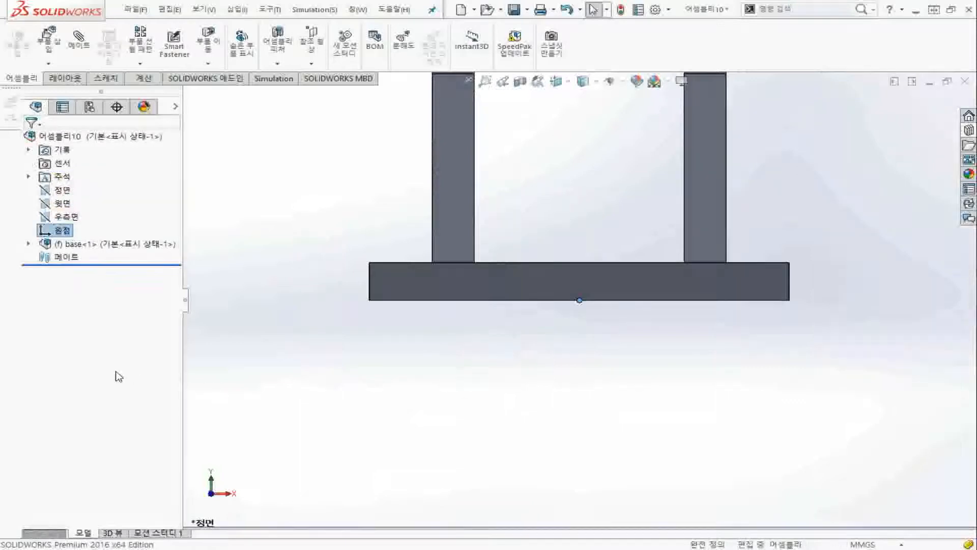
{"action": "key", "text": "ctrl+7"}
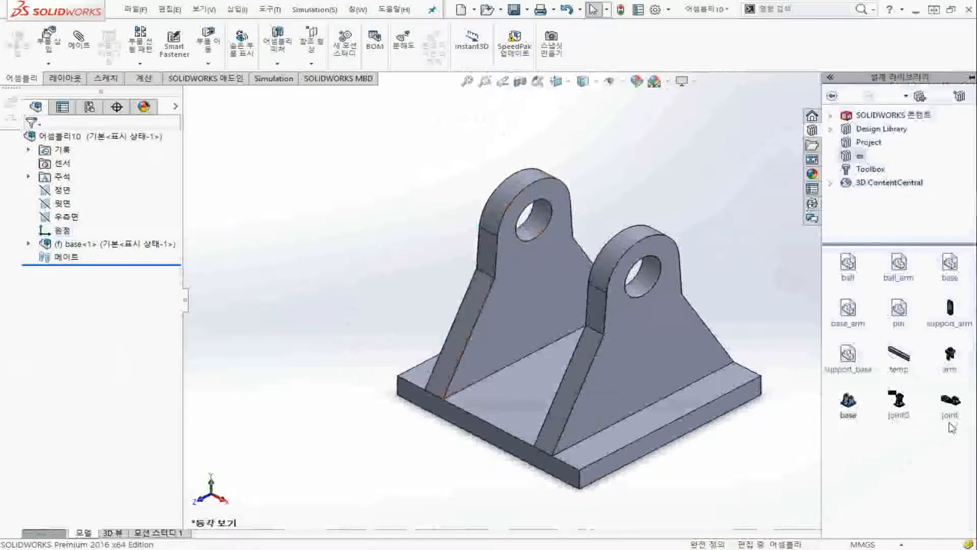
Insert one arm subassembly from the ex library folder above and beside the base.
{"action": "left_click", "coordinate": [950, 355]}
{"action": "left_click_drag", "start_coordinate": [808, 222], "coordinate": [723, 404]}
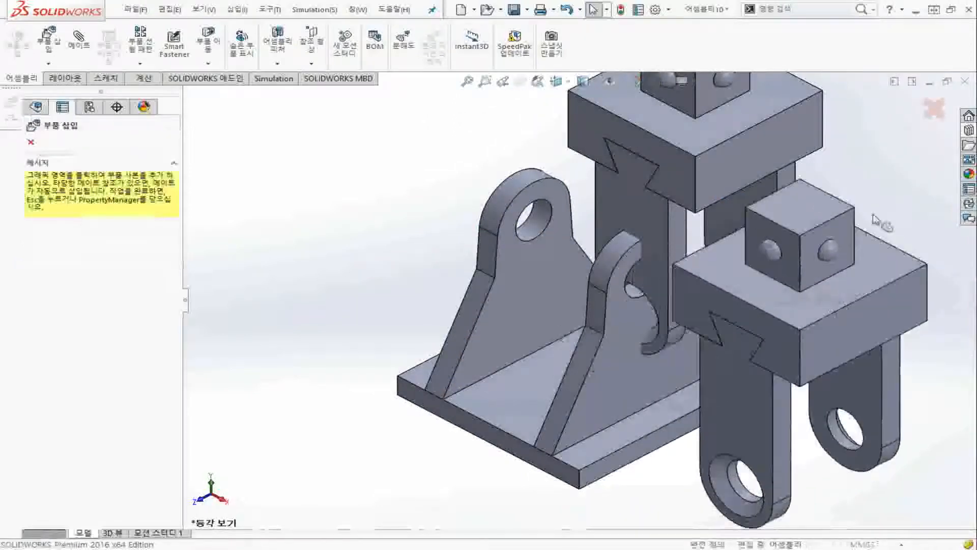
{"action": "key", "text": "Escape"}
Insert one ball part from the ex library folder into free space next to the base's rear support.
{"action": "left_click", "coordinate": [968, 130]}
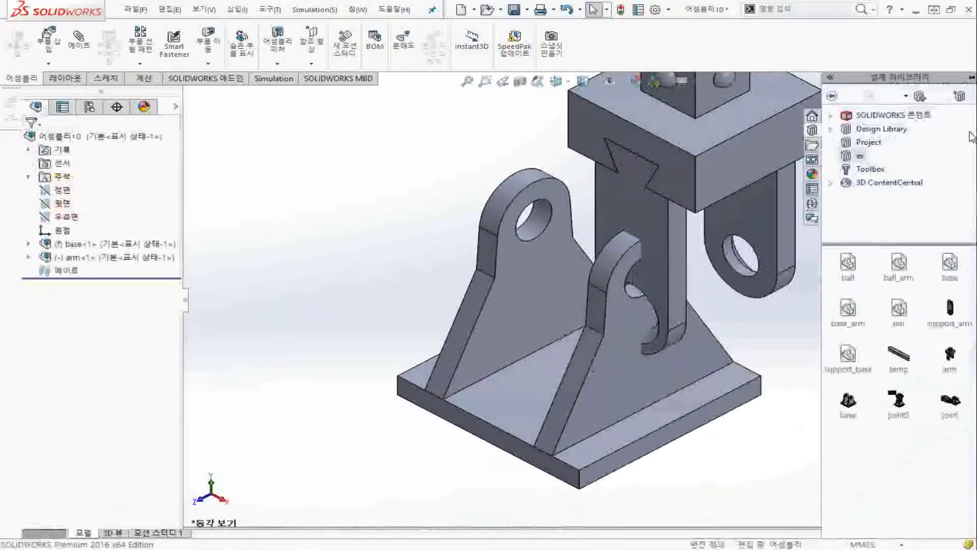
{"action": "left_click", "coordinate": [847, 266]}
{"action": "left_click_drag", "start_coordinate": [848, 270], "coordinate": [395, 165]}
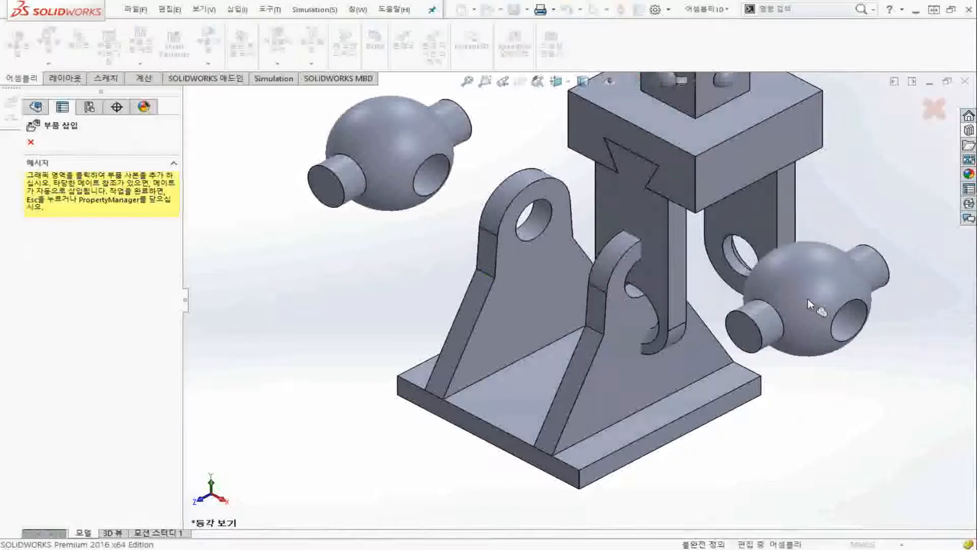
{"action": "key", "text": "Escape"}
Insert two pin parts from the ex library folder into free space beside the base, beneath the ball, and end the insertion.
{"action": "left_click", "coordinate": [968, 131]}
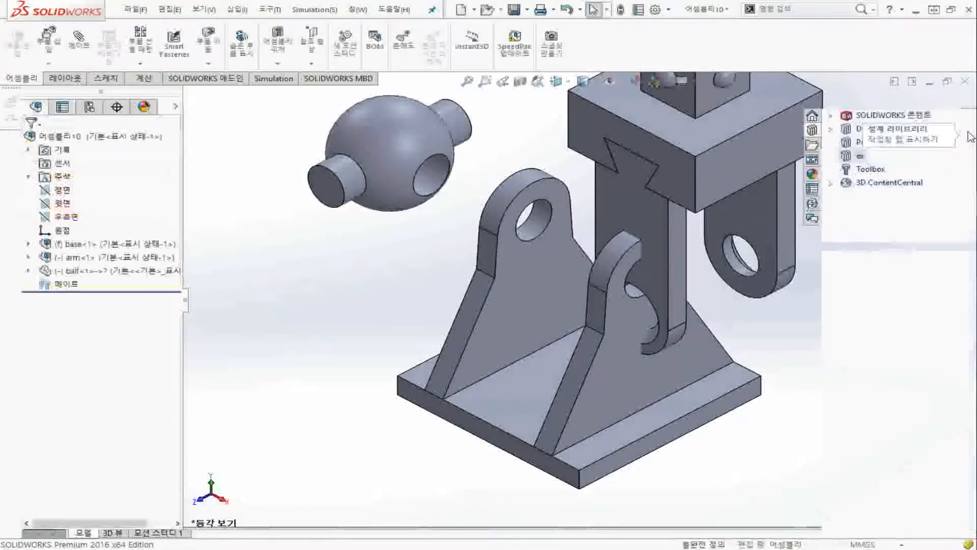
{"action": "left_click_drag", "start_coordinate": [898, 308], "coordinate": [275, 334]}
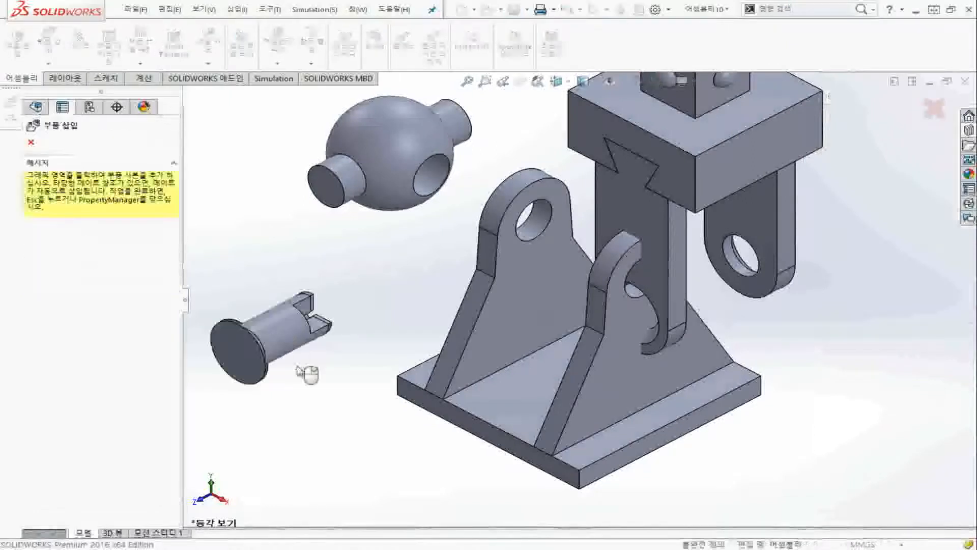
{"action": "left_click", "coordinate": [336, 416]}
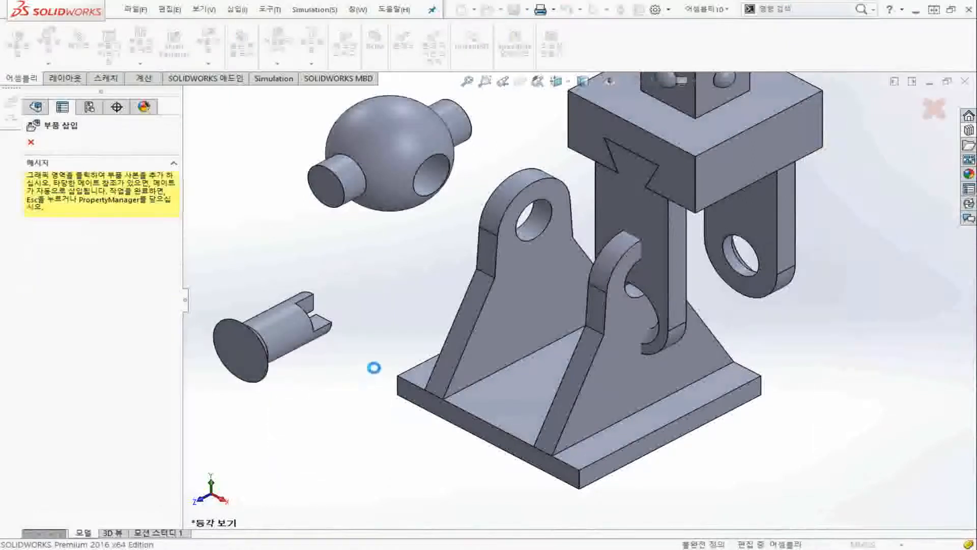
{"action": "left_click", "coordinate": [398, 279]}
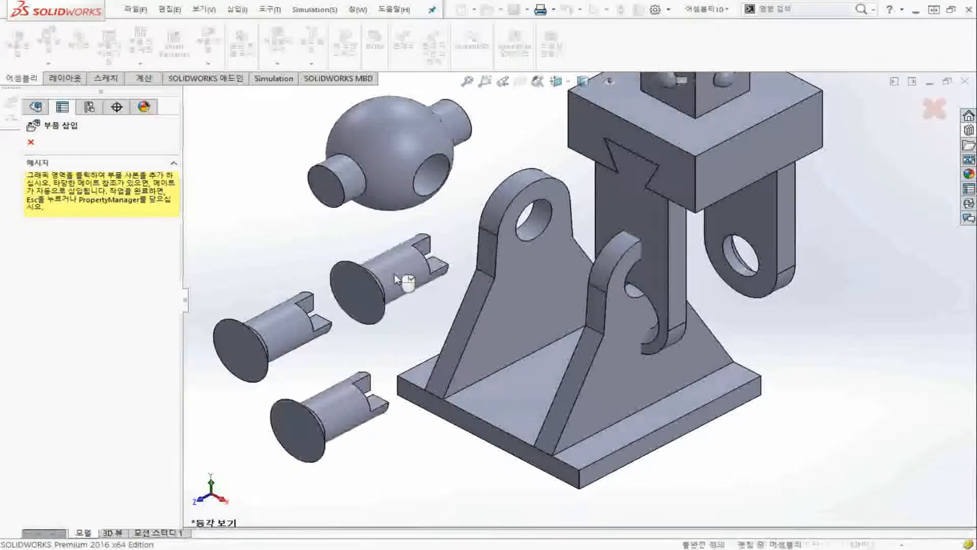
{"action": "key", "text": "Escape"}
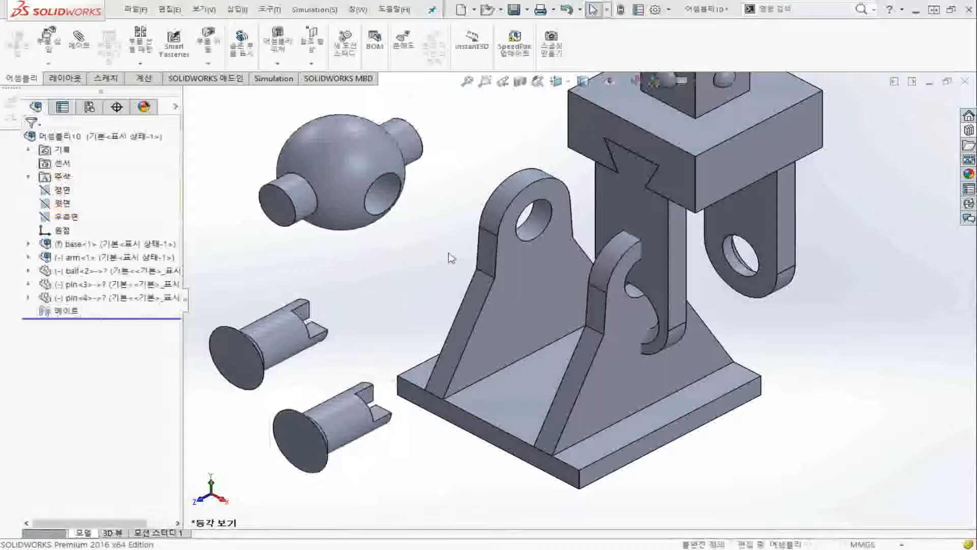
Move the arm subassembly up and away from the base so that it hangs clear above the other components.
{"action": "middle_click_drag", "start_coordinate": [448, 253], "coordinate": [482, 265], "text": "ctrl"}
{"action": "scroll", "coordinate": [451, 258], "scroll_direction": "up", "scroll_amount": 5}
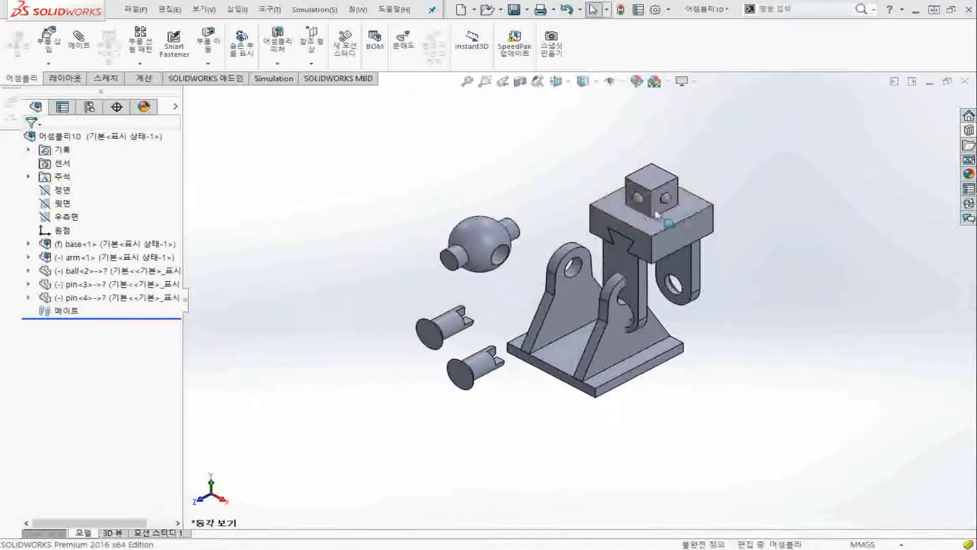
{"action": "left_click_drag", "start_coordinate": [671, 248], "coordinate": [555, 132]}
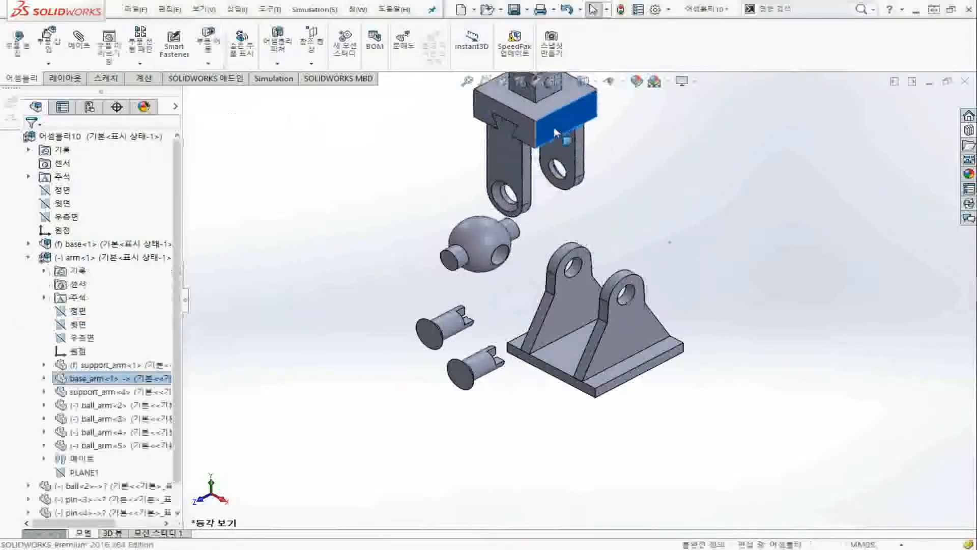
Rotate both pins so their slotted ends face the base, and place one pin on each side of it.
{"action": "right_click_drag", "start_coordinate": [437, 329], "coordinate": [418, 188]}
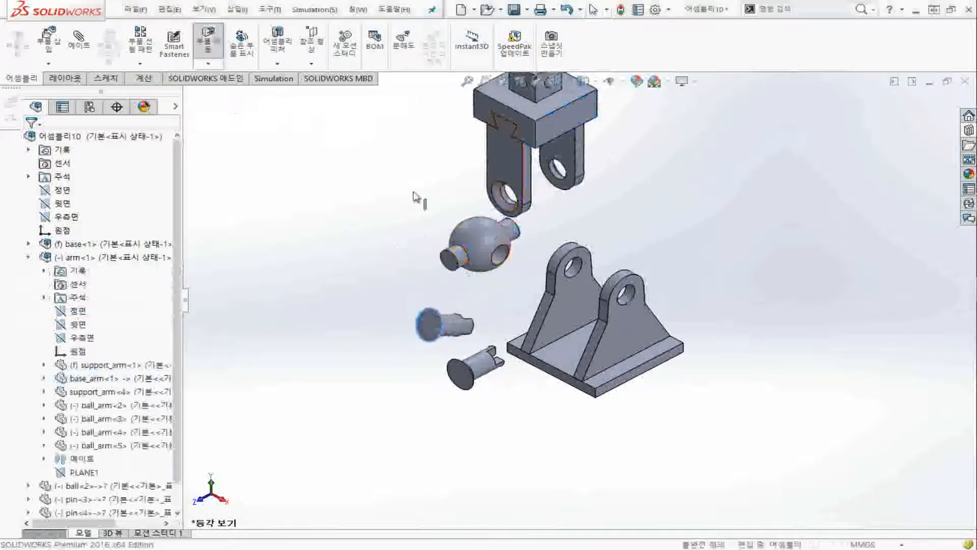
{"action": "right_click_drag", "start_coordinate": [431, 331], "coordinate": [357, 219]}
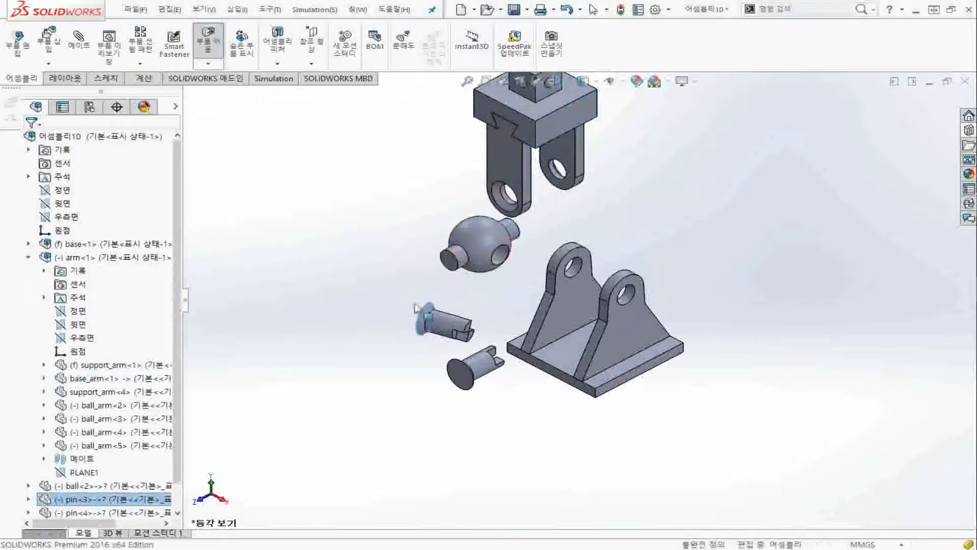
{"action": "right_click_drag", "start_coordinate": [461, 377], "coordinate": [582, 405]}
{"action": "left_click_drag", "start_coordinate": [464, 375], "coordinate": [688, 387]}
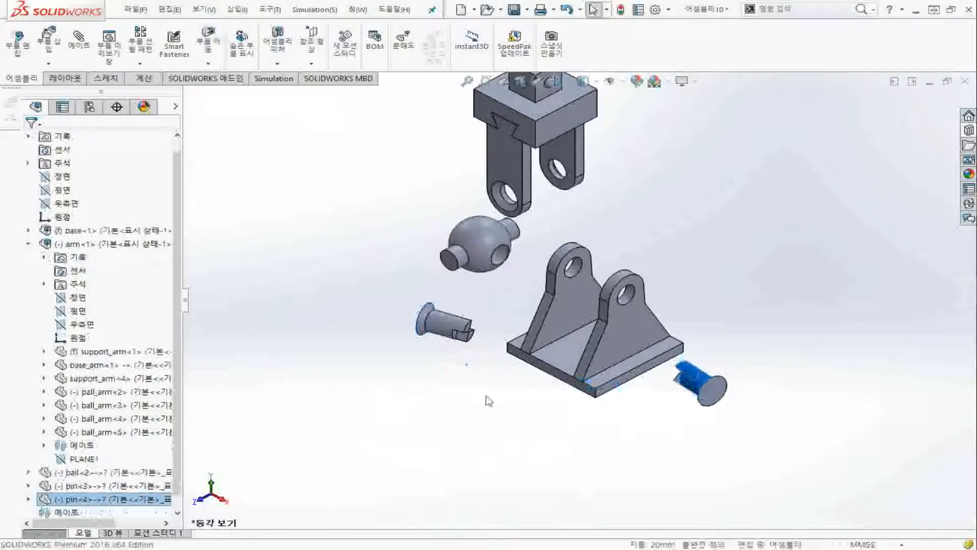
{"action": "left_click_drag", "start_coordinate": [445, 330], "coordinate": [442, 308]}
{"action": "key", "text": "Escape"}
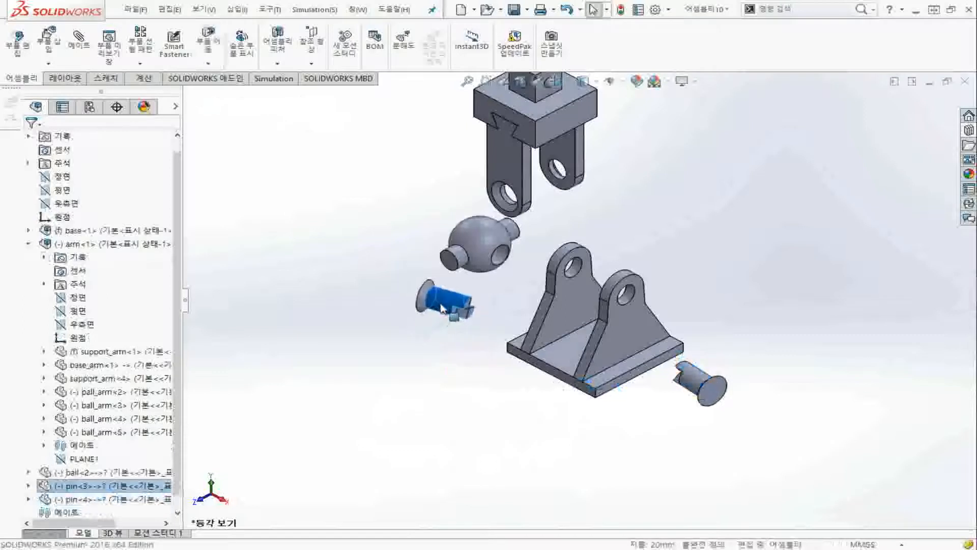
Place the ball between the arm and the base, turn its shafts toward the support holes, and collapse the arm's component list.
{"action": "left_click_drag", "start_coordinate": [501, 238], "coordinate": [628, 210]}
{"action": "right_click_drag", "start_coordinate": [587, 238], "coordinate": [742, 212]}
{"action": "scroll", "coordinate": [651, 235], "scroll_direction": "up", "scroll_amount": 1}
{"action": "scroll", "coordinate": [659, 224], "scroll_direction": "up", "scroll_amount": 2}
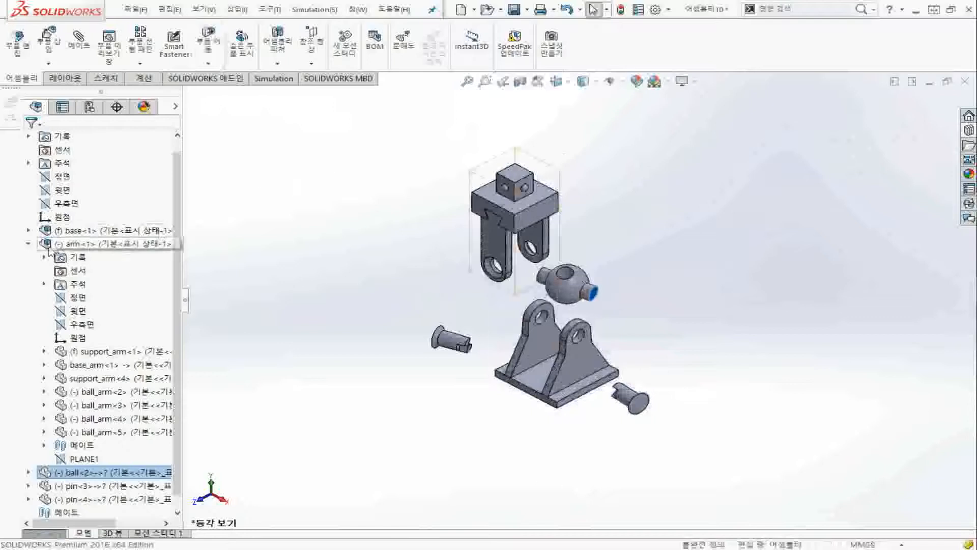
{"action": "left_click", "coordinate": [29, 244]}
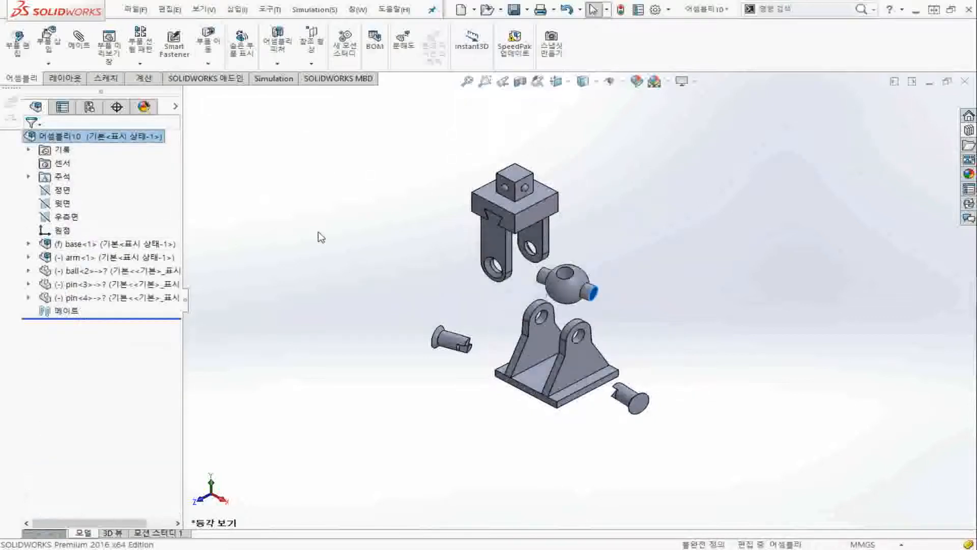
Add a concentric mate between the ball's shaft and the front support's hole, and move the ball between the two supports.
{"action": "left_click", "coordinate": [80, 39]}
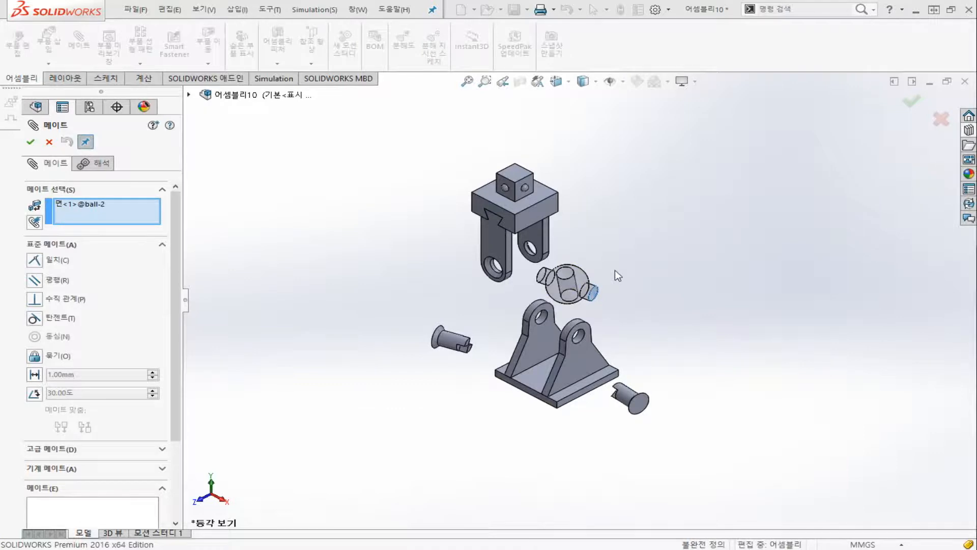
{"action": "scroll", "coordinate": [615, 270], "scroll_direction": "down", "scroll_amount": 2}
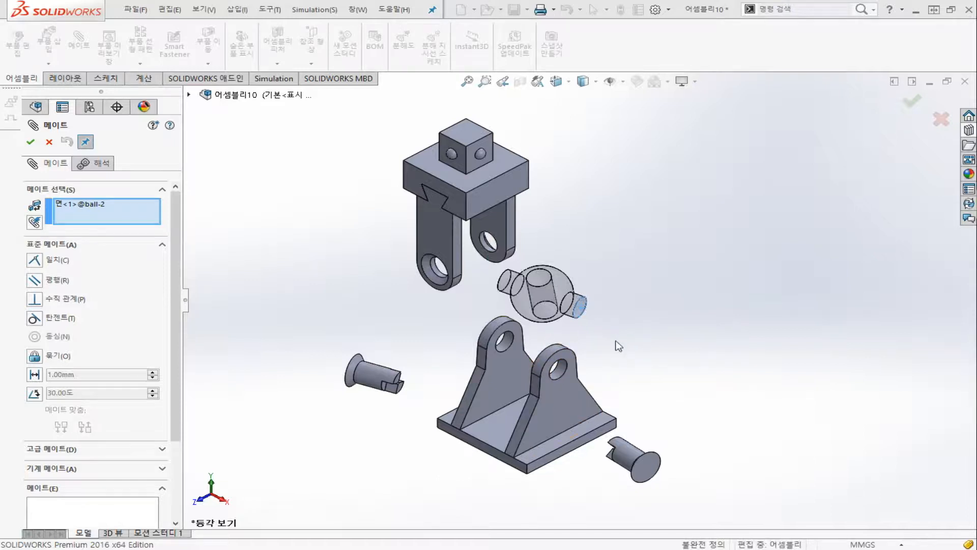
{"action": "left_click", "coordinate": [575, 307]}
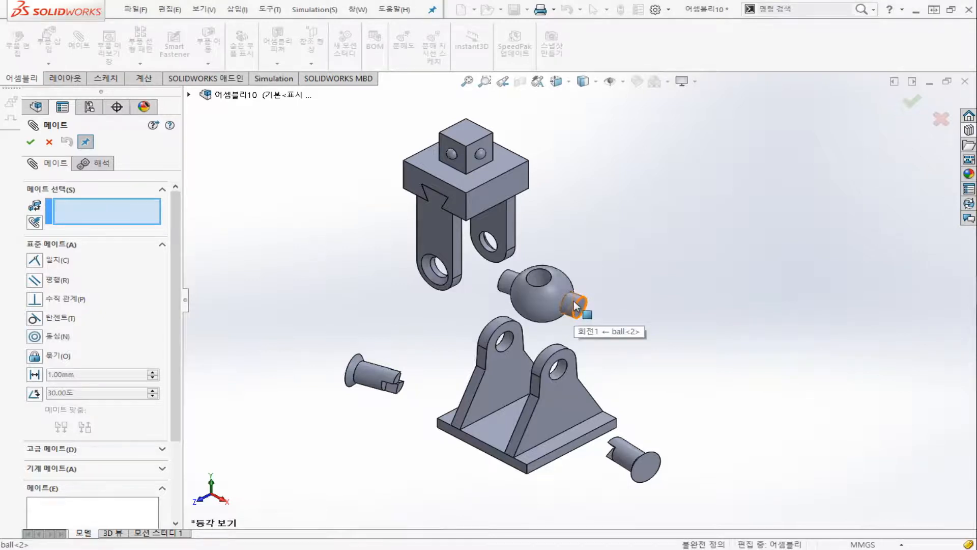
{"action": "left_click", "coordinate": [573, 301]}
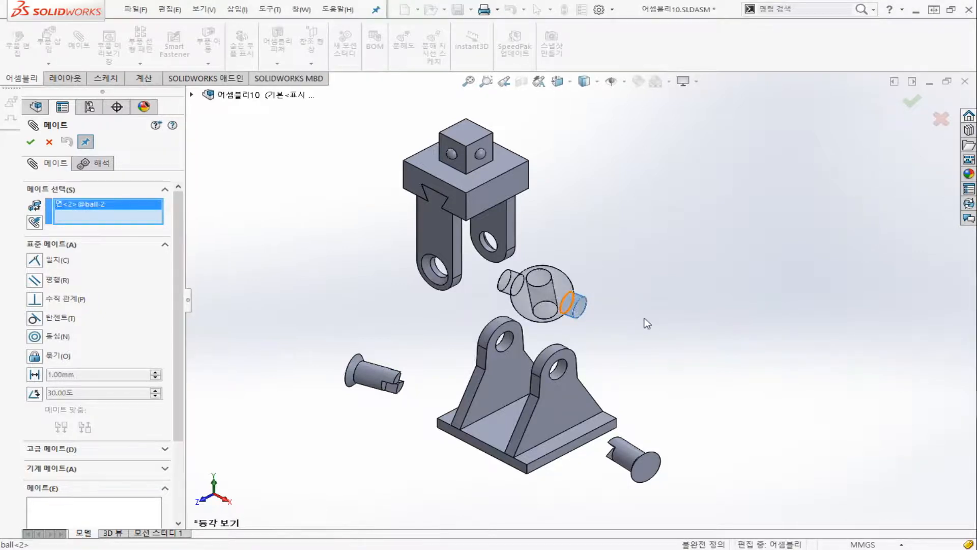
{"action": "left_click", "coordinate": [557, 375]}
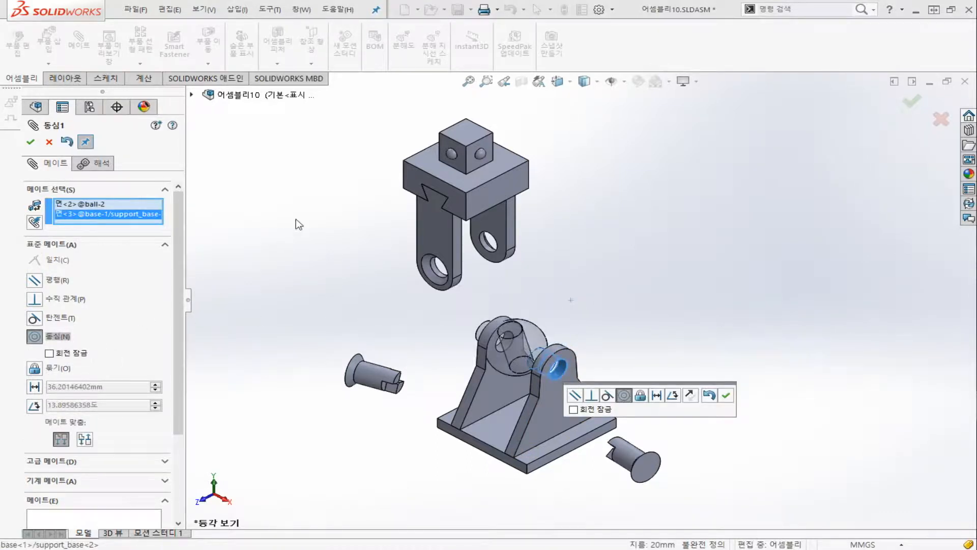
{"action": "left_click", "coordinate": [726, 395]}
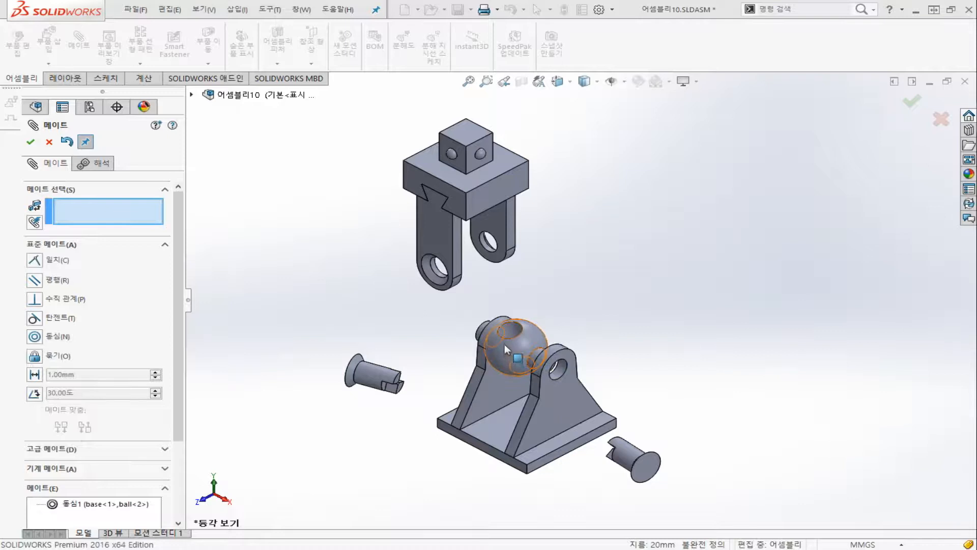
{"action": "left_click_drag", "start_coordinate": [503, 343], "coordinate": [506, 373]}
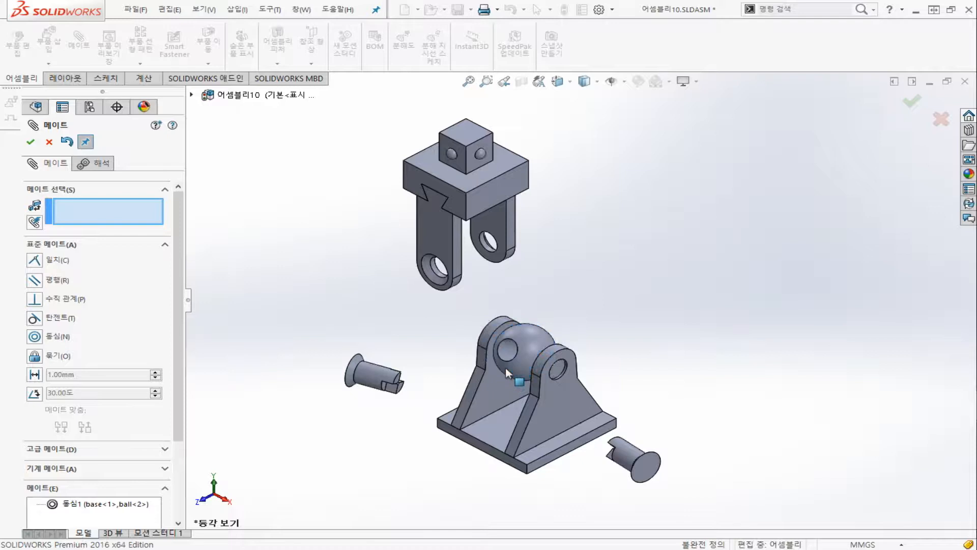
Try a coincident mate between the front support's outer face and the ball's shaft end face, and undo it.
{"action": "left_click", "coordinate": [567, 398]}
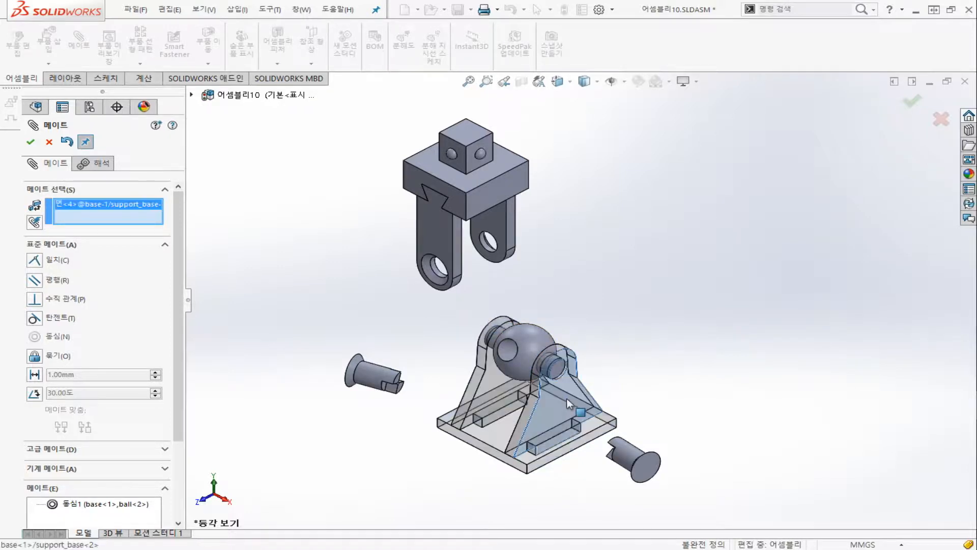
{"action": "left_click", "coordinate": [556, 369]}
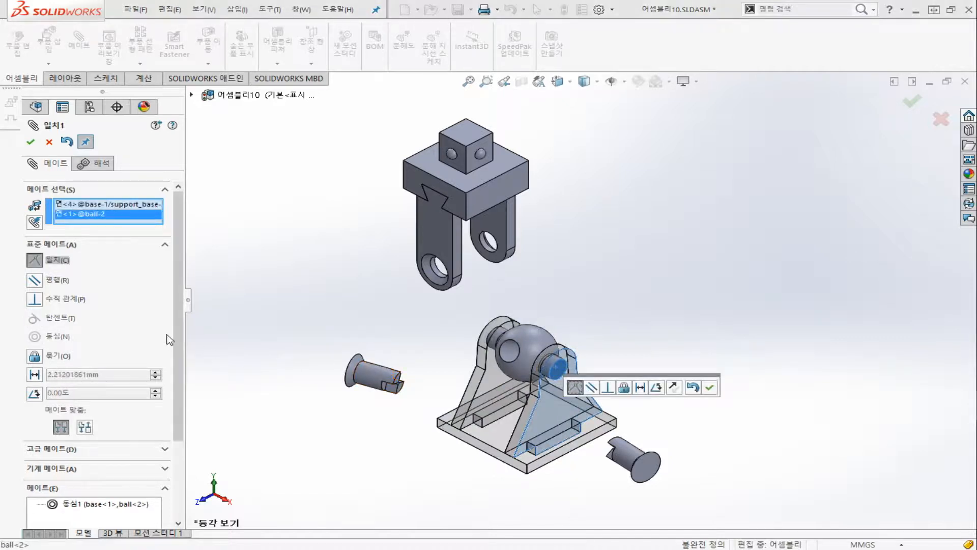
{"action": "left_click", "coordinate": [30, 141]}
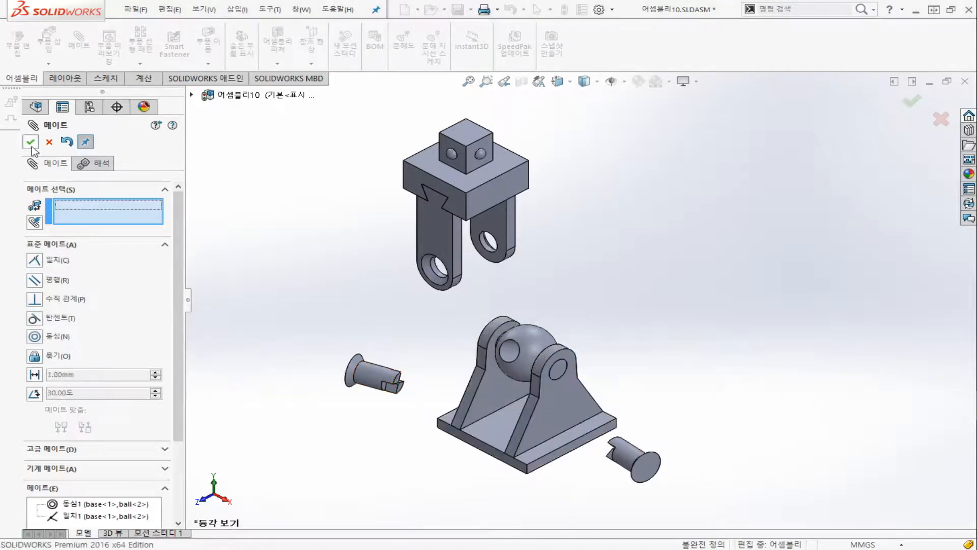
{"action": "key", "text": "ctrl+z"}
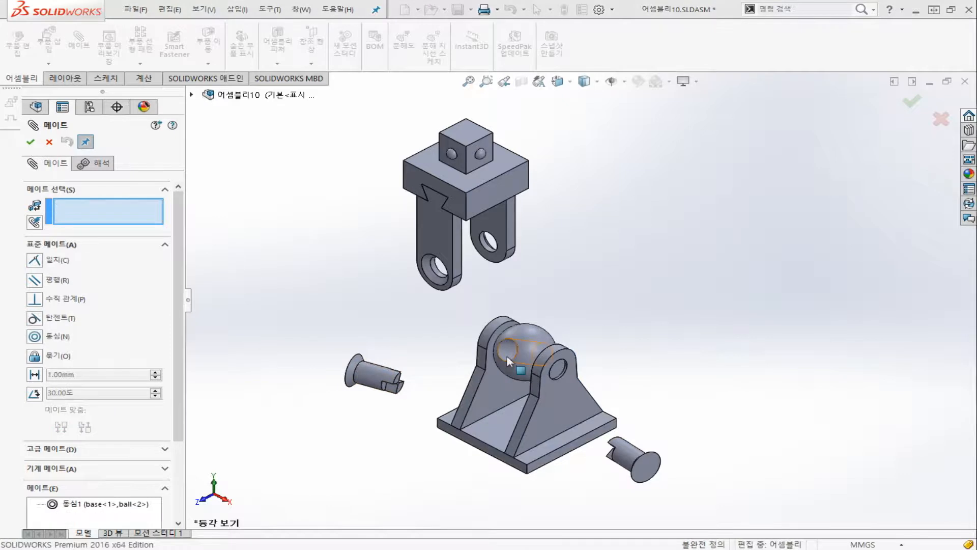
Make the ball's shaft end face coincident with the front support's outer face and test the ball's rotation.
{"action": "left_click", "coordinate": [562, 411]}
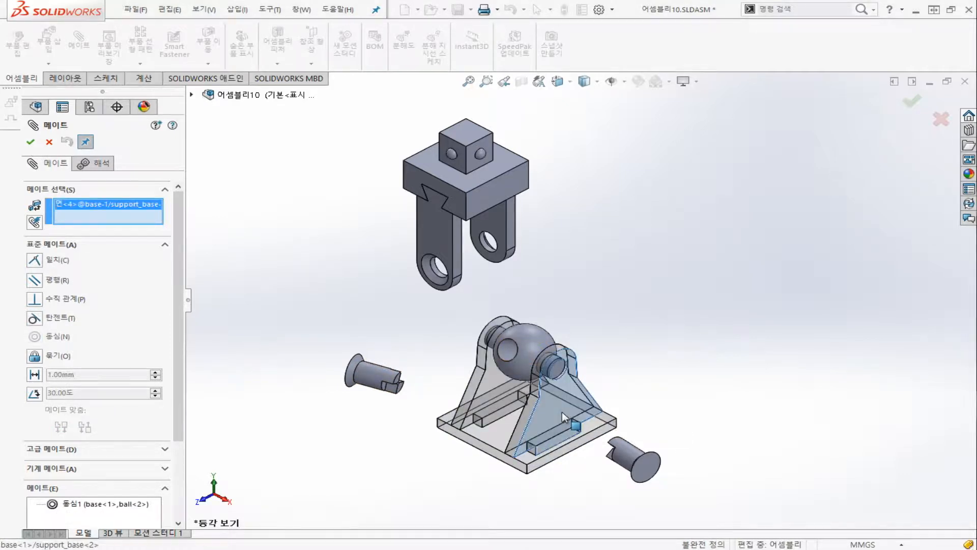
{"action": "left_click", "coordinate": [559, 370]}
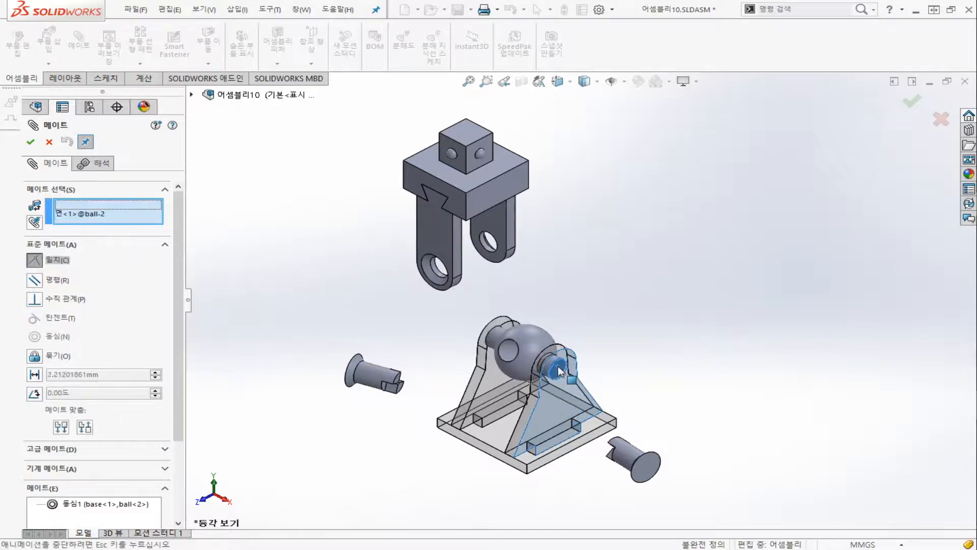
{"action": "left_click", "coordinate": [30, 142]}
{"action": "left_click", "coordinate": [521, 344]}
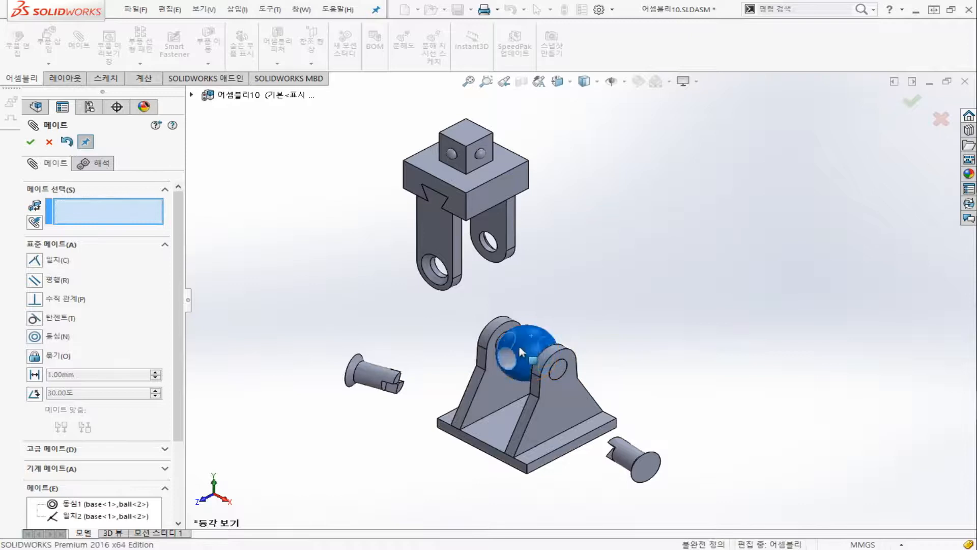
{"action": "mouse_move", "coordinate": [538, 330]}
{"action": "left_mouse_down"}
{"action": "mouse_move", "coordinate": [516, 346]}
{"action": "mouse_move", "coordinate": [540, 328]}
{"action": "left_mouse_up"}
{"action": "left_click", "coordinate": [644, 281]}
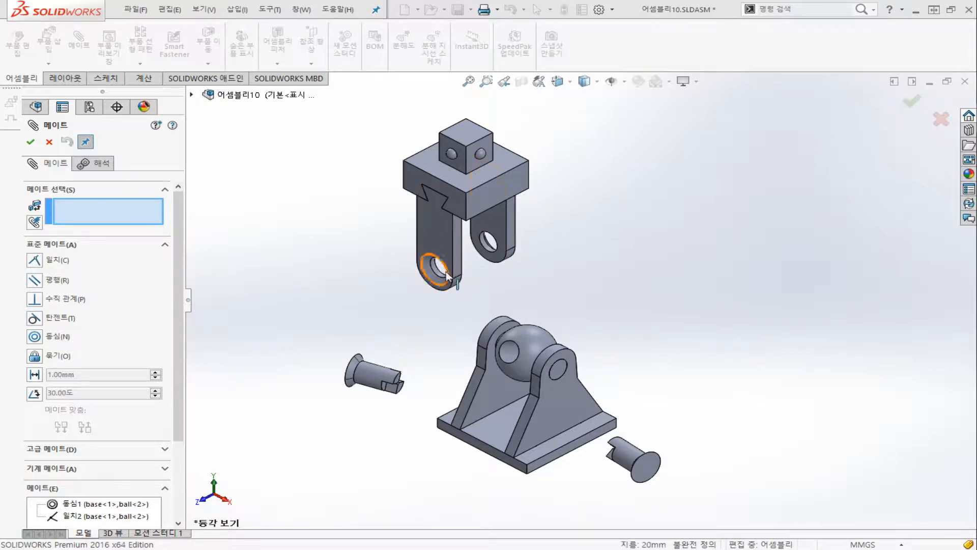
Add a concentric mate between the hole in the arm's leg and the ball's through hole.
{"action": "scroll", "coordinate": [446, 275], "scroll_direction": "down", "scroll_amount": 1}
{"action": "scroll", "coordinate": [446, 276], "scroll_direction": "down", "scroll_amount": 1}
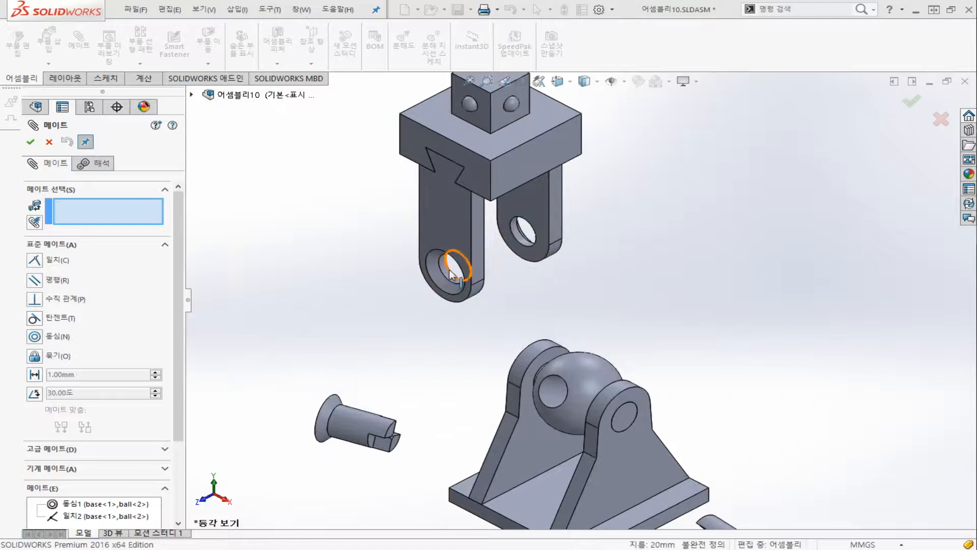
{"action": "left_click", "coordinate": [450, 275]}
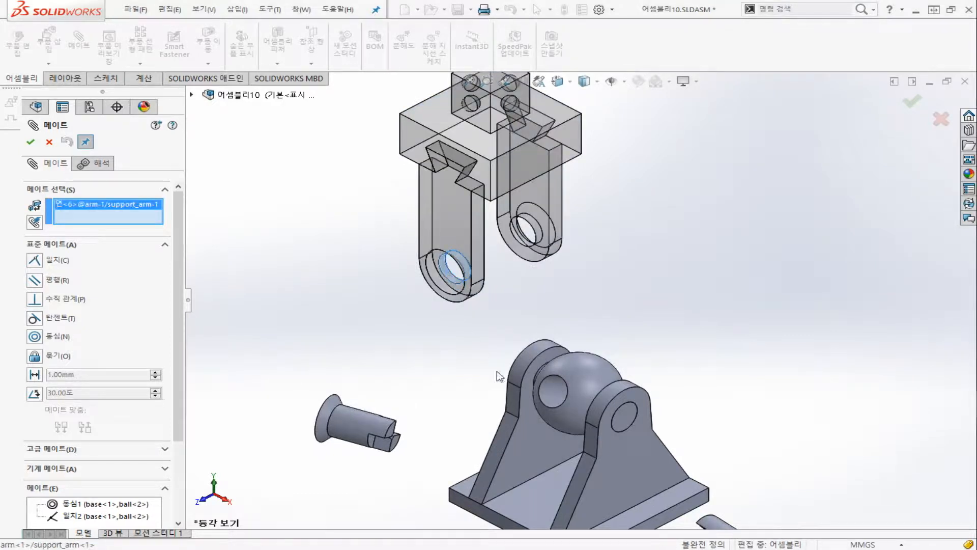
{"action": "left_click", "coordinate": [558, 392]}
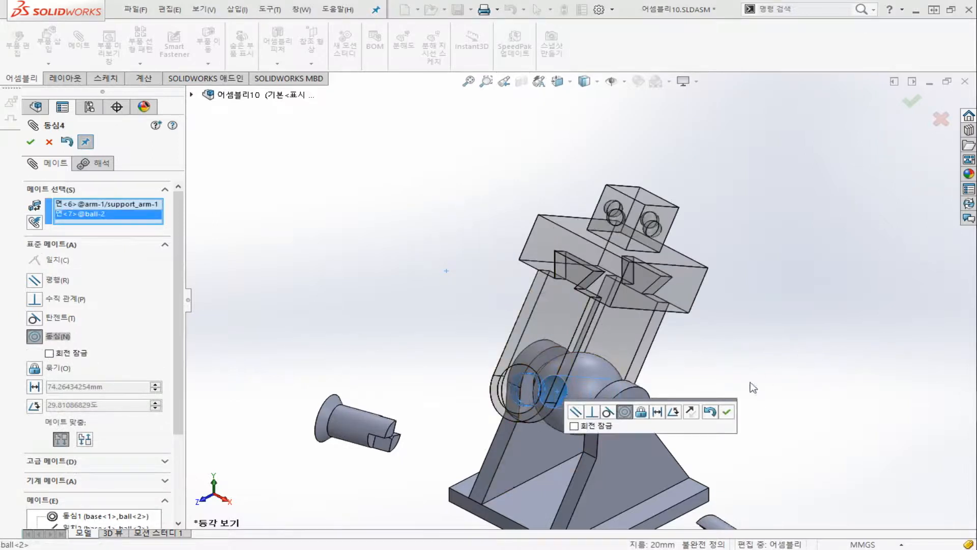
{"action": "left_click", "coordinate": [726, 411]}
Add a concentric mate between the loose pin's shaft beside the arm and the hole in the arm's leg.
{"action": "scroll", "coordinate": [791, 412], "scroll_direction": "up", "scroll_amount": 4}
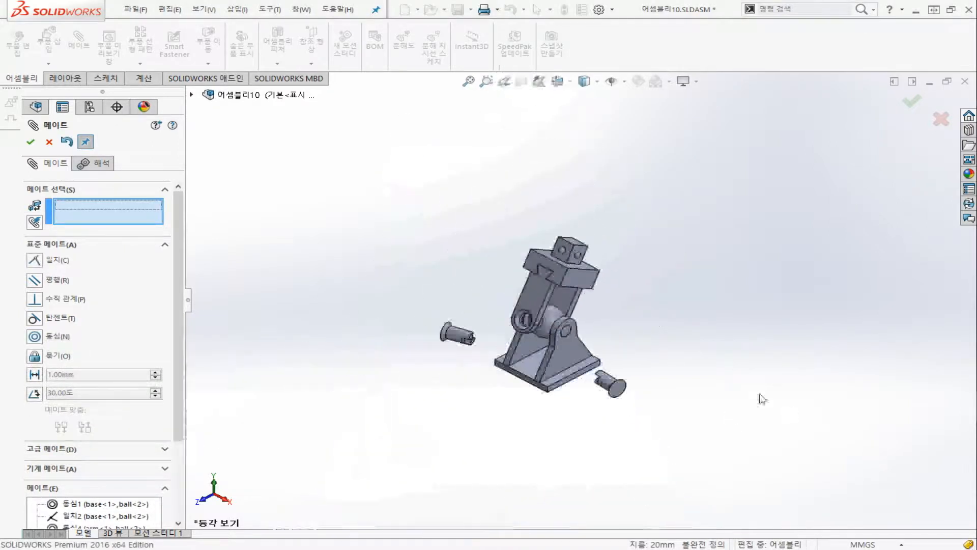
{"action": "scroll", "coordinate": [522, 297], "scroll_direction": "down", "scroll_amount": 2}
{"action": "scroll", "coordinate": [483, 295], "scroll_direction": "down", "scroll_amount": 2}
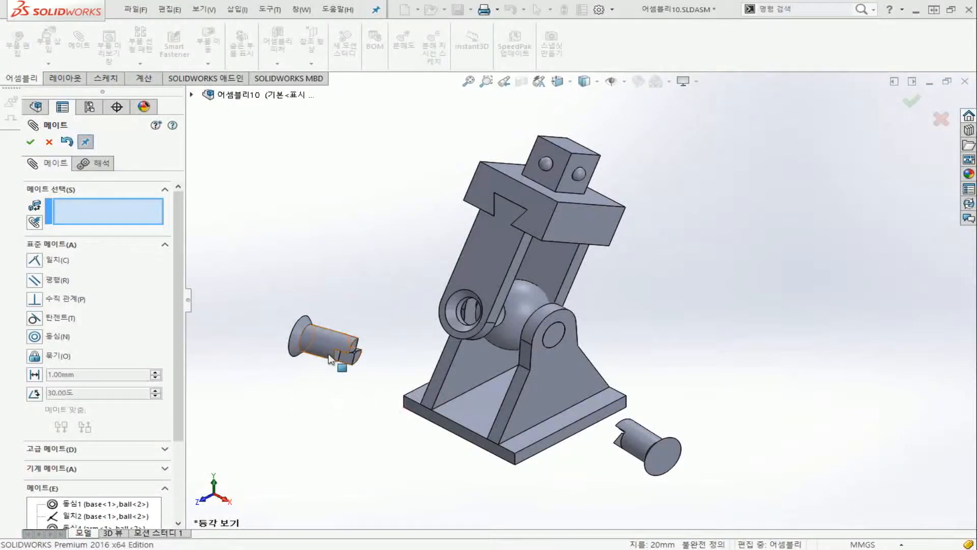
{"action": "left_click", "coordinate": [329, 356]}
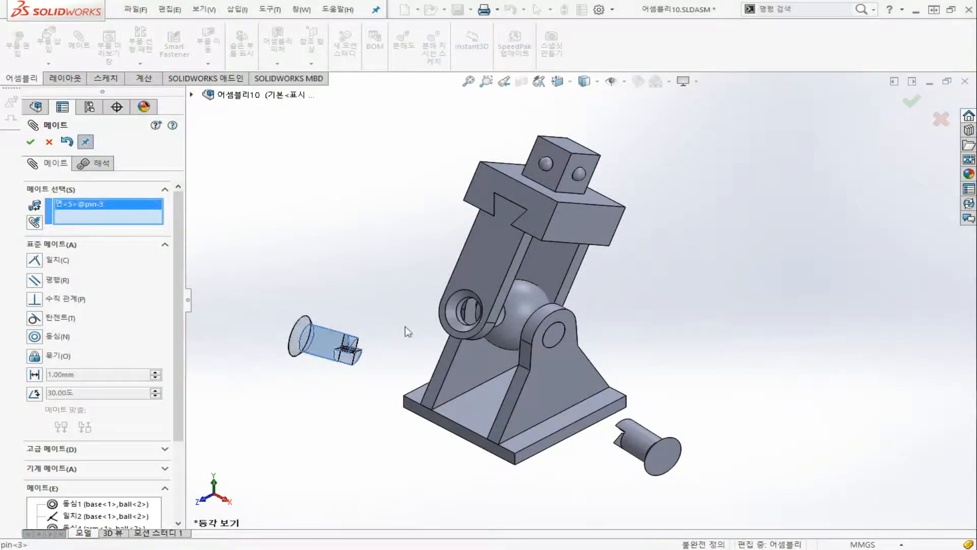
{"action": "left_click", "coordinate": [460, 311]}
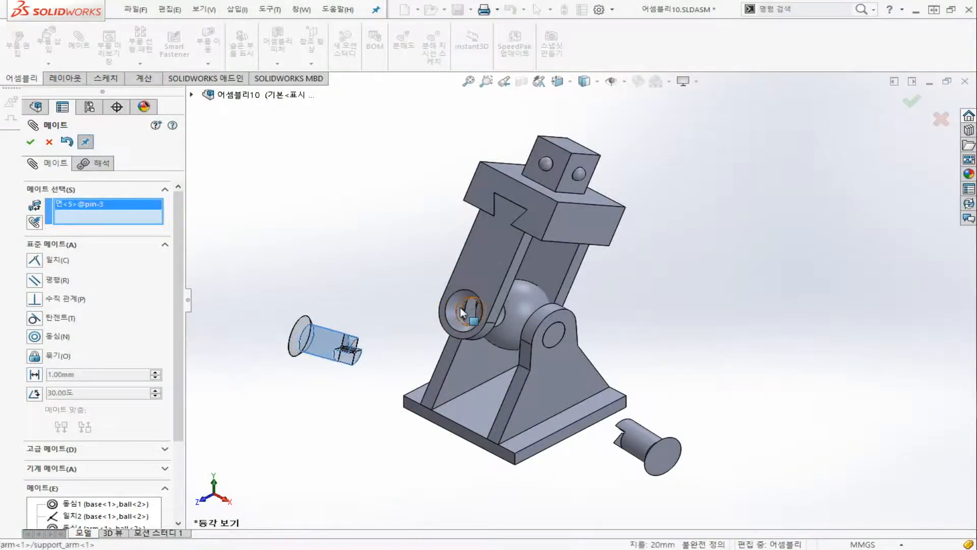
{"action": "left_click", "coordinate": [444, 327]}
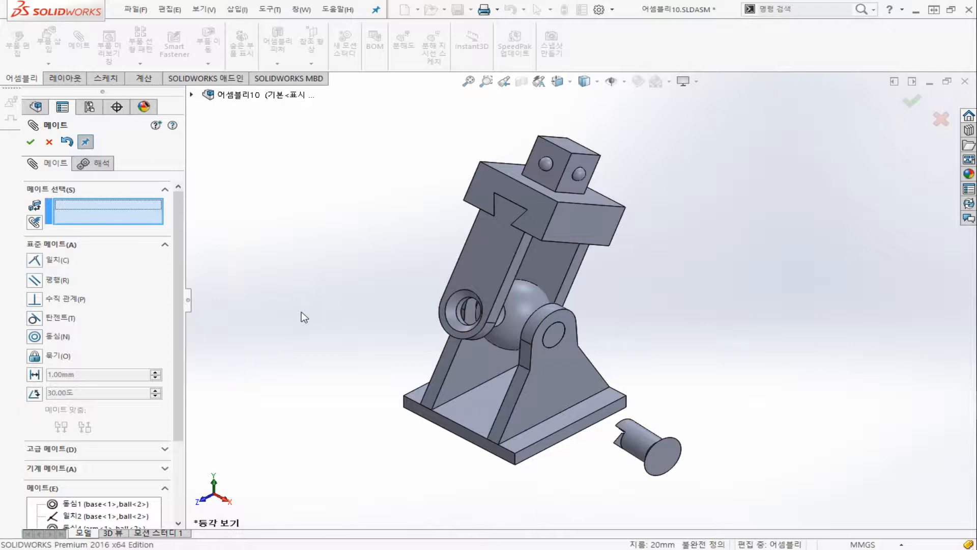
Leave the Mate command and bring the base subassembly into an isometric view zoomed to its extents.
{"action": "scroll", "coordinate": [301, 311], "scroll_direction": "up", "scroll_amount": 15}
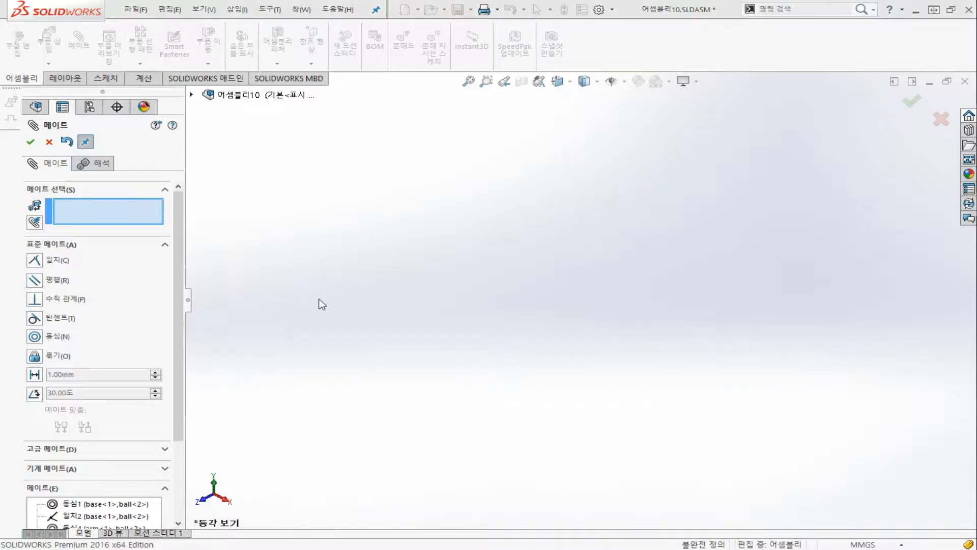
{"action": "left_click", "coordinate": [48, 142]}
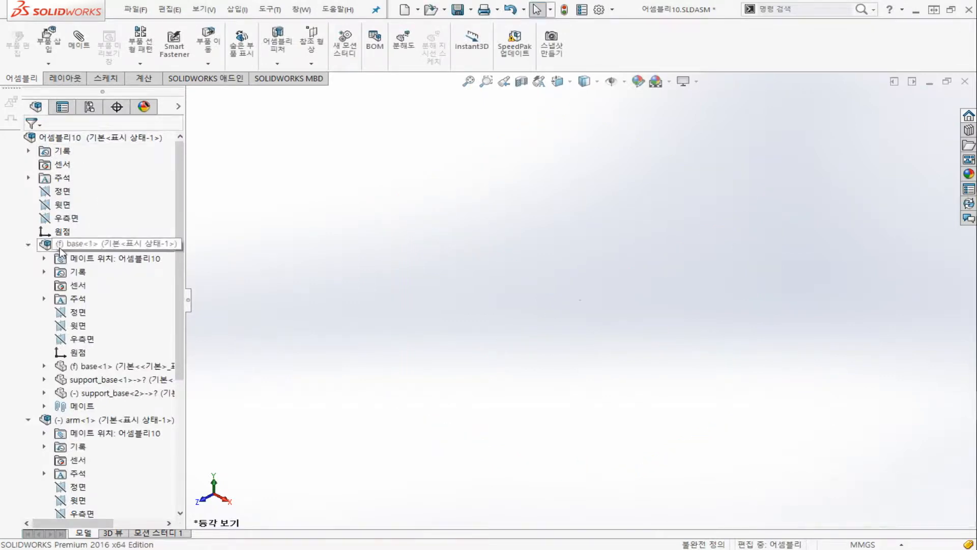
{"action": "right_click", "coordinate": [45, 247]}
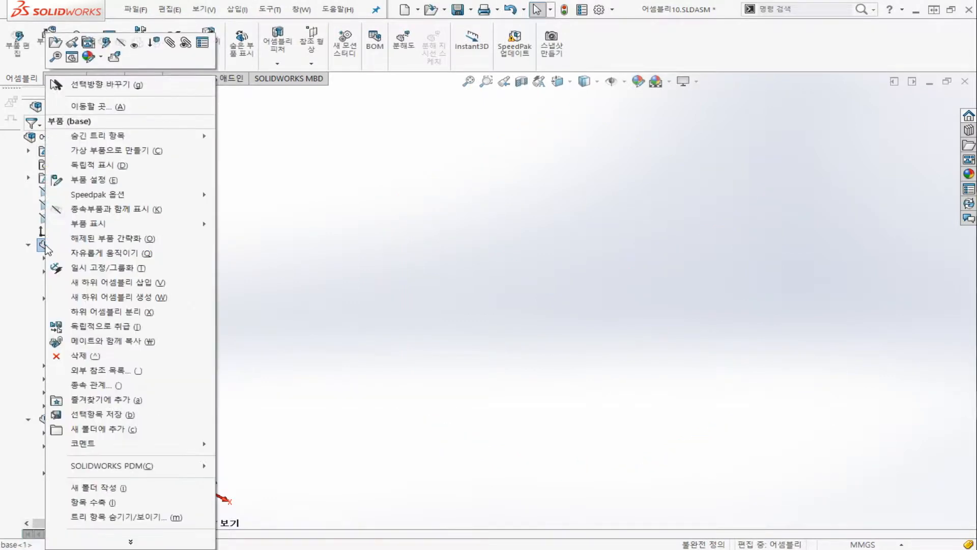
{"action": "left_click", "coordinate": [45, 138]}
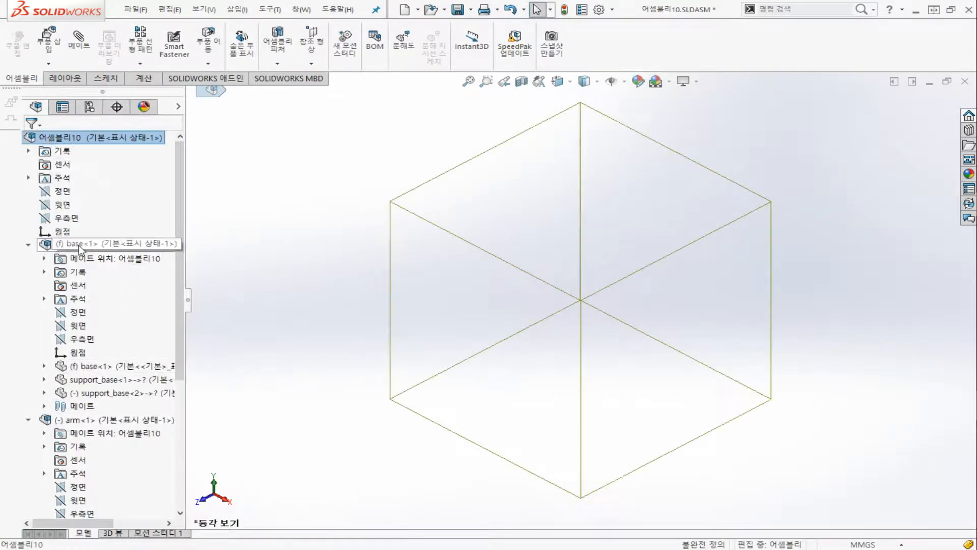
{"action": "right_click", "coordinate": [53, 248]}
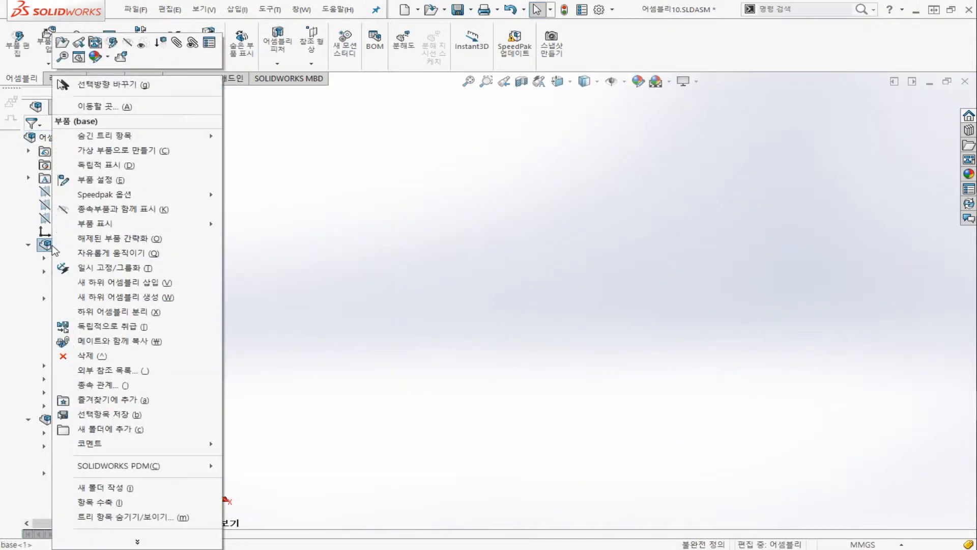
{"action": "left_click", "coordinate": [62, 56]}
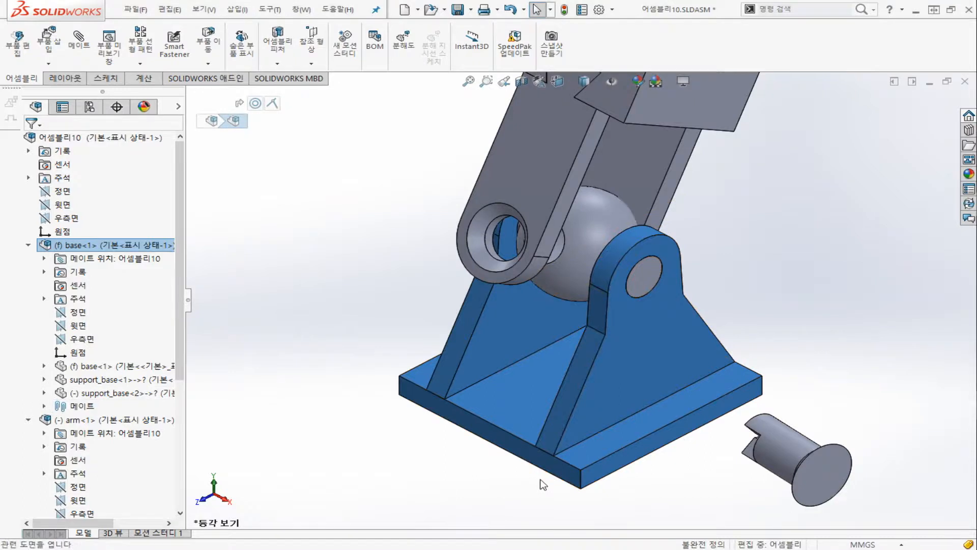
{"action": "middle_click_drag", "start_coordinate": [540, 478], "coordinate": [532, 452]}
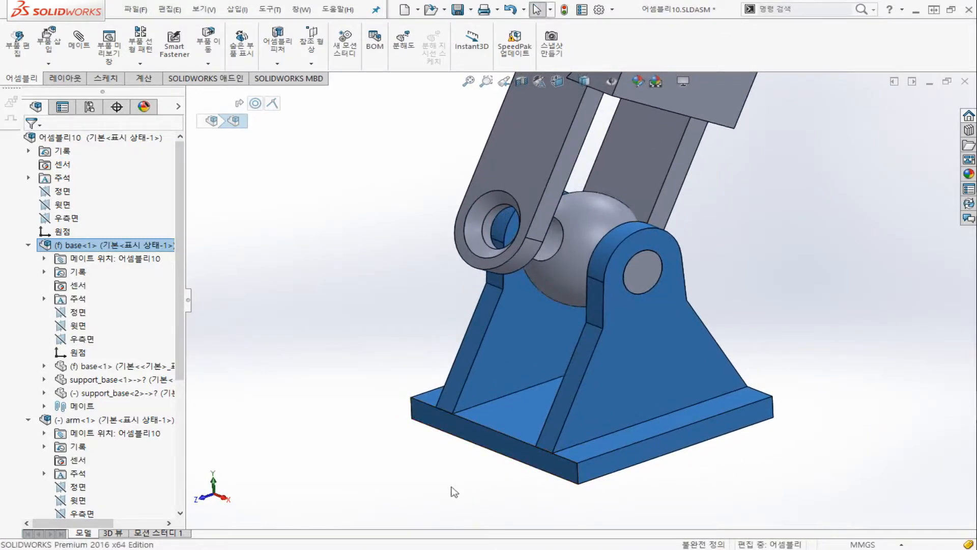
{"action": "scroll", "coordinate": [452, 487], "scroll_direction": "down", "scroll_amount": 1}
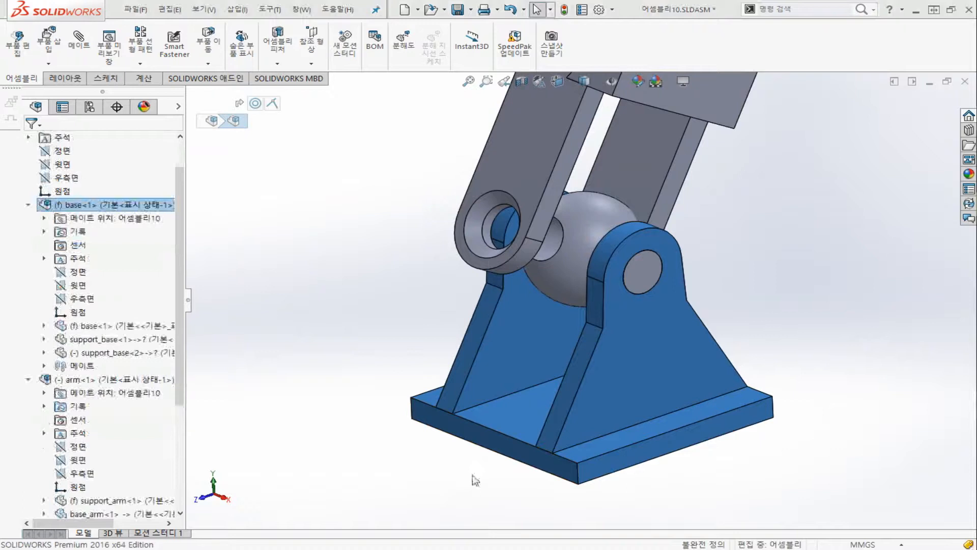
{"action": "left_click", "coordinate": [474, 479]}
{"action": "key", "text": "ctrl+6"}
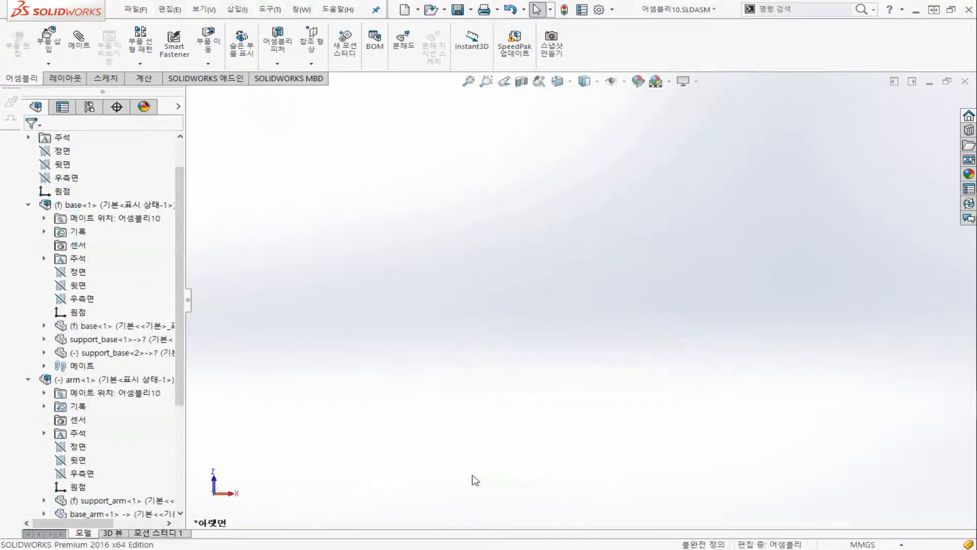
{"action": "key", "text": "ctrl+7"}
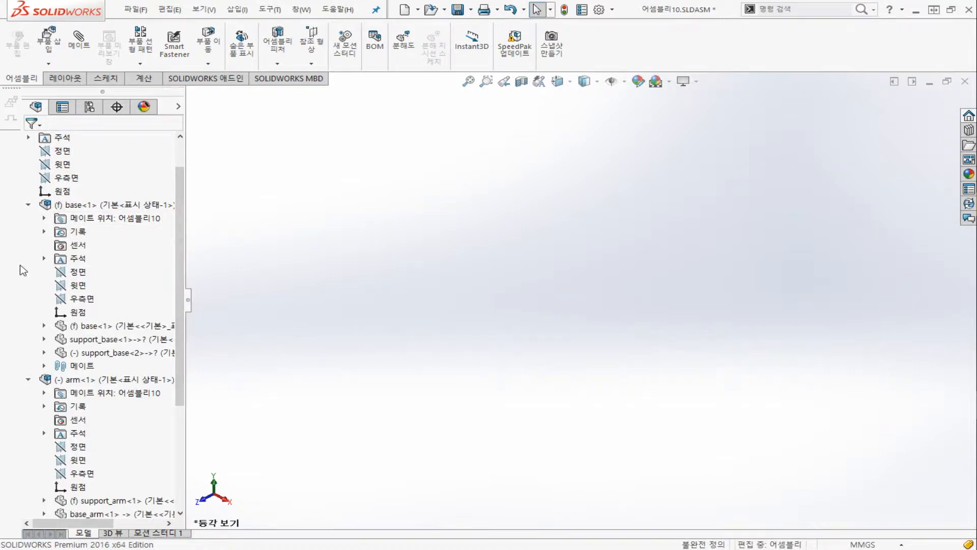
{"action": "right_click", "coordinate": [60, 206]}
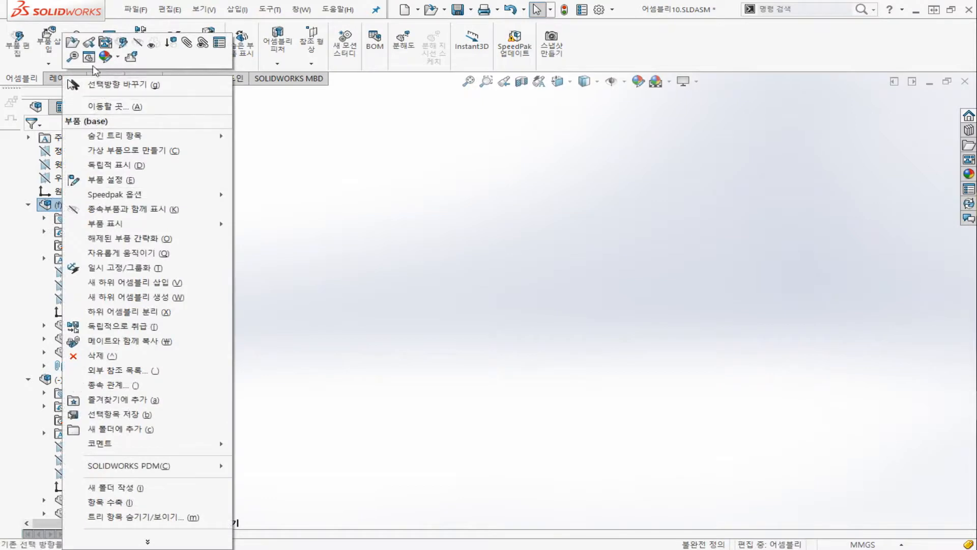
{"action": "left_click", "coordinate": [75, 57]}
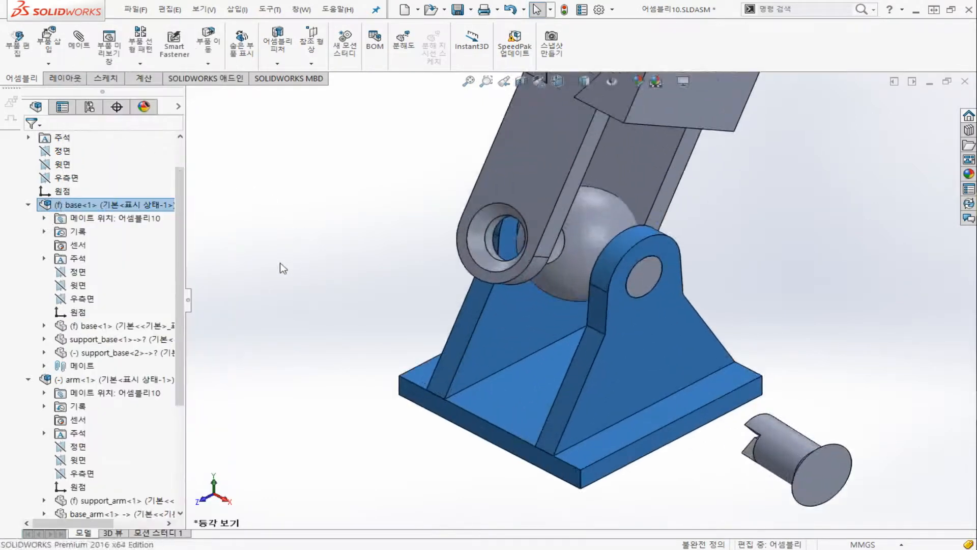
Clear the preselected items and add a coincident mate between the arm leg's outer face and the pin<3> head's end face.
{"action": "left_click", "coordinate": [74, 41]}
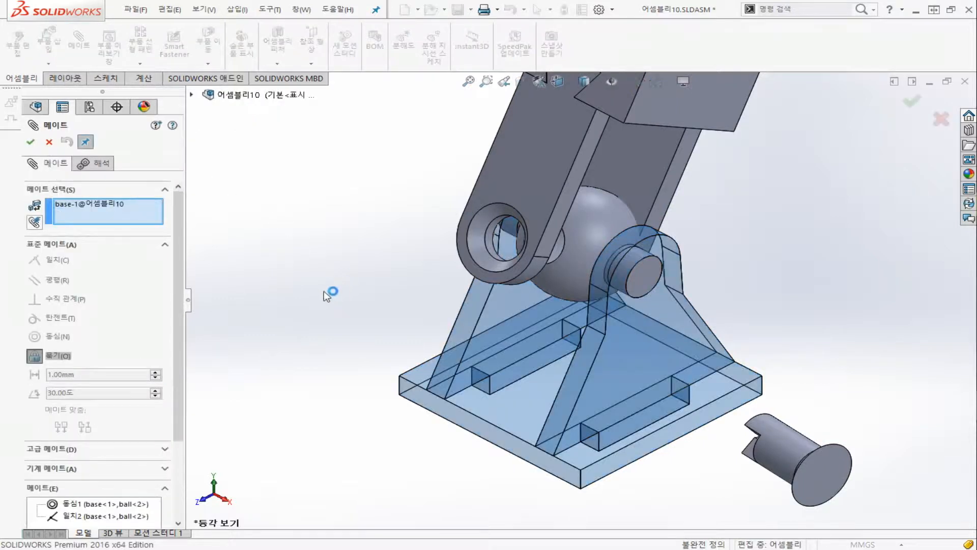
{"action": "left_click", "coordinate": [105, 209]}
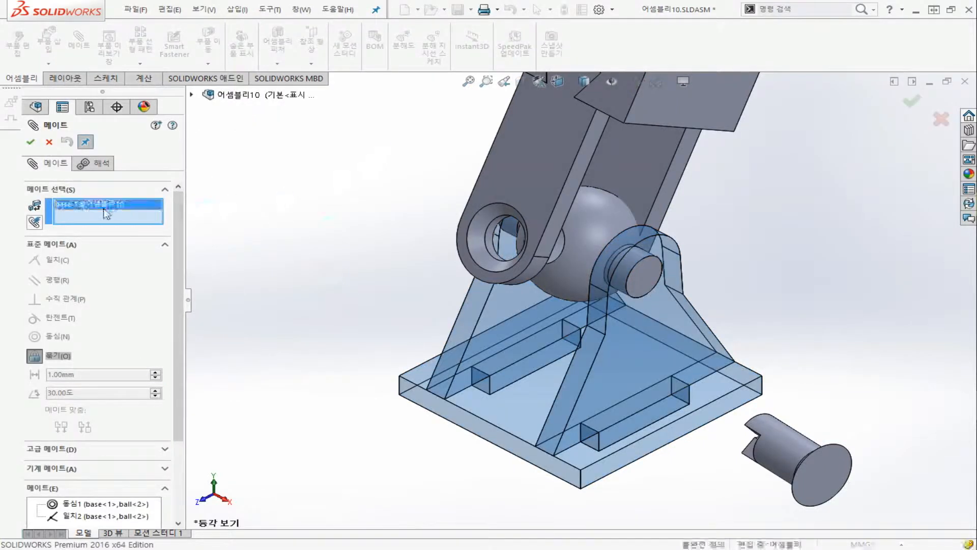
{"action": "key", "text": "Delete"}
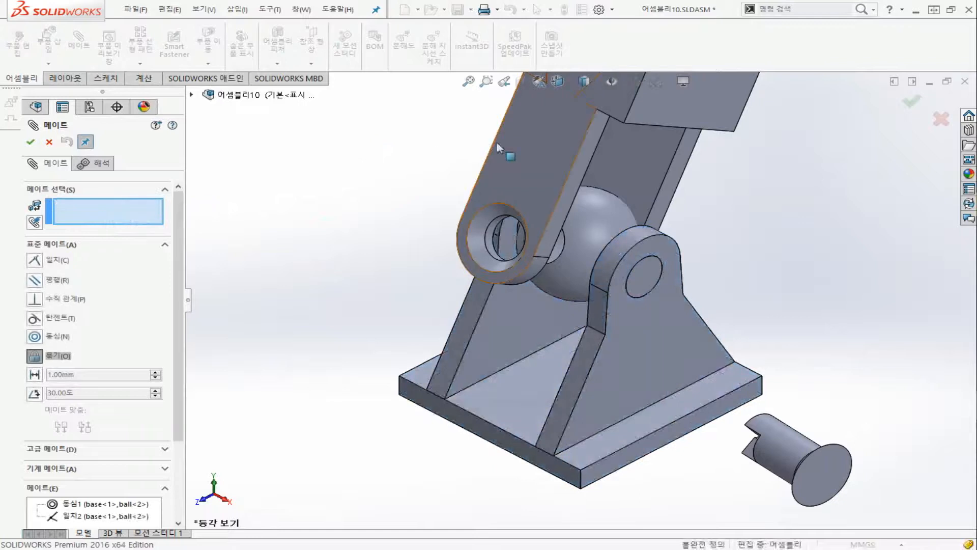
{"action": "left_click", "coordinate": [525, 147]}
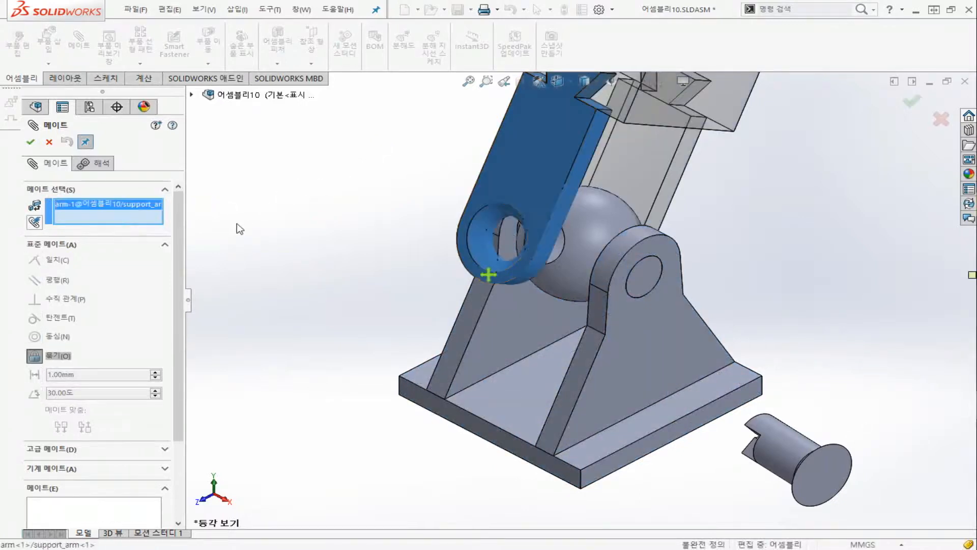
{"action": "key", "text": "Delete"}
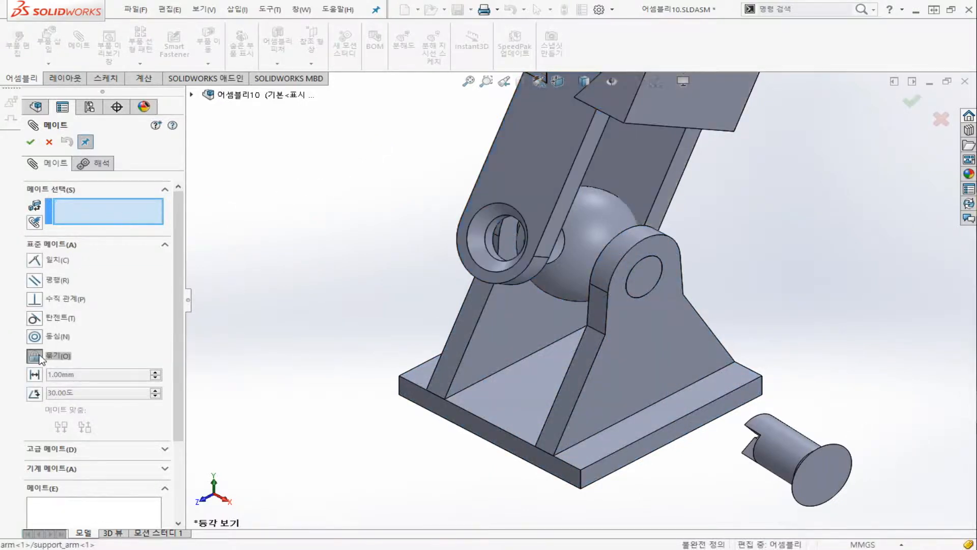
{"action": "left_click", "coordinate": [34, 260]}
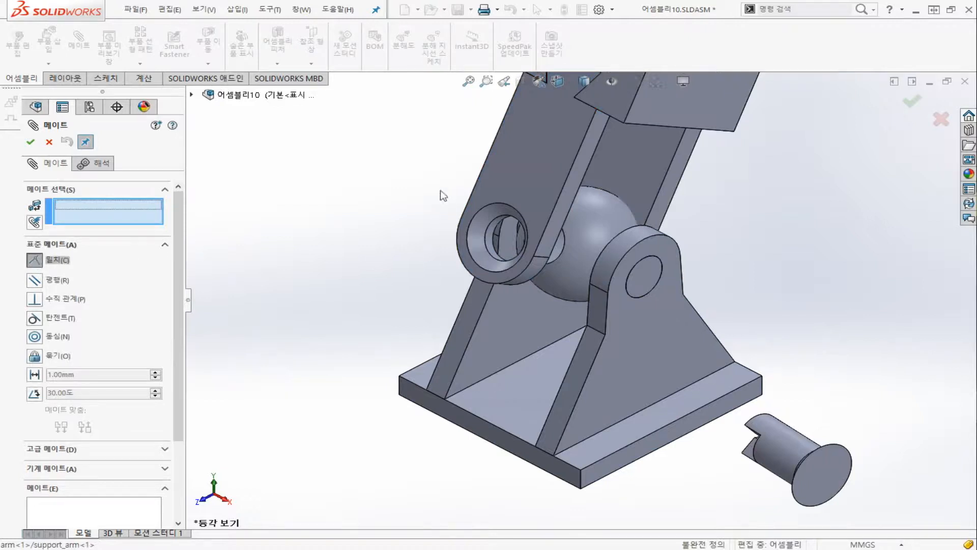
{"action": "left_click", "coordinate": [530, 146]}
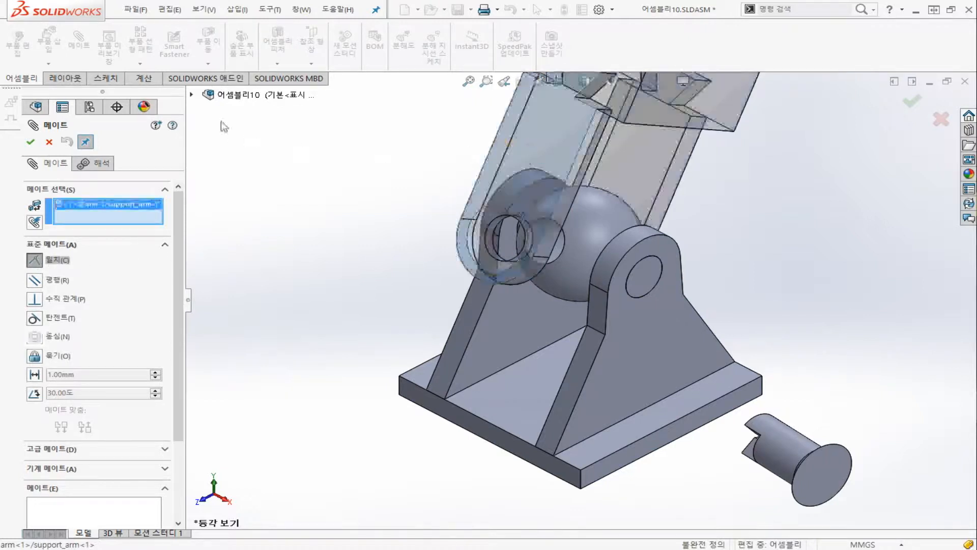
{"action": "left_click", "coordinate": [191, 95]}
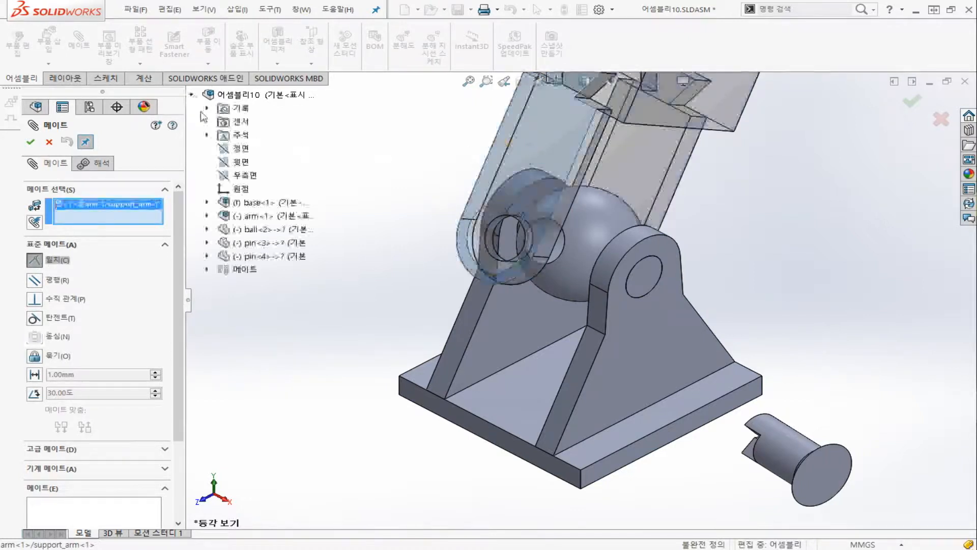
{"action": "right_click", "coordinate": [239, 243]}
{"action": "left_click", "coordinate": [257, 313]}
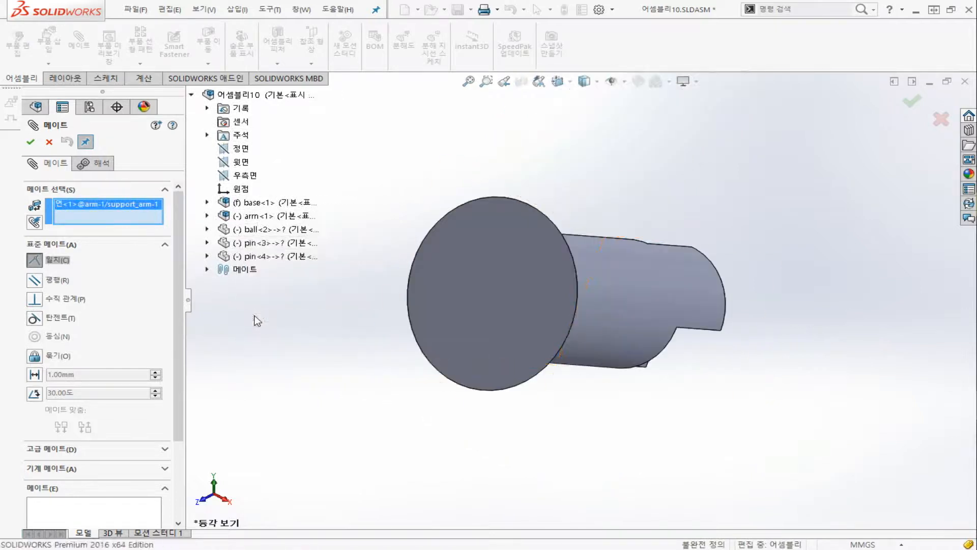
{"action": "left_click", "coordinate": [480, 266]}
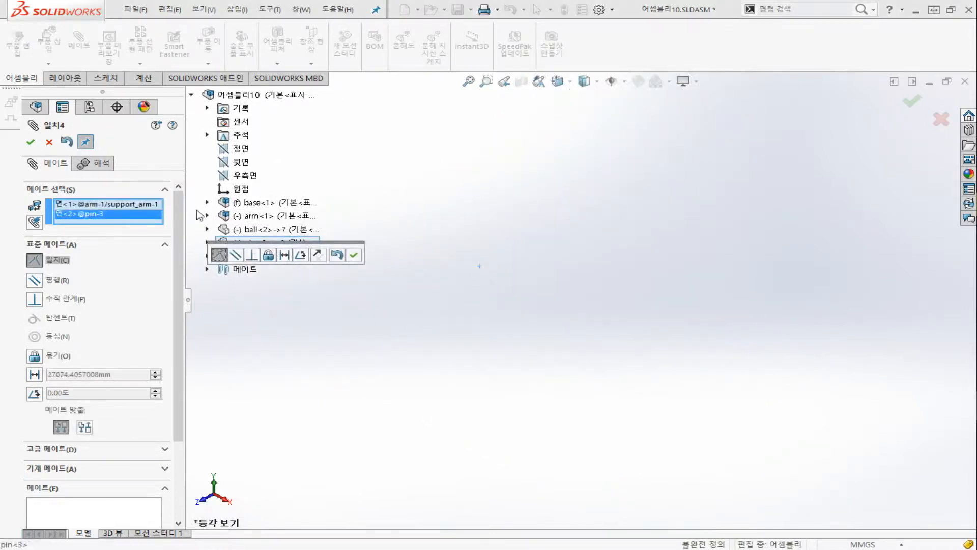
{"action": "left_click", "coordinate": [354, 254]}
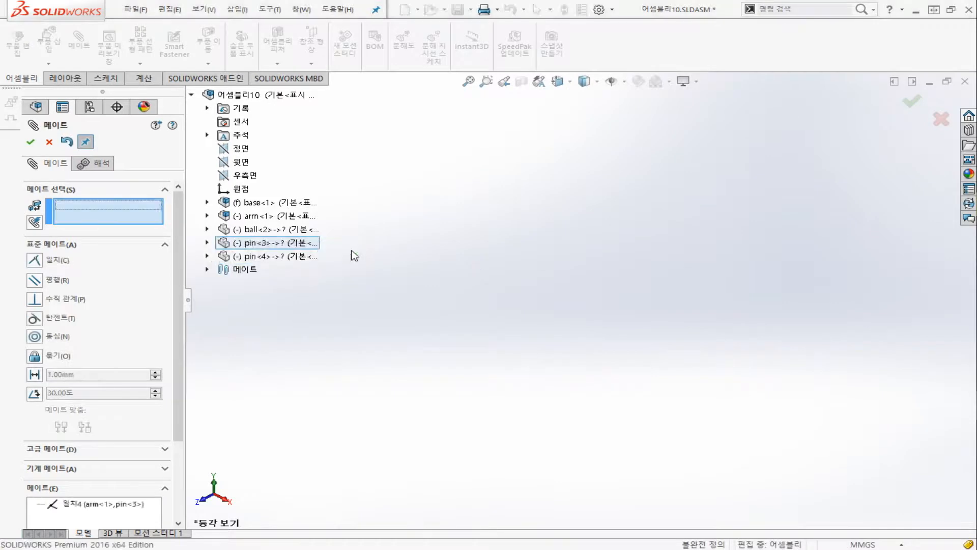
Zoom the view to the base component with the loose pin beside it and leave the Mate command.
{"action": "right_click", "coordinate": [259, 202]}
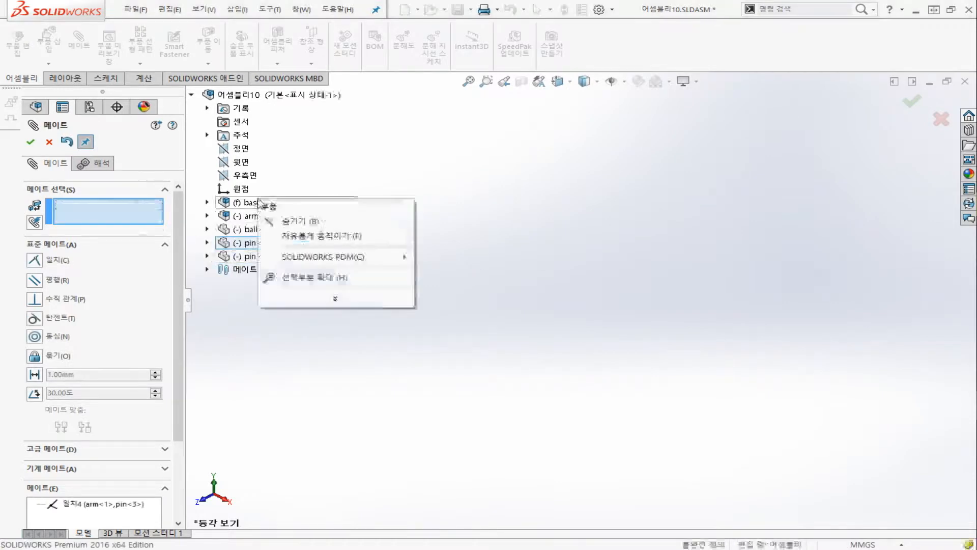
{"action": "left_click", "coordinate": [294, 277]}
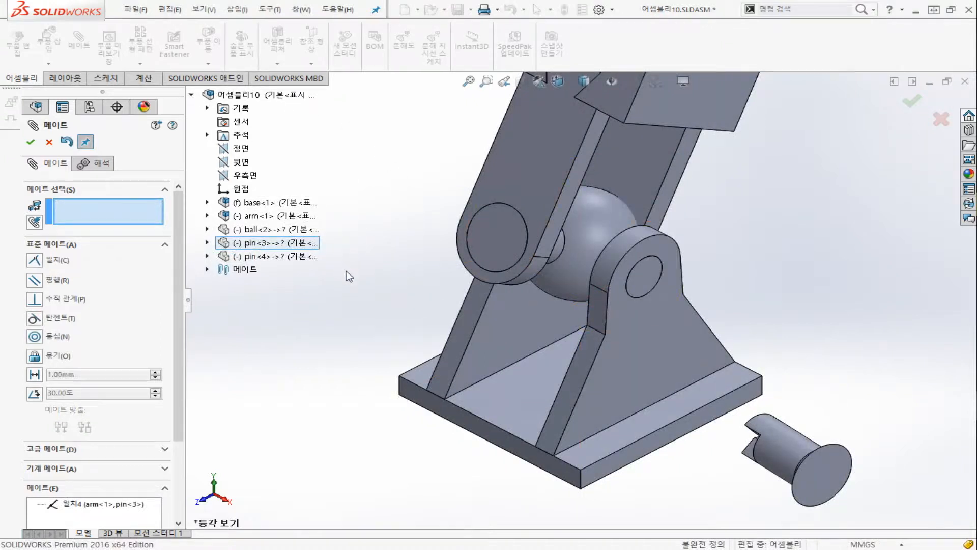
{"action": "scroll", "coordinate": [348, 273], "scroll_direction": "down", "scroll_amount": 4}
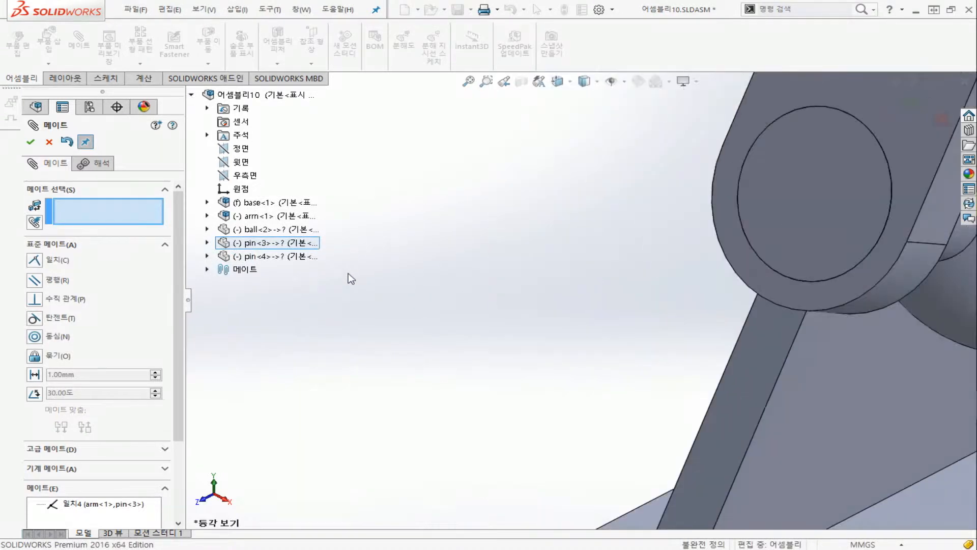
{"action": "scroll", "coordinate": [348, 273], "scroll_direction": "up", "scroll_amount": 10}
{"action": "scroll", "coordinate": [738, 313], "scroll_direction": "down", "scroll_amount": 5}
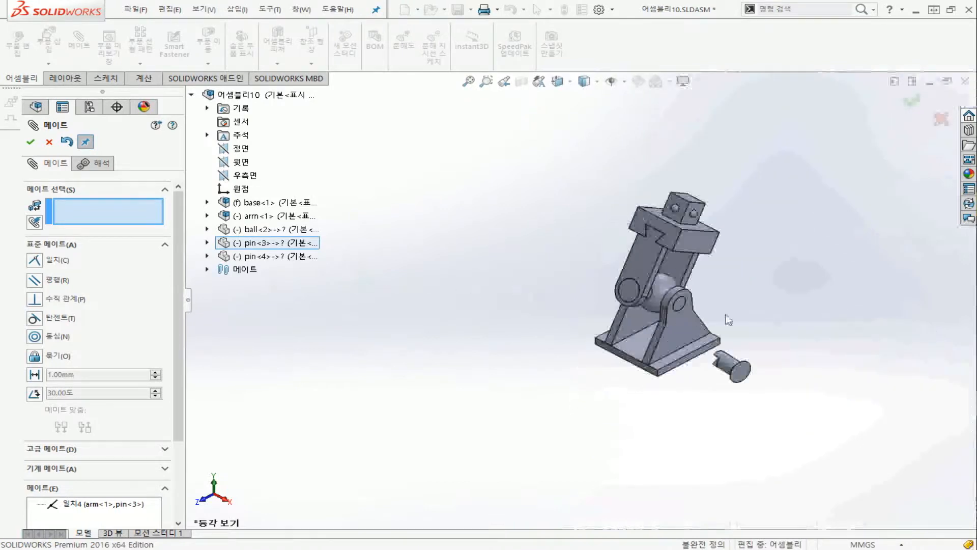
{"action": "scroll", "coordinate": [377, 306], "scroll_direction": "down", "scroll_amount": 3}
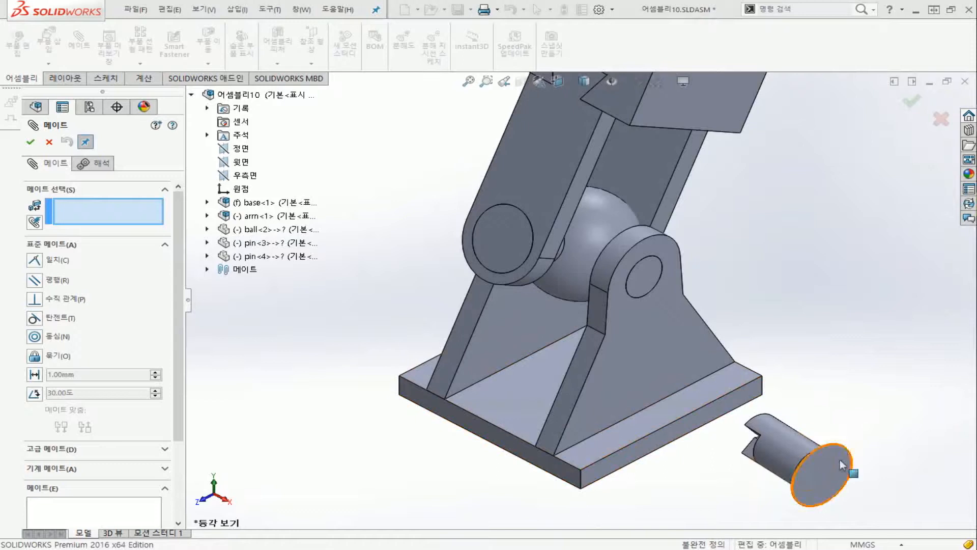
{"action": "key", "text": "Escape"}
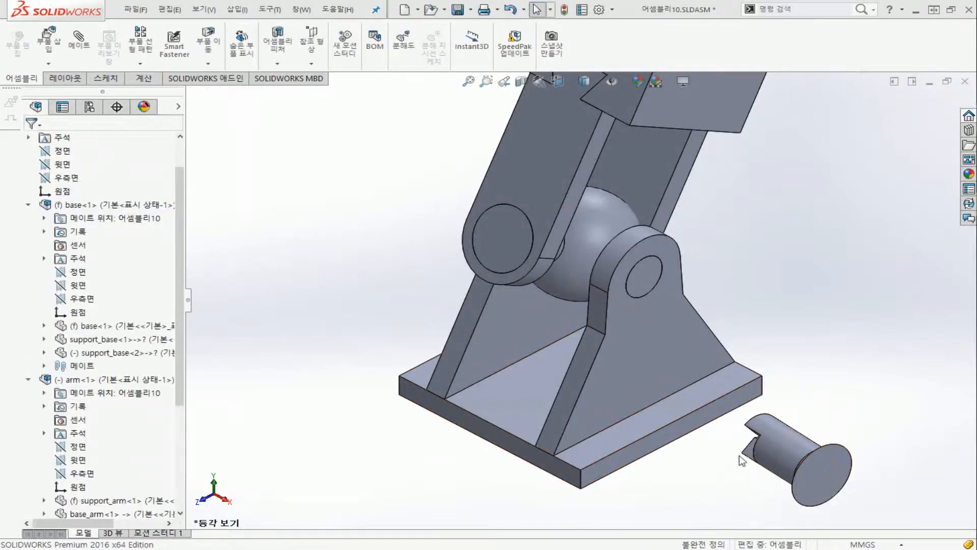
Add a concentric mate between the loose pin<4>'s cylindrical shaft and the ball's through hole.
{"action": "left_click", "coordinate": [769, 453]}
{"action": "middle_click_drag", "start_coordinate": [661, 272], "coordinate": [493, 338]}
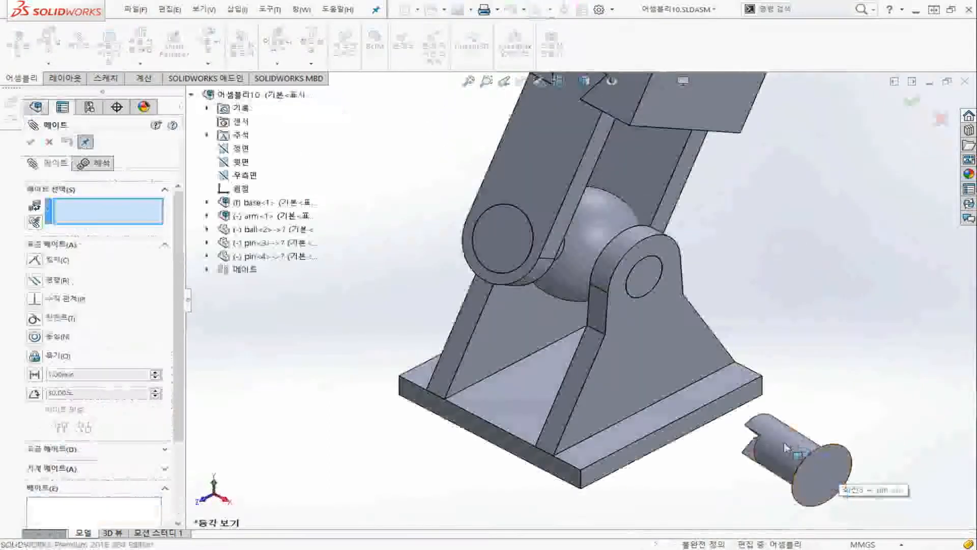
{"action": "left_click", "coordinate": [787, 447]}
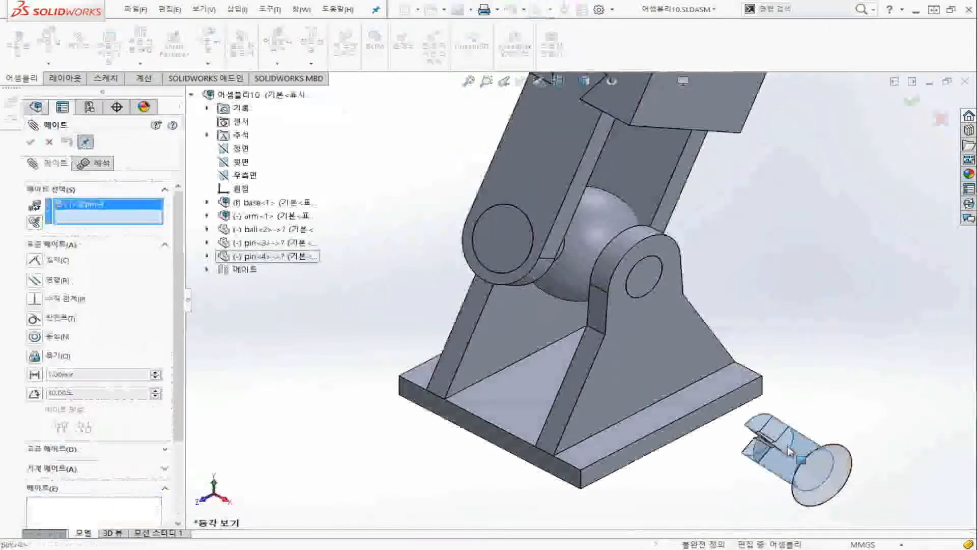
{"action": "middle_click_drag", "start_coordinate": [661, 356], "coordinate": [588, 408]}
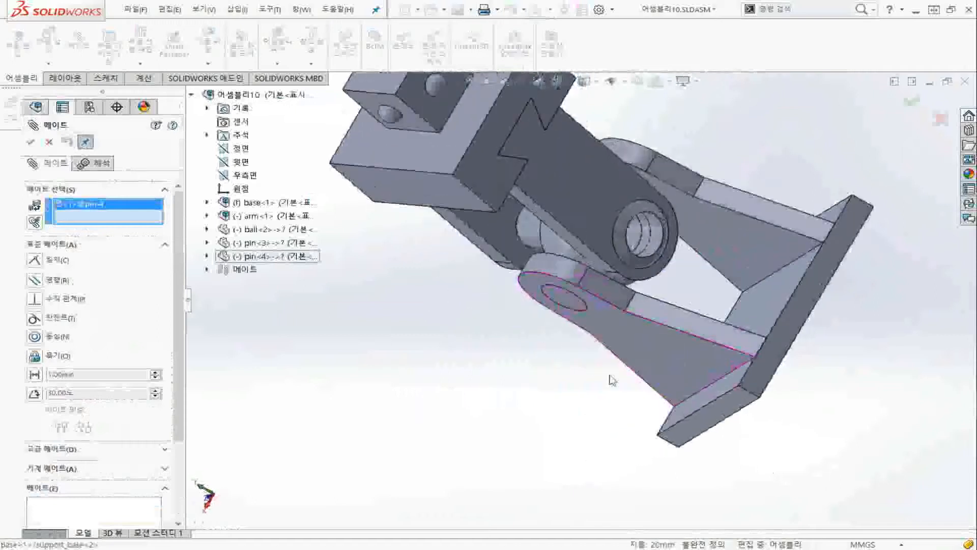
{"action": "left_click", "coordinate": [637, 235]}
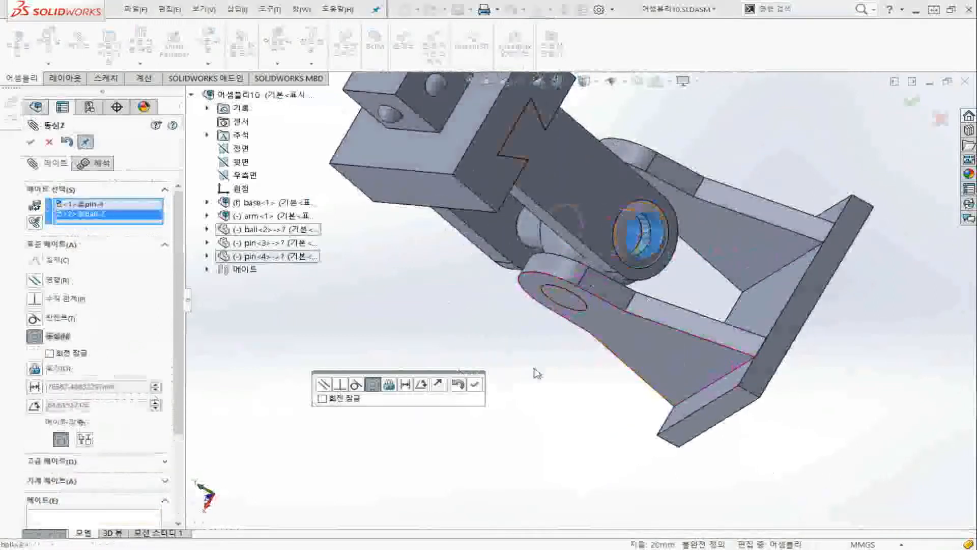
{"action": "left_click", "coordinate": [474, 385]}
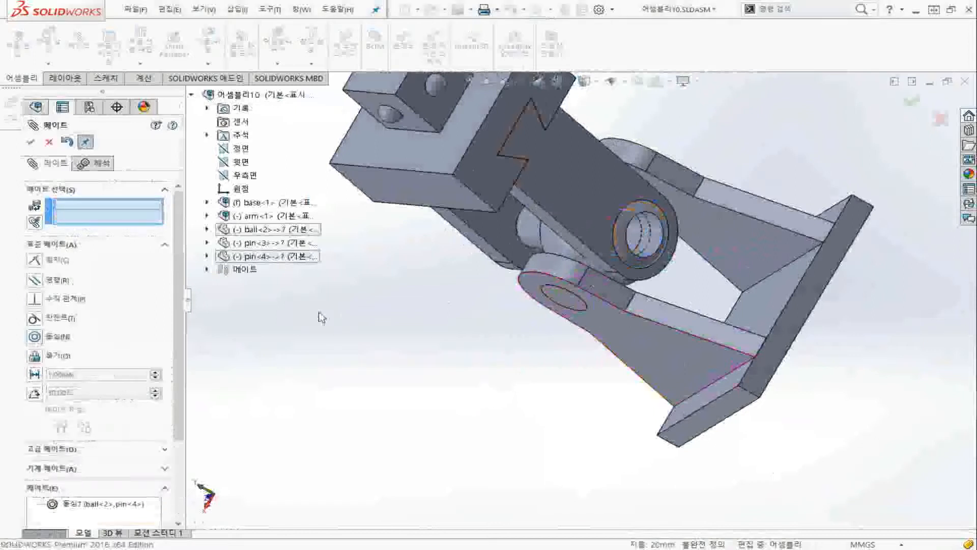
Set up a coincident mate between the outer face of the arm's support_arm<4> leg and the pin<4> head's end face.
{"action": "left_click", "coordinate": [573, 176]}
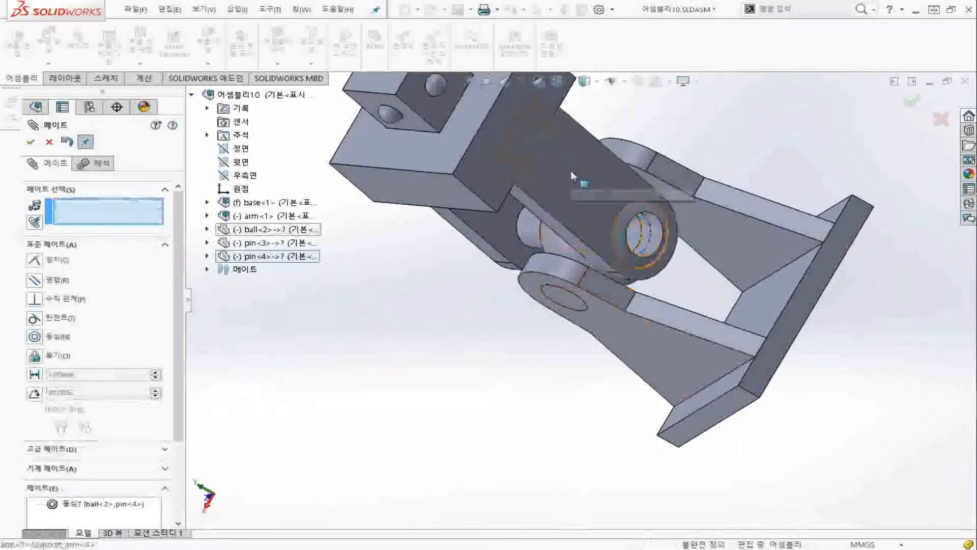
{"action": "right_click", "coordinate": [246, 258]}
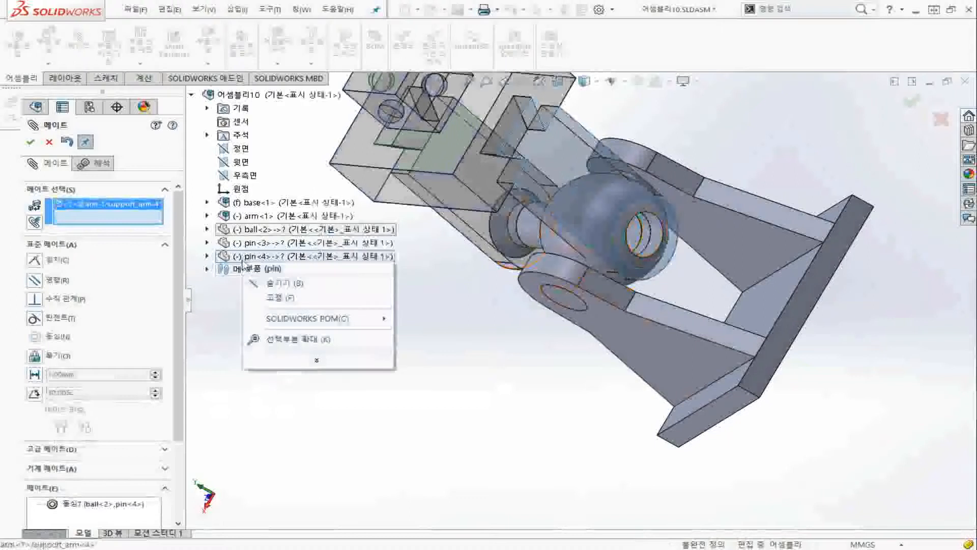
{"action": "left_click", "coordinate": [280, 339]}
{"action": "middle_click_drag", "start_coordinate": [464, 331], "coordinate": [582, 305]}
{"action": "left_click", "coordinate": [417, 305]}
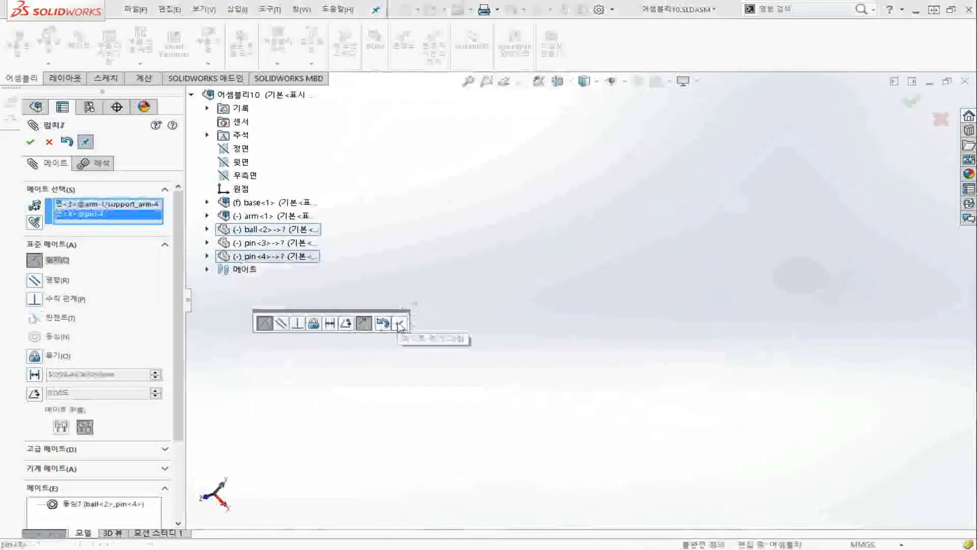
Pull the arm away from the base to inspect pin<4>'s direction and flip the coincident mate's alignment to aligned.
{"action": "key", "text": "ctrl+7"}
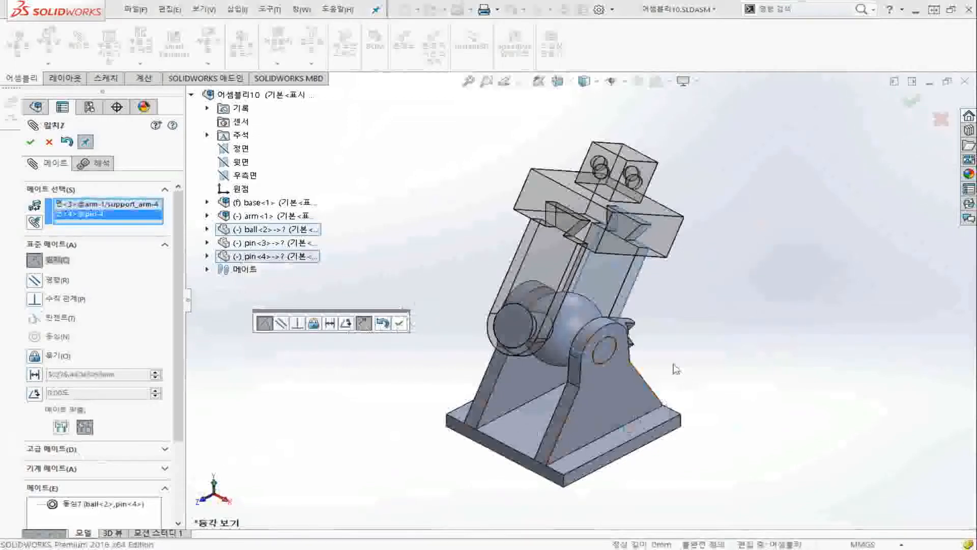
{"action": "key", "text": "ctrl+4"}
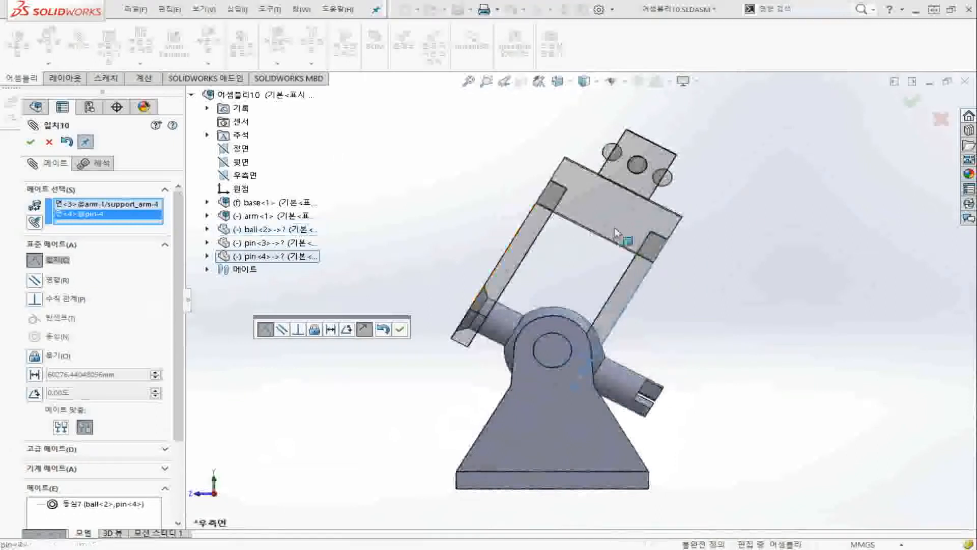
{"action": "left_click_drag", "start_coordinate": [608, 228], "coordinate": [376, 145]}
{"action": "scroll", "coordinate": [370, 221], "scroll_direction": "down", "scroll_amount": 1}
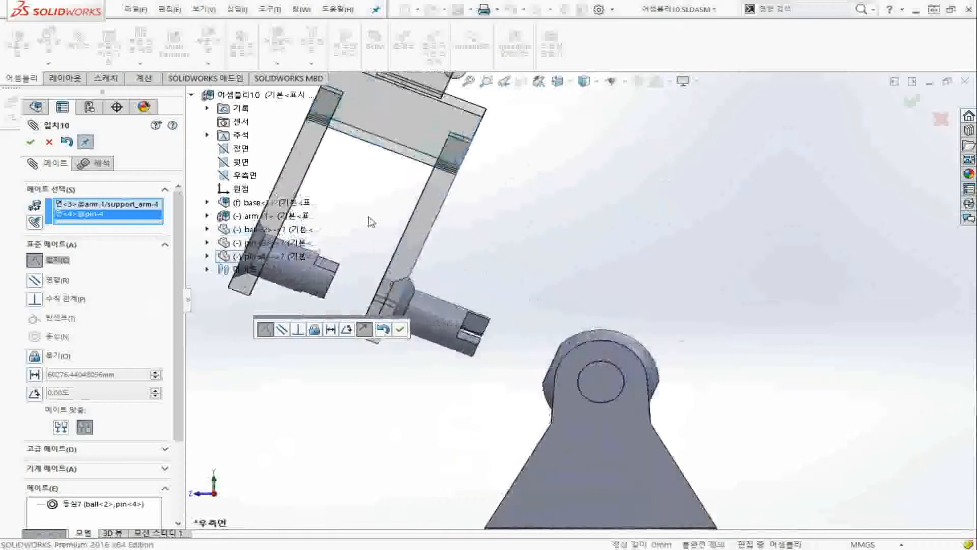
{"action": "scroll", "coordinate": [371, 222], "scroll_direction": "up", "scroll_amount": 4}
{"action": "scroll", "coordinate": [472, 248], "scroll_direction": "down", "scroll_amount": 1}
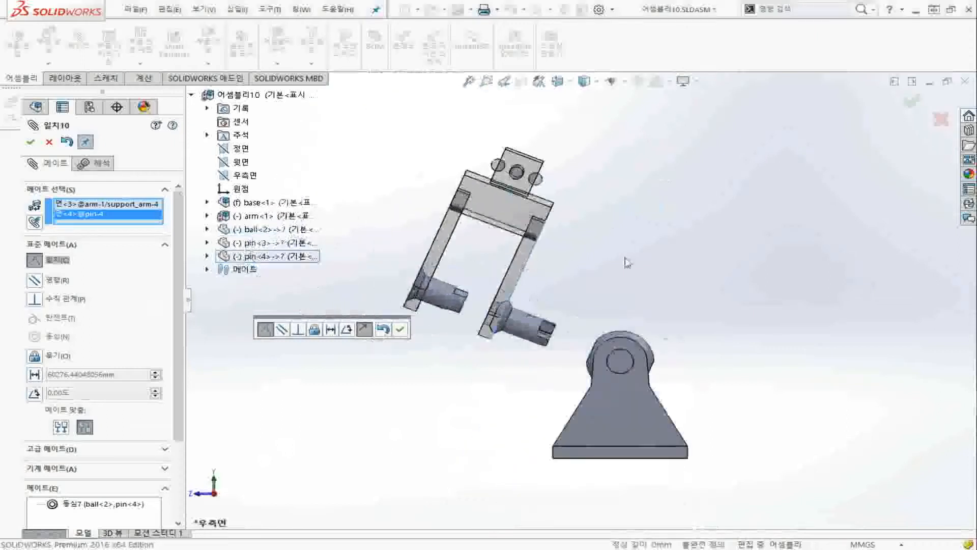
{"action": "scroll", "coordinate": [550, 334], "scroll_direction": "down", "scroll_amount": 3}
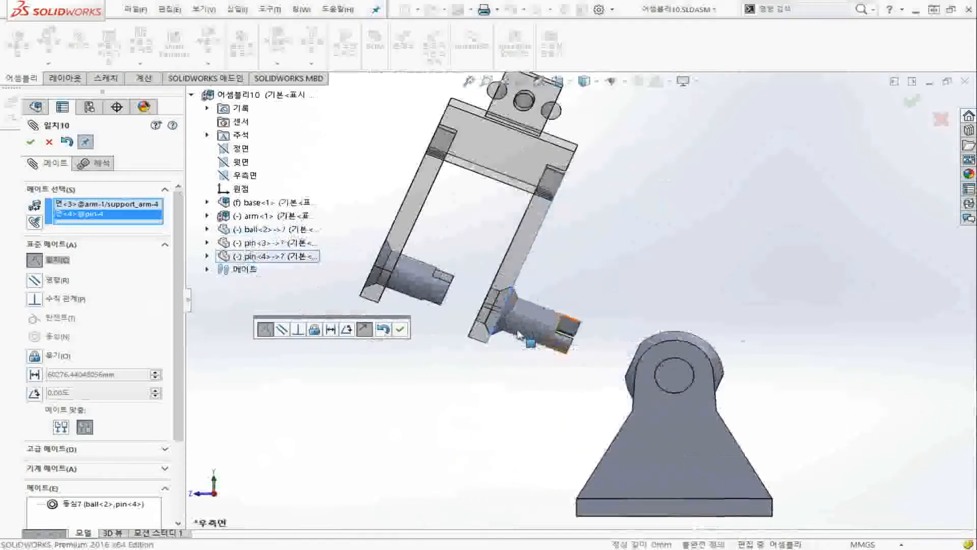
{"action": "scroll", "coordinate": [450, 391], "scroll_direction": "down", "scroll_amount": 2}
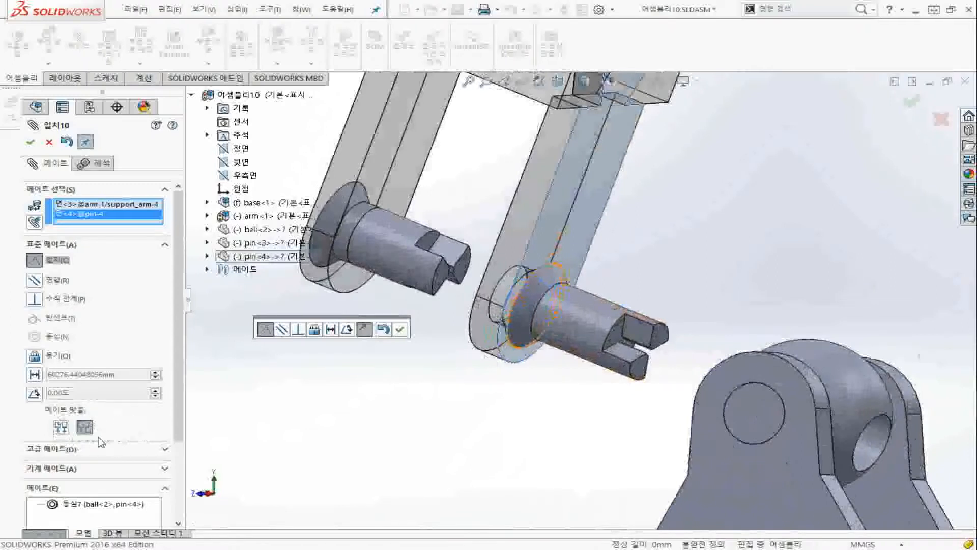
{"action": "left_click", "coordinate": [60, 427]}
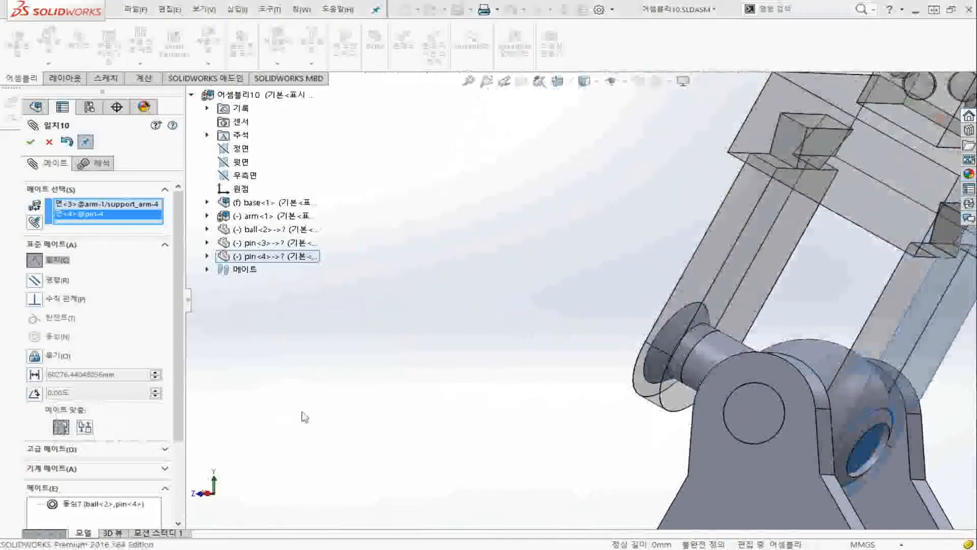
Move the arm clear of the base to check how the two pins interlock, and accept the coincident mate.
{"action": "key", "text": "f"}
{"action": "key", "text": "ctrl+4"}
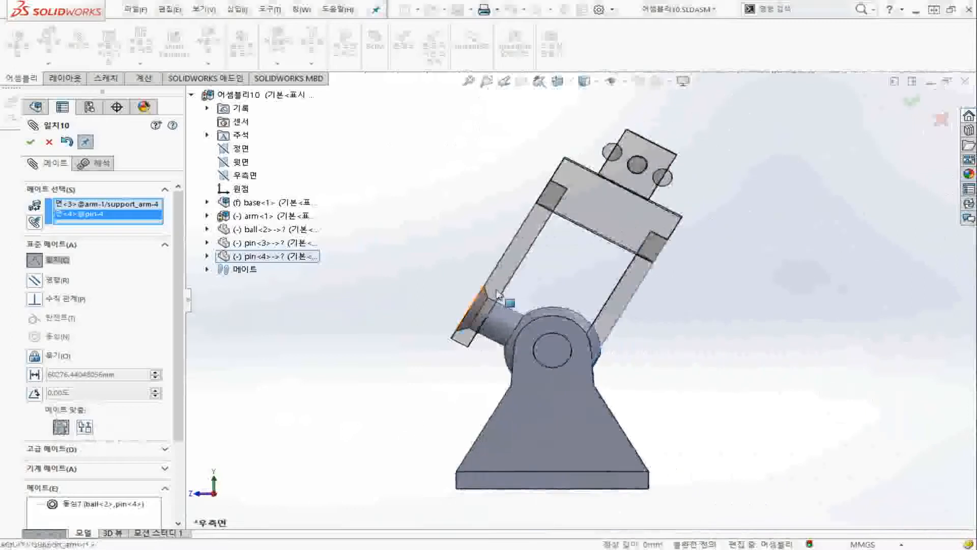
{"action": "left_click_drag", "start_coordinate": [491, 287], "coordinate": [376, 242]}
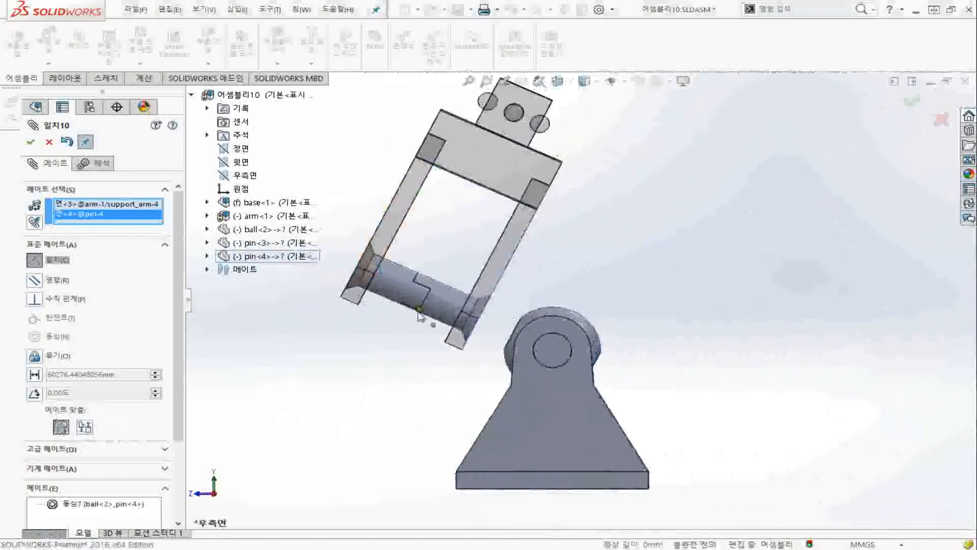
{"action": "scroll", "coordinate": [420, 306], "scroll_direction": "down", "scroll_amount": 3}
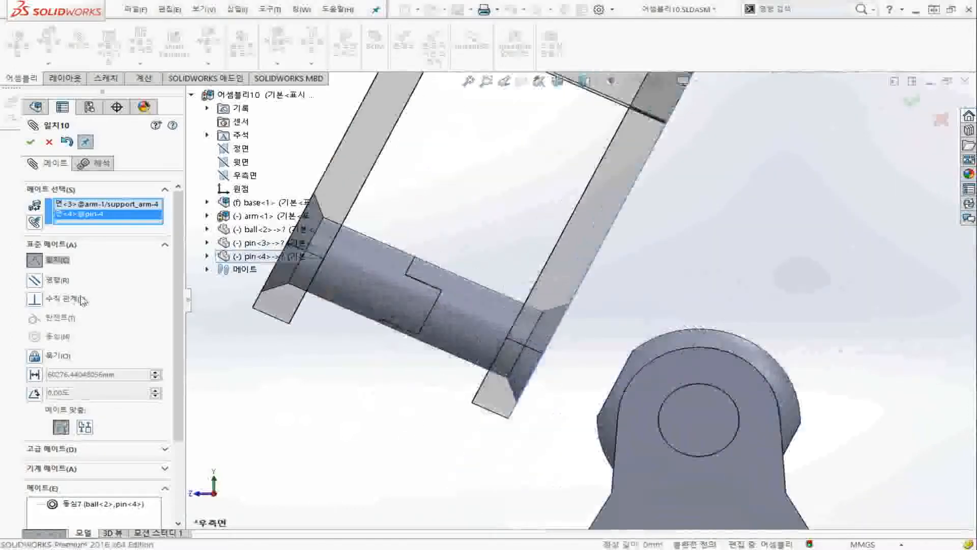
{"action": "left_click", "coordinate": [30, 142]}
{"action": "left_click", "coordinate": [31, 142]}
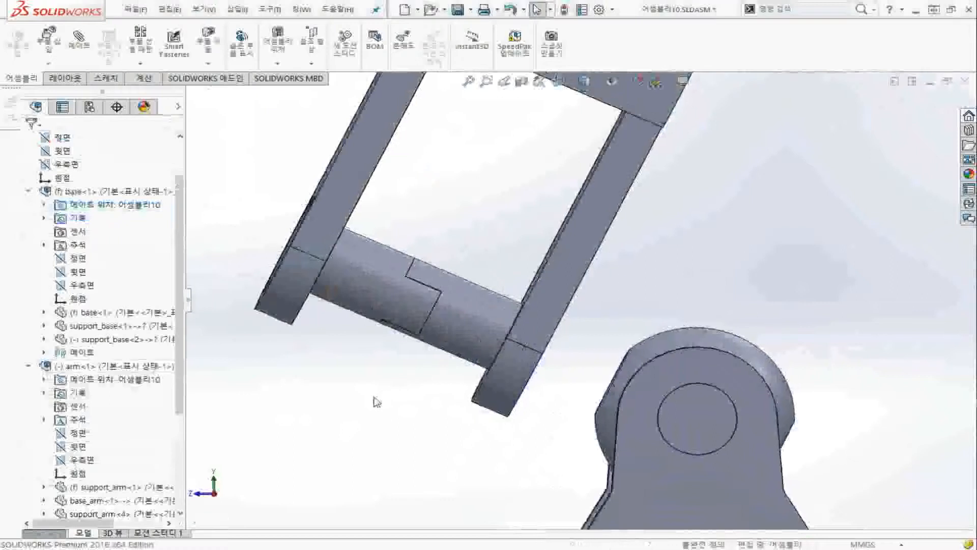
Move the arm with its two pins farther away from the base in the isometric view.
{"action": "key", "text": "ctrl+7"}
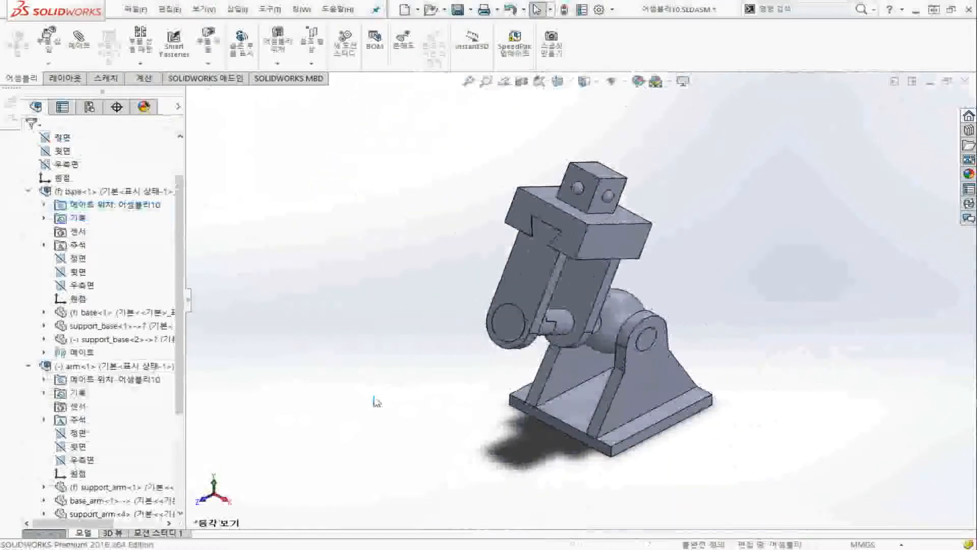
{"action": "left_click_drag", "start_coordinate": [510, 321], "coordinate": [450, 316]}
{"action": "key", "text": "Escape"}
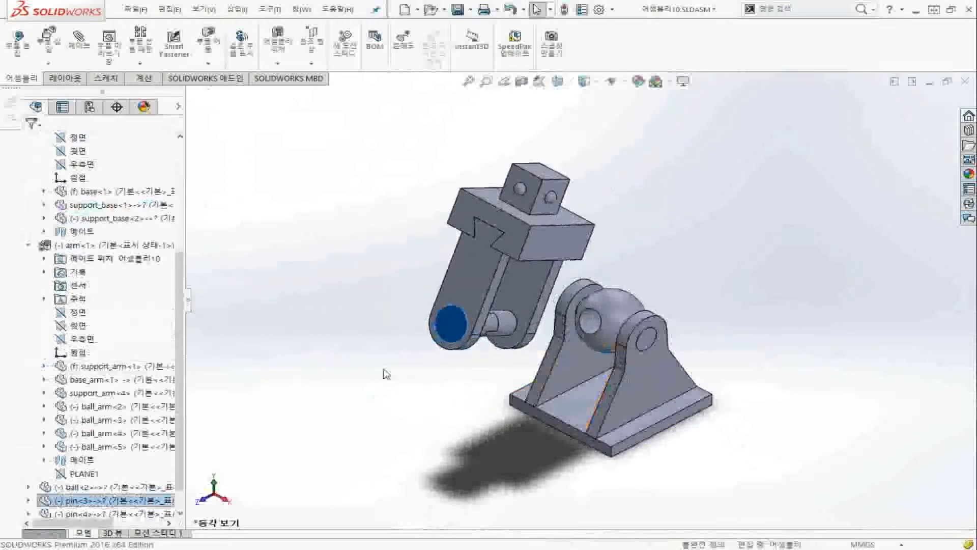
Start a new mate with the preselection cleared and move the arm down next to the ball in the base.
{"action": "left_click", "coordinate": [87, 57]}
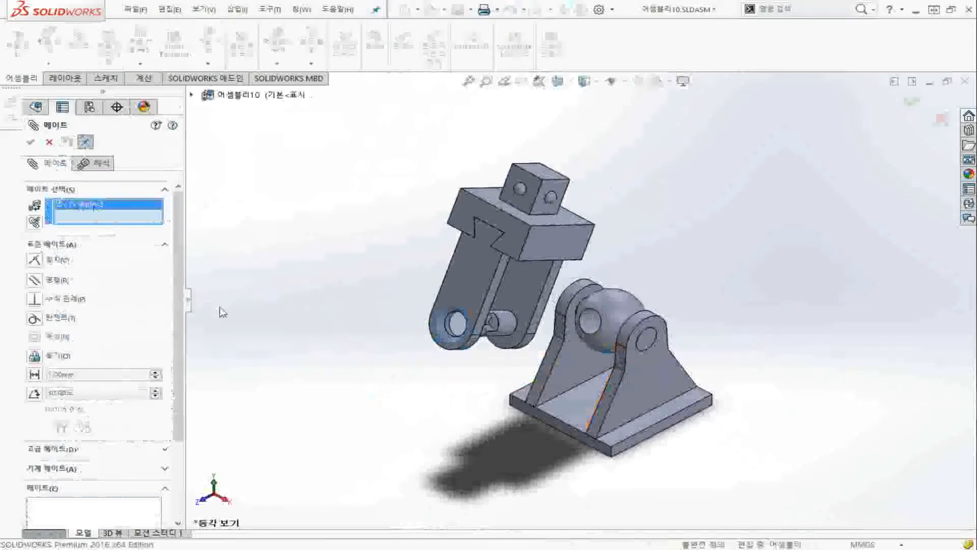
{"action": "left_click", "coordinate": [281, 345]}
{"action": "key", "text": "ctrl+4"}
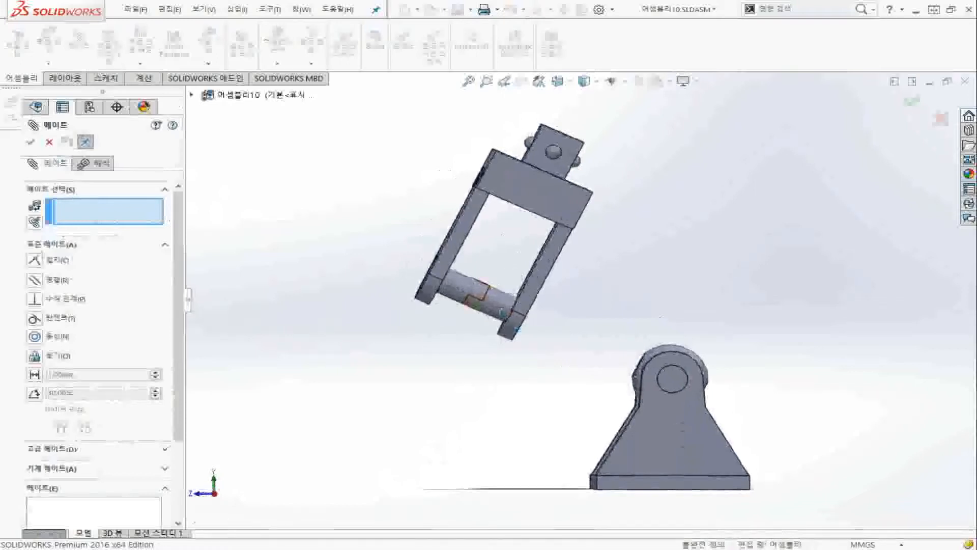
{"action": "left_click_drag", "start_coordinate": [491, 280], "coordinate": [651, 390]}
{"action": "scroll", "coordinate": [764, 378], "scroll_direction": "down", "scroll_amount": 1}
{"action": "scroll", "coordinate": [732, 370], "scroll_direction": "down", "scroll_amount": 2}
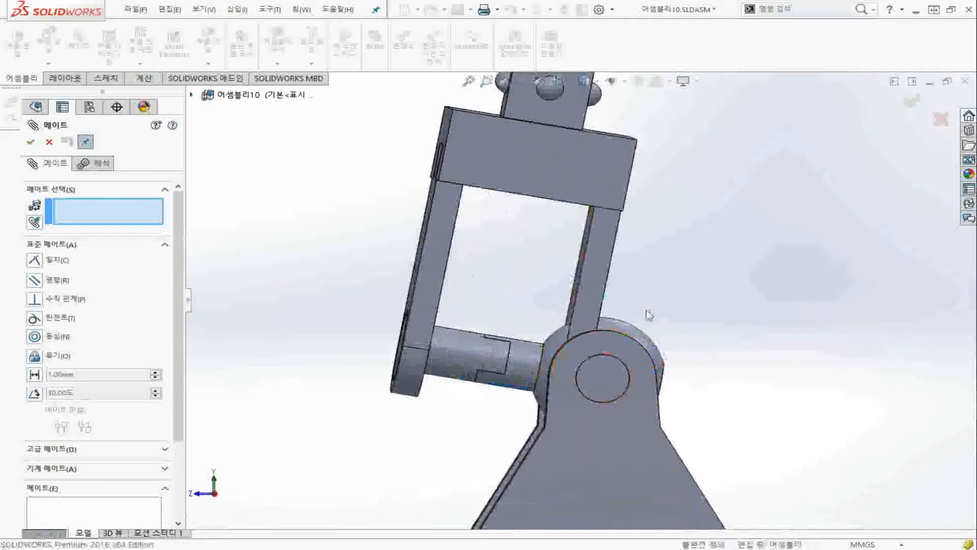
Add an anti-aligned tangent mate between the ball's spherical face and the inner face of the arm's support_arm<4> leg.
{"action": "left_click", "coordinate": [640, 344]}
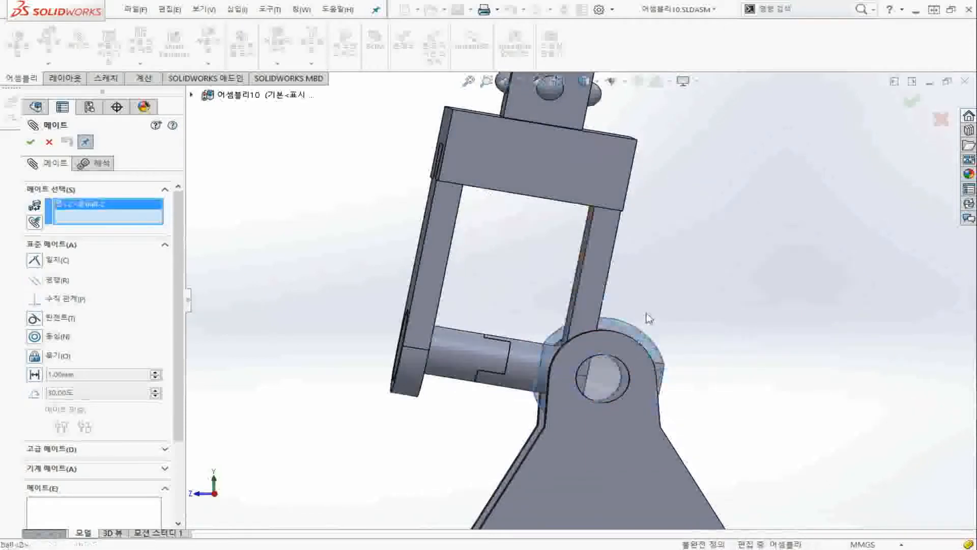
{"action": "left_click", "coordinate": [583, 275]}
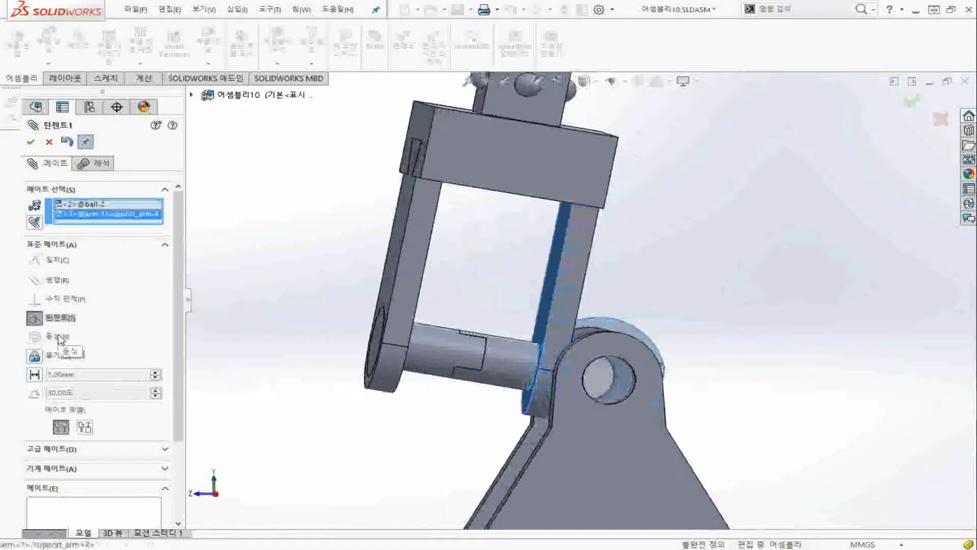
{"action": "left_click", "coordinate": [85, 428]}
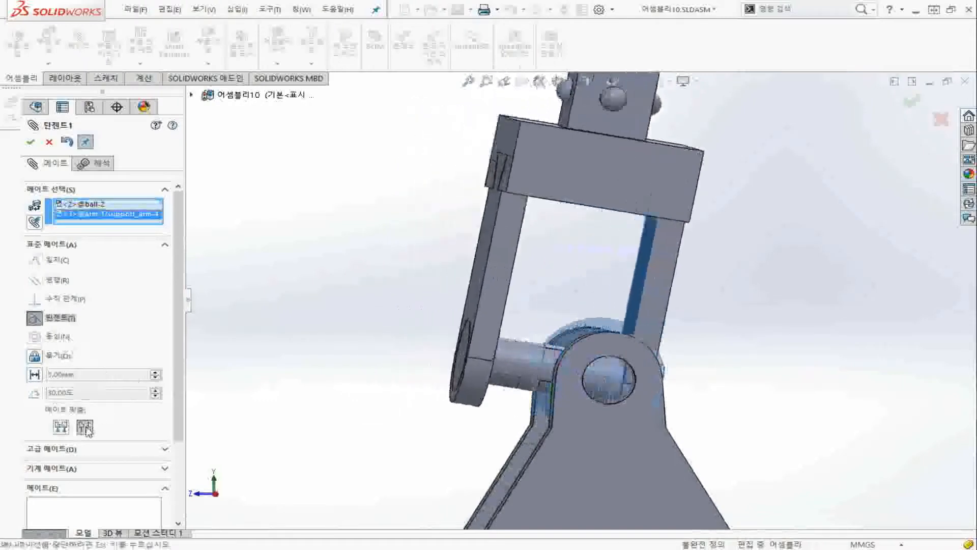
{"action": "left_click", "coordinate": [32, 142]}
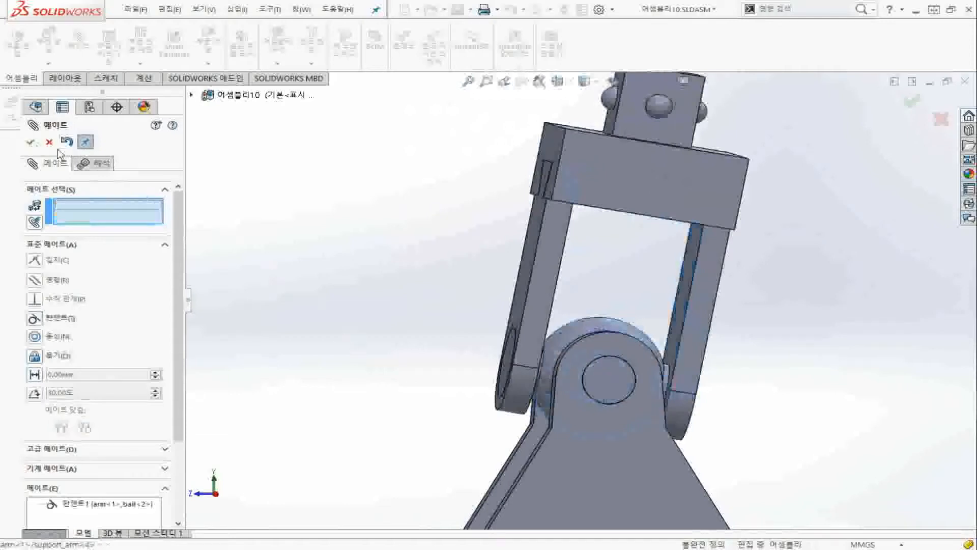
{"action": "key", "text": "Escape"}
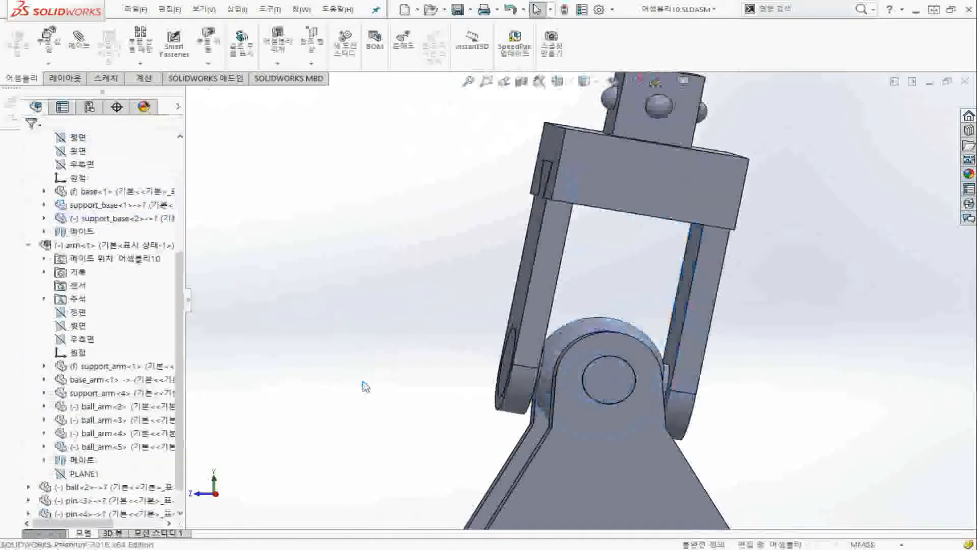
Swing the arm to an upright position and drag the ball to test the joint's motion in the isometric view.
{"action": "key", "text": "ctrl+7"}
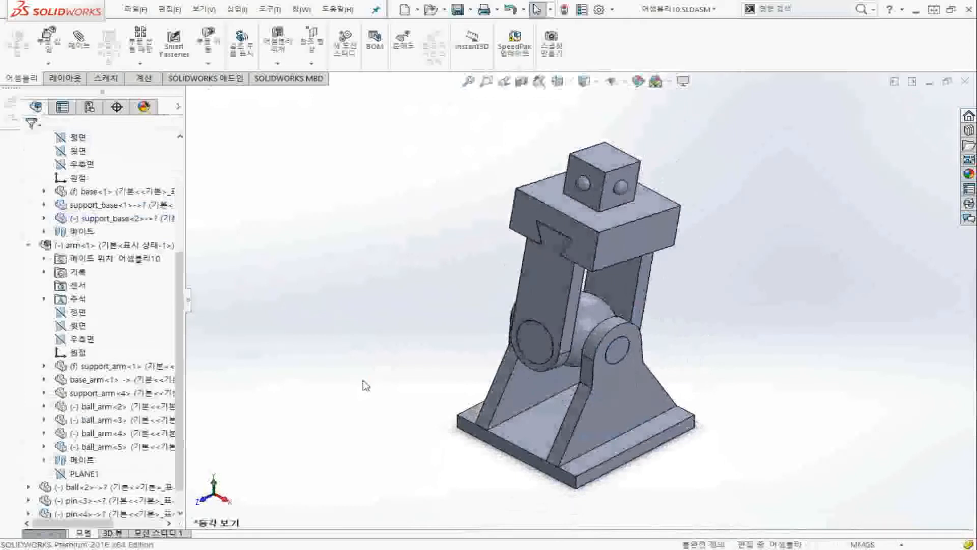
{"action": "left_click_drag", "start_coordinate": [542, 278], "coordinate": [546, 279]}
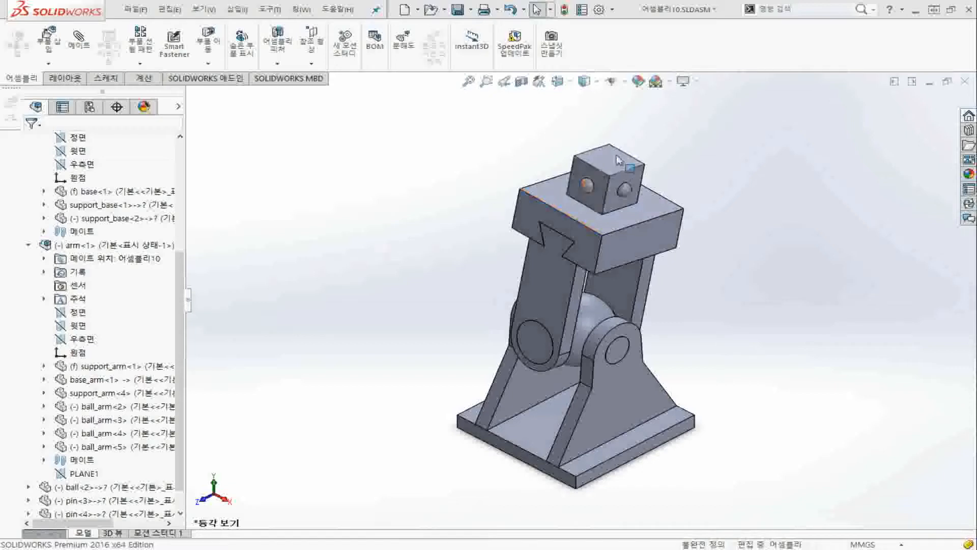
{"action": "left_click", "coordinate": [605, 168]}
{"action": "left_click_drag", "start_coordinate": [604, 174], "coordinate": [557, 180]}
{"action": "mouse_move", "coordinate": [582, 312]}
{"action": "left_mouse_down"}
{"action": "mouse_move", "coordinate": [541, 351]}
{"action": "mouse_move", "coordinate": [558, 317]}
{"action": "mouse_move", "coordinate": [578, 304]}
{"action": "mouse_move", "coordinate": [566, 310]}
{"action": "left_mouse_up"}
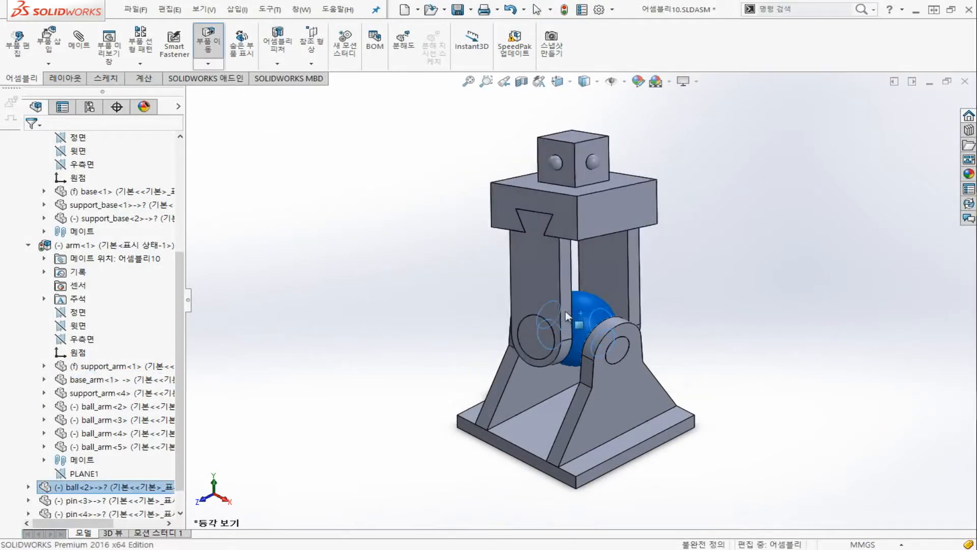
{"action": "key", "text": "Escape"}
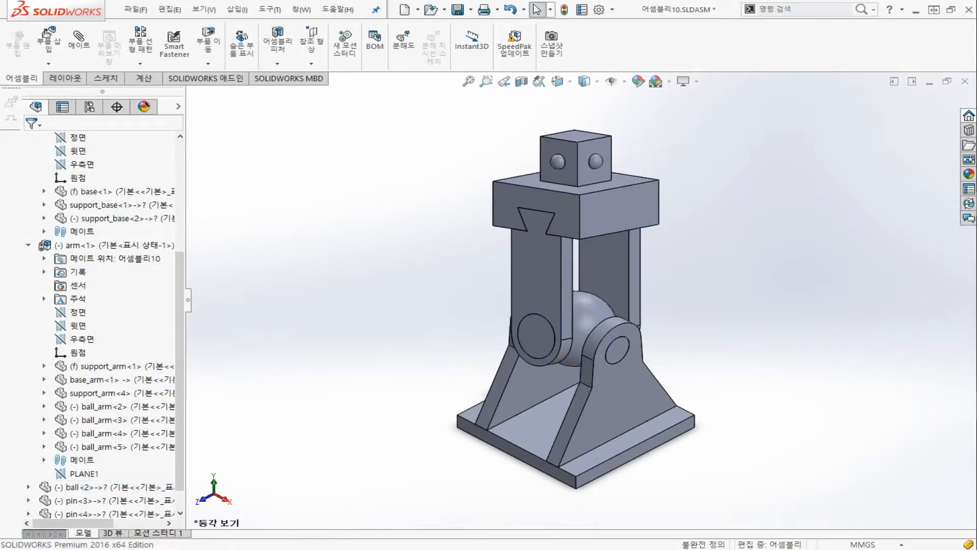